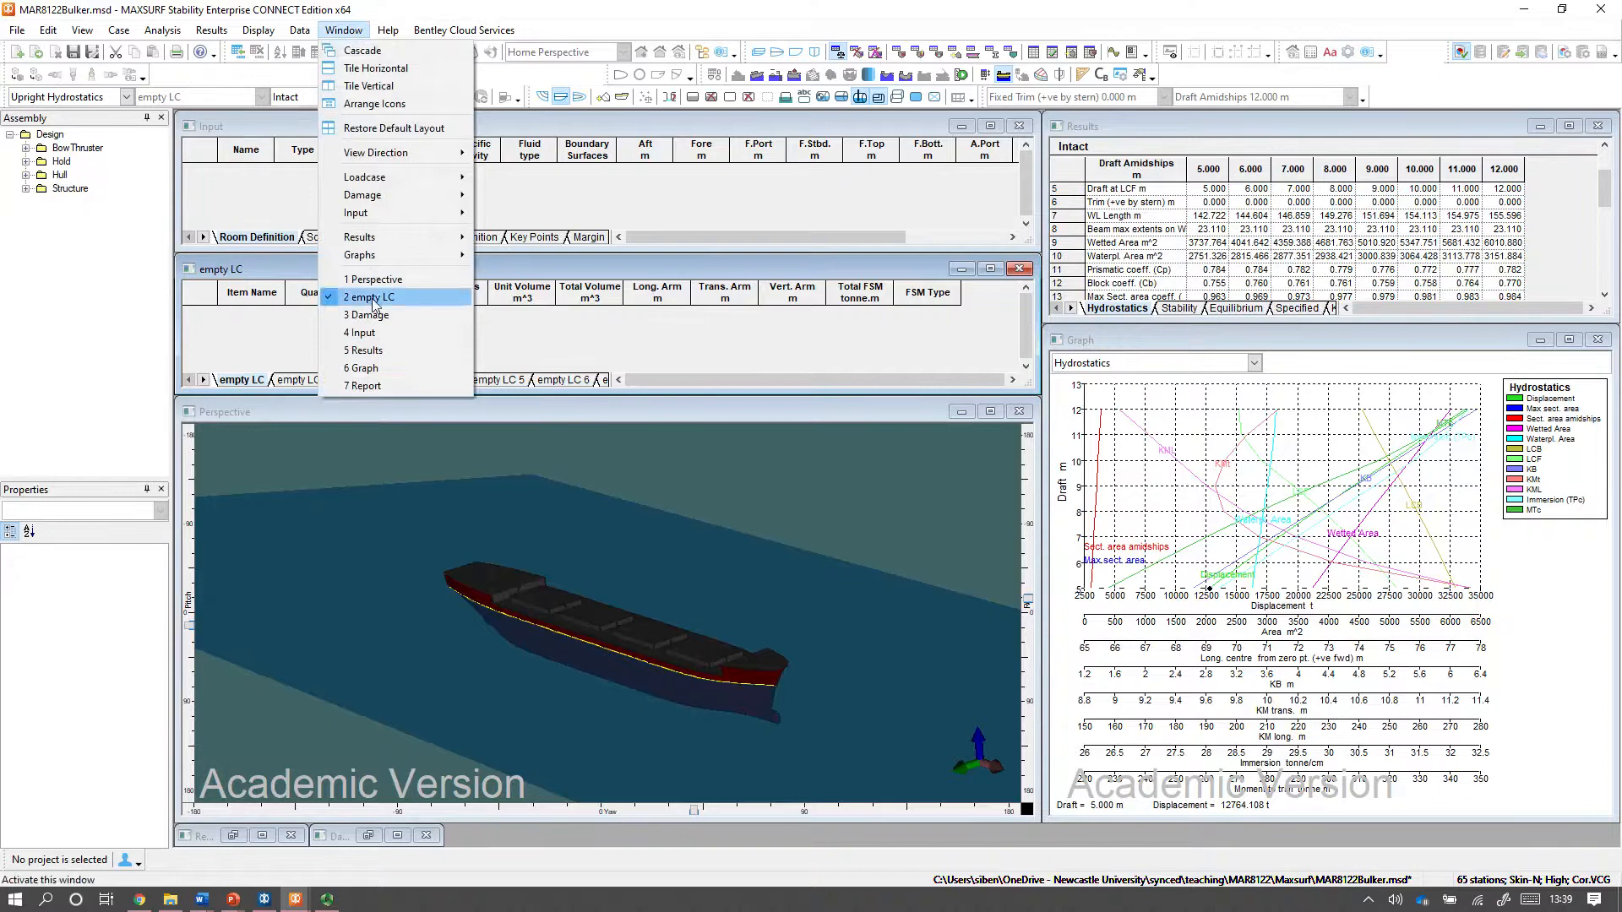
# Enlarge the empty loadcase window and create a new loadcase named Lightship with the default tank loading.
pyautogui.doubleClick(828, 269)
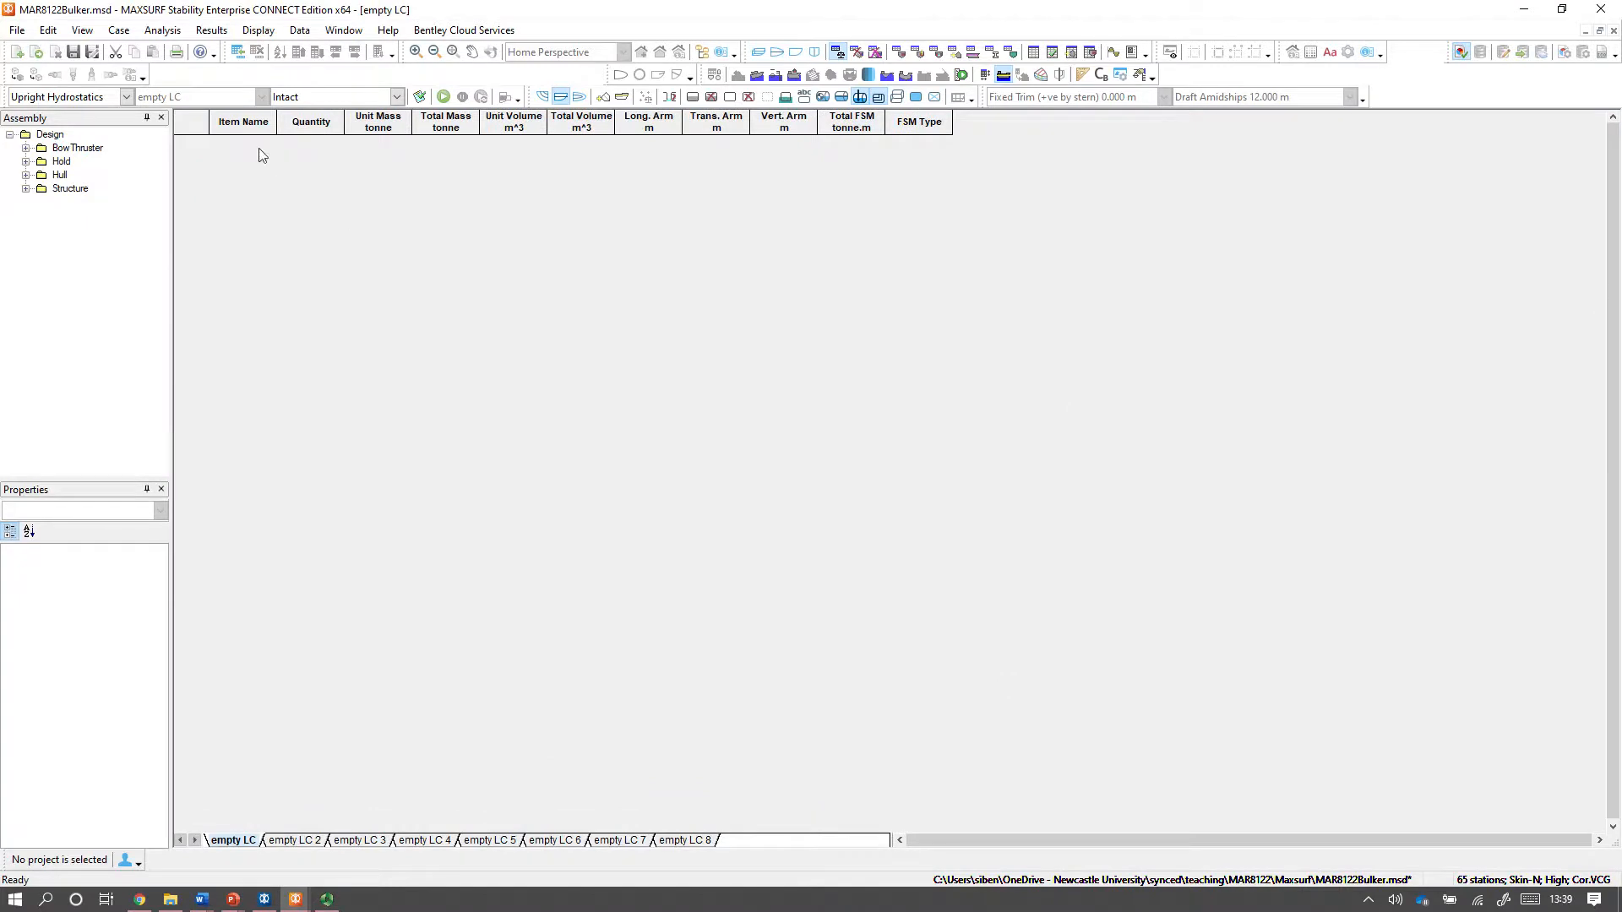
pyautogui.click(17, 31)
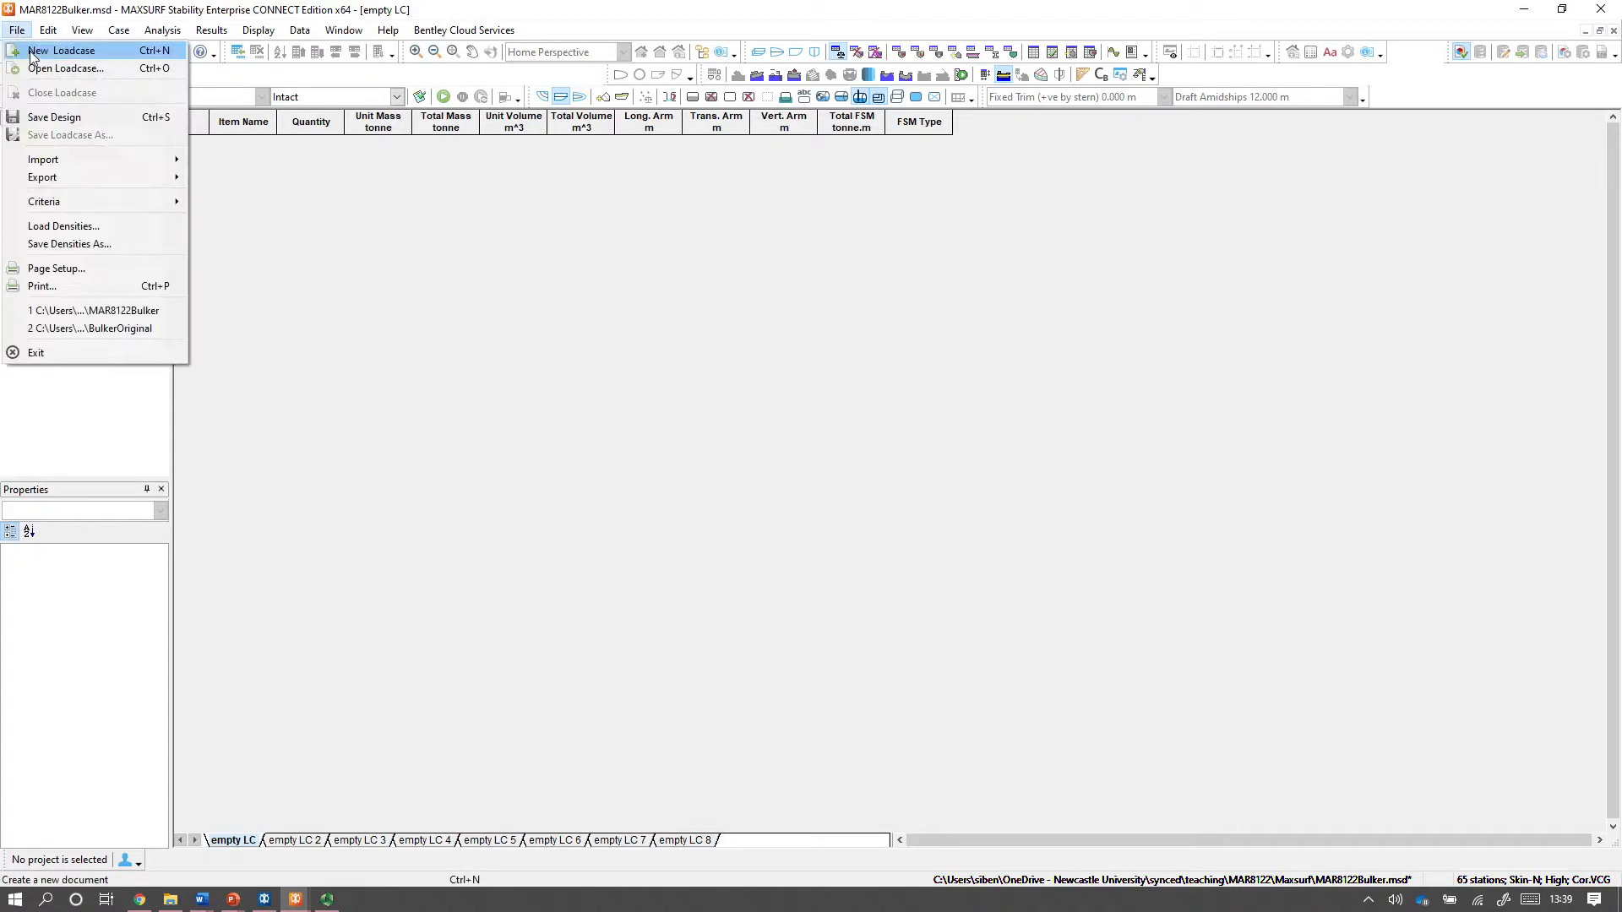
pyautogui.click(469, 225)
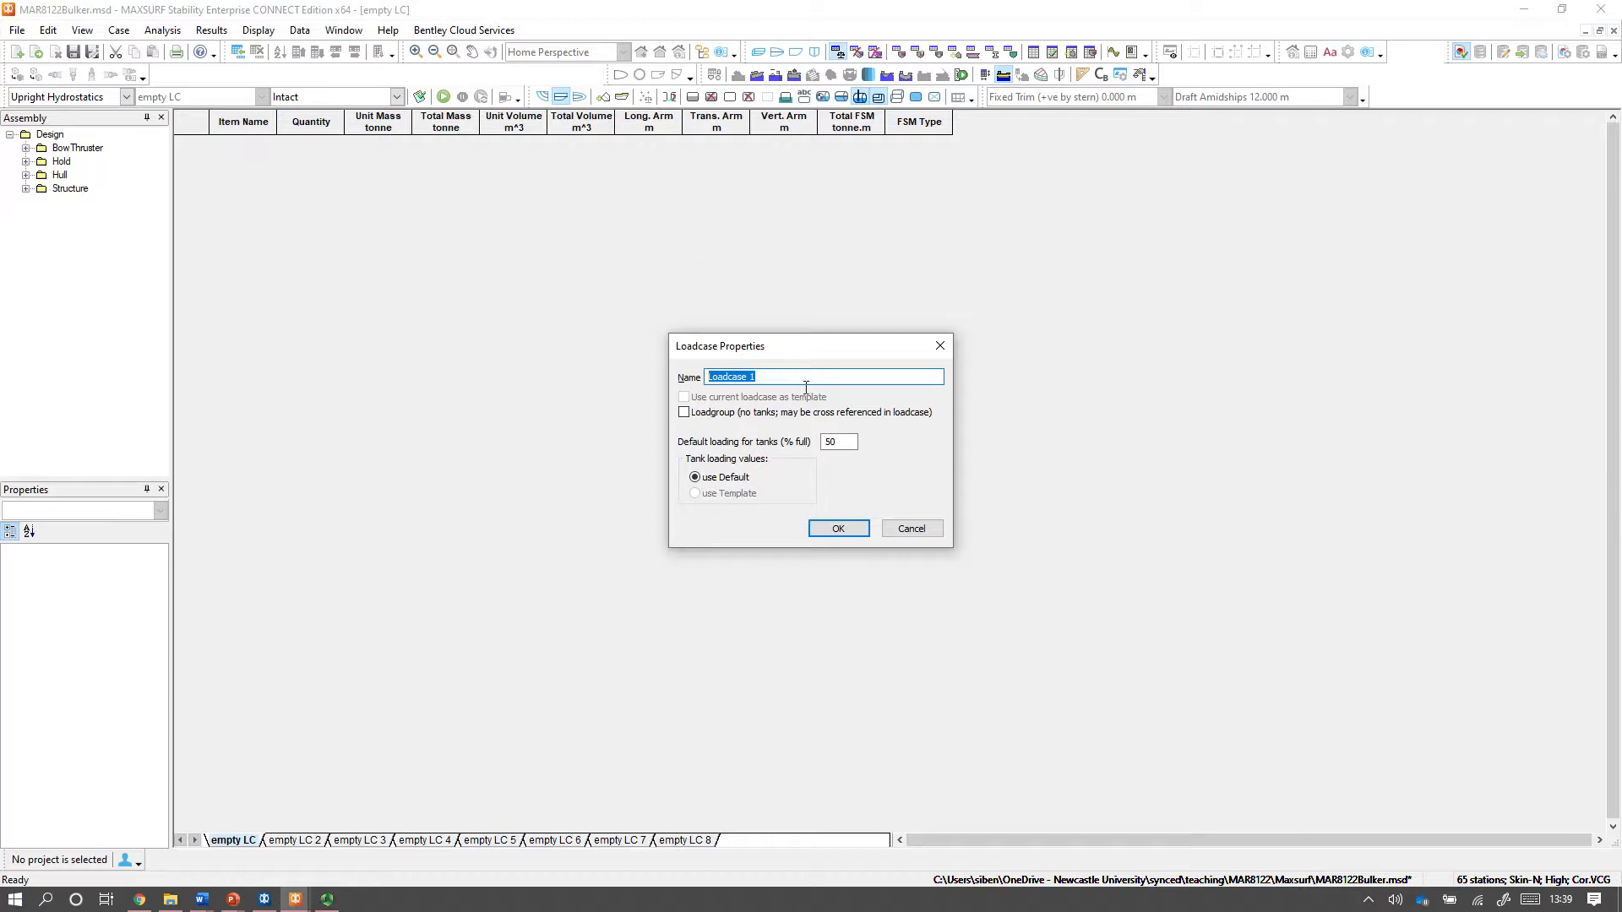
pyautogui.write('Lightship')
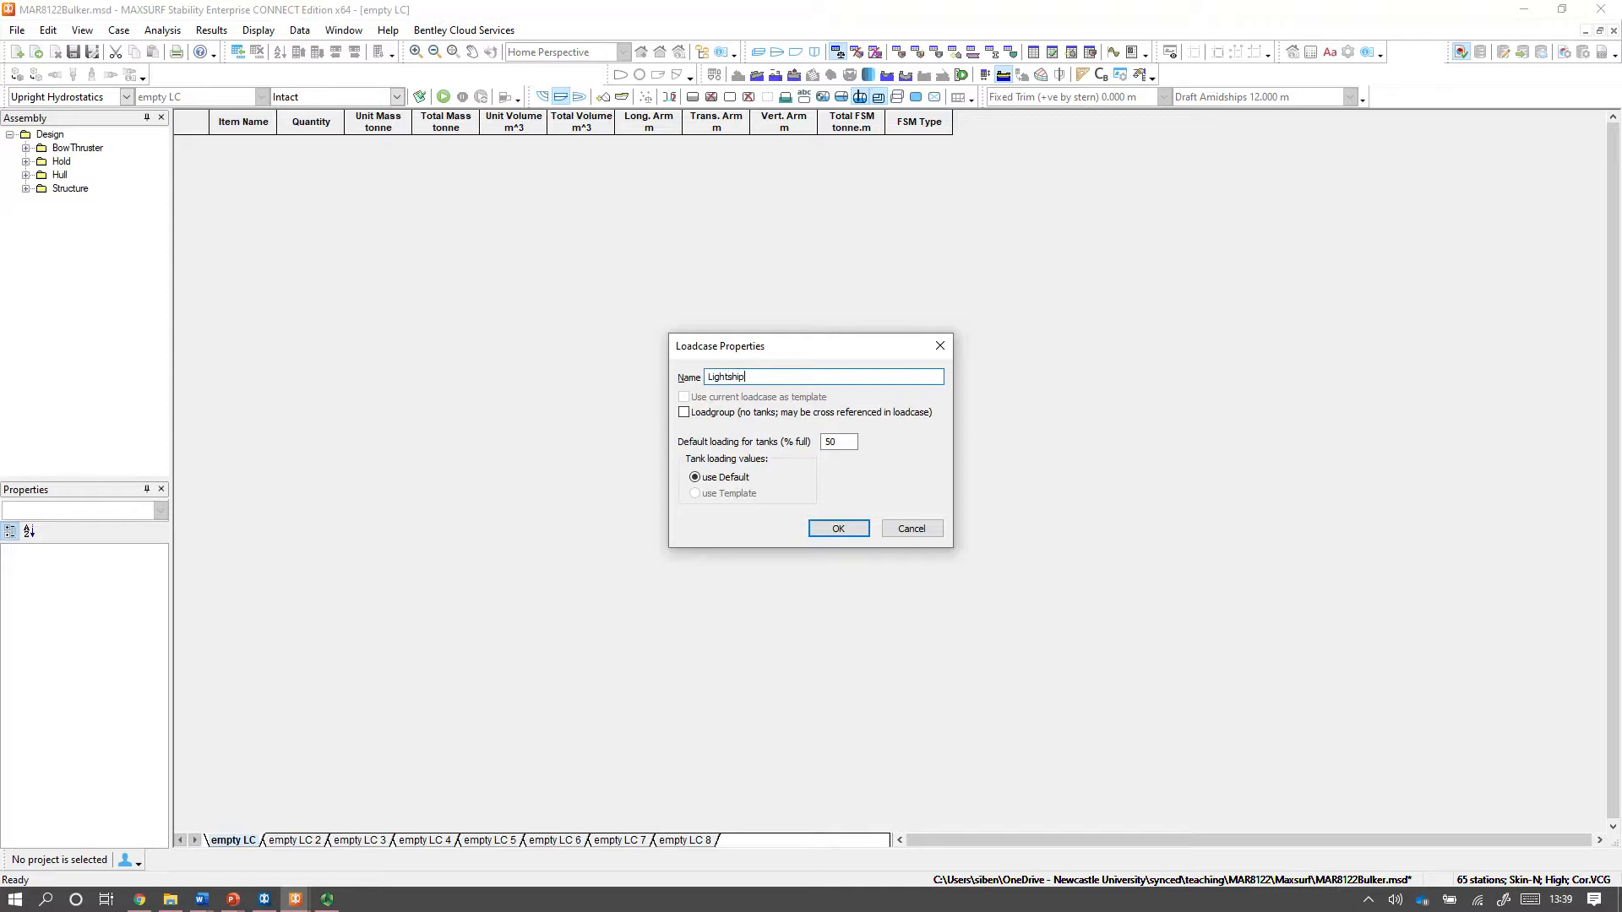
pyautogui.click(839, 529)
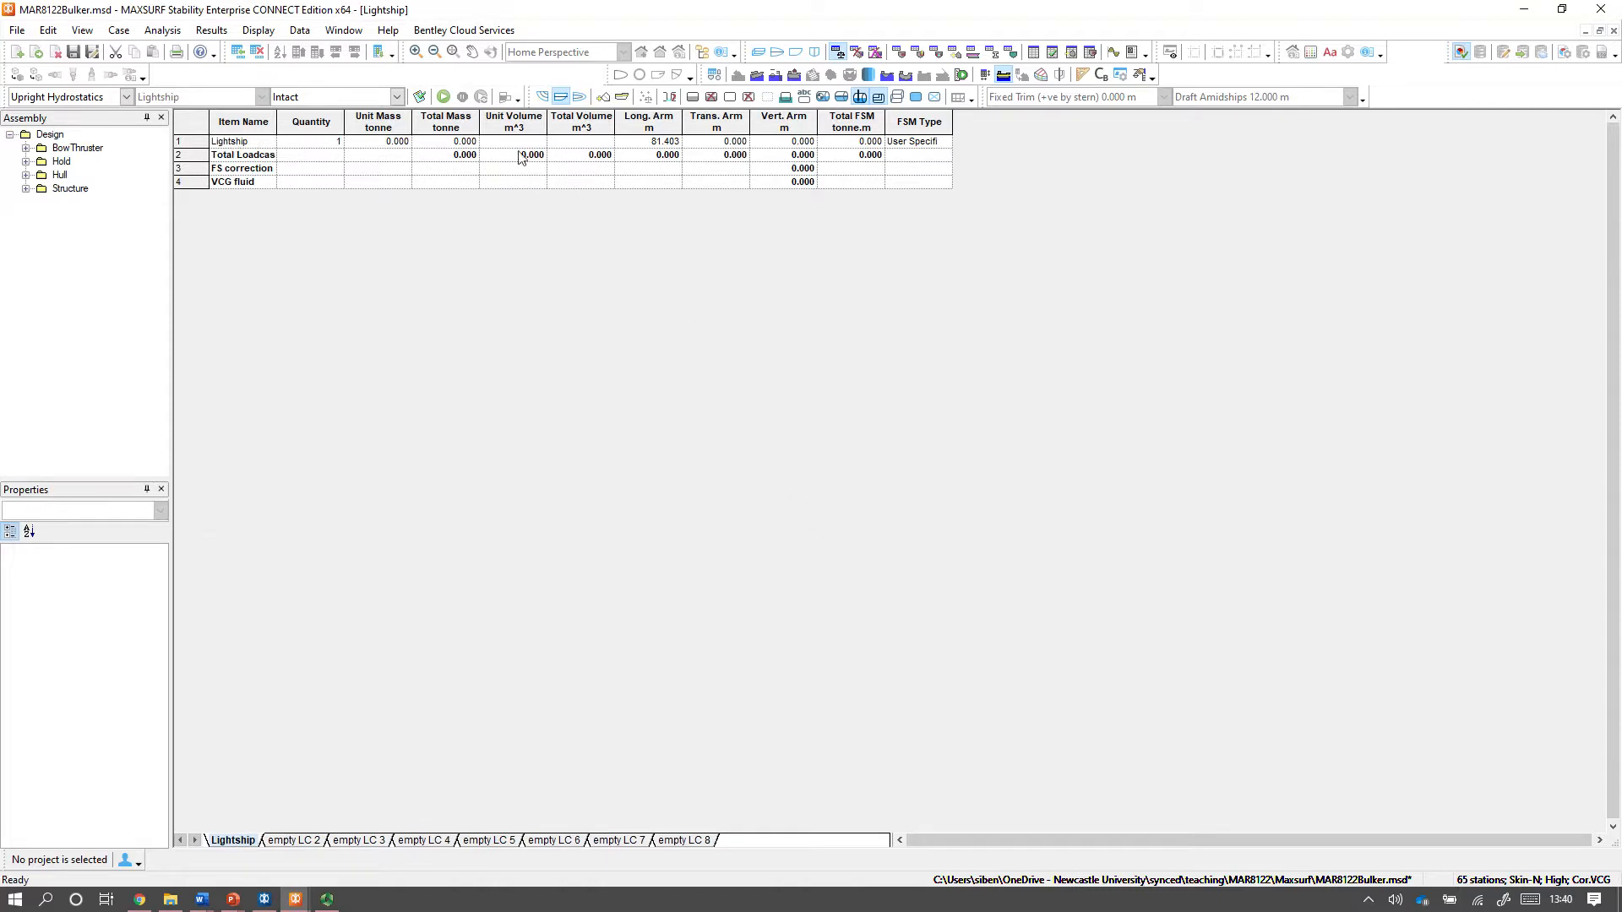
# Examine the Lightship row's quantity, mass and arm entries and the available loadcase commands.
pyautogui.click(369, 143)
pyautogui.click(650, 146)
pyautogui.click(736, 144)
pyautogui.click(792, 146)
pyautogui.click(204, 149)
pyautogui.click(319, 144)
pyautogui.click(53, 32)
pyautogui.moveTo(78, 34)
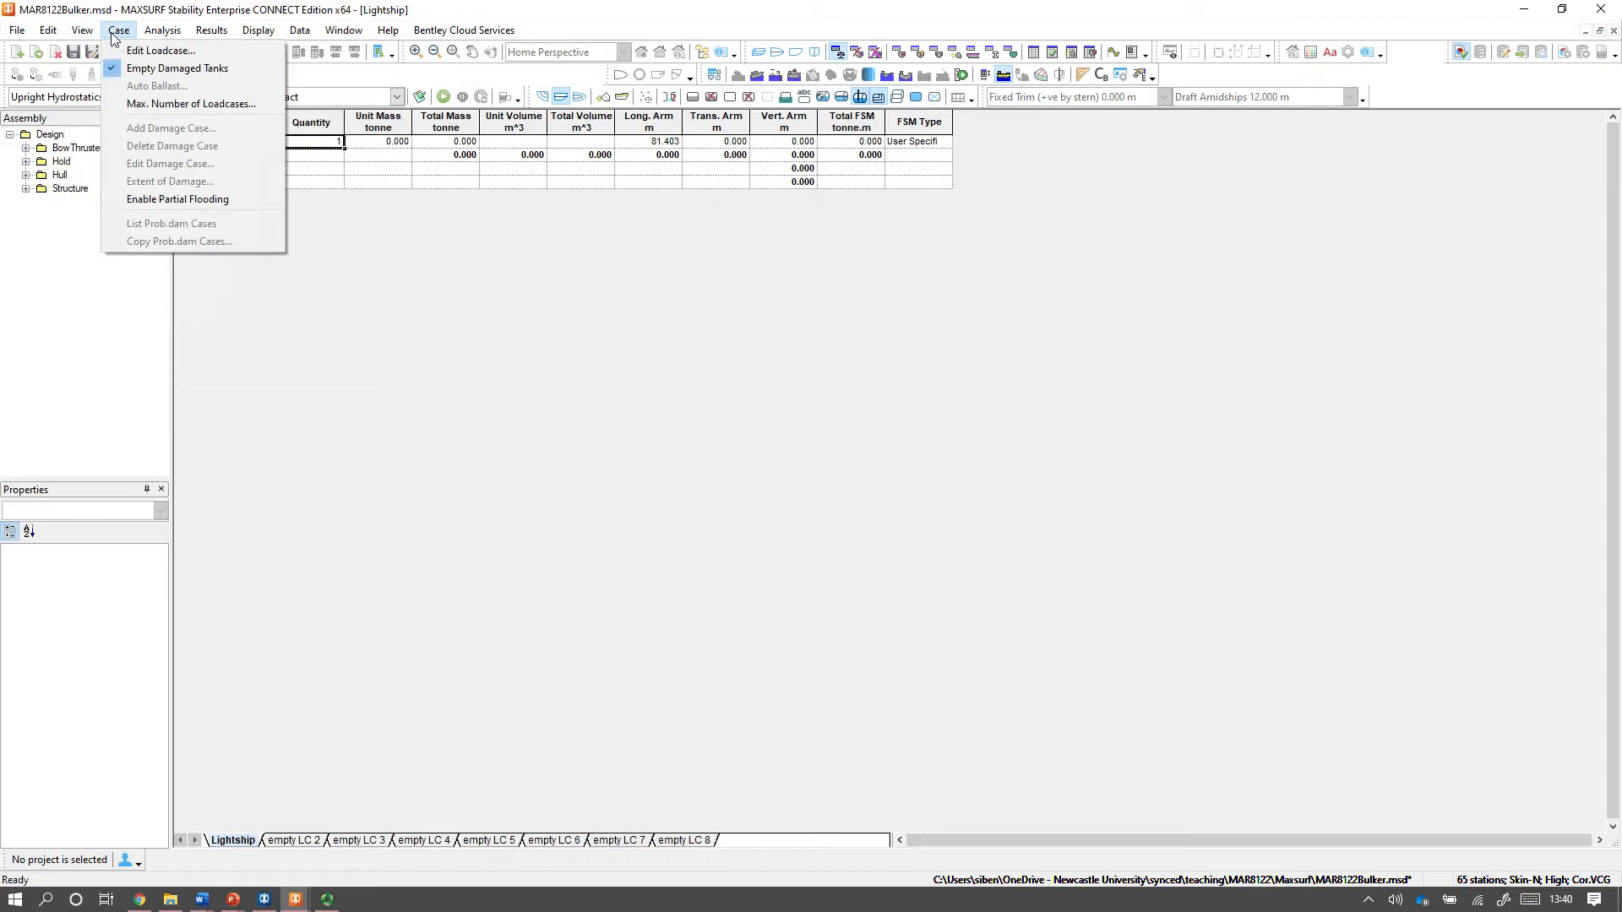
pyautogui.click(393, 241)
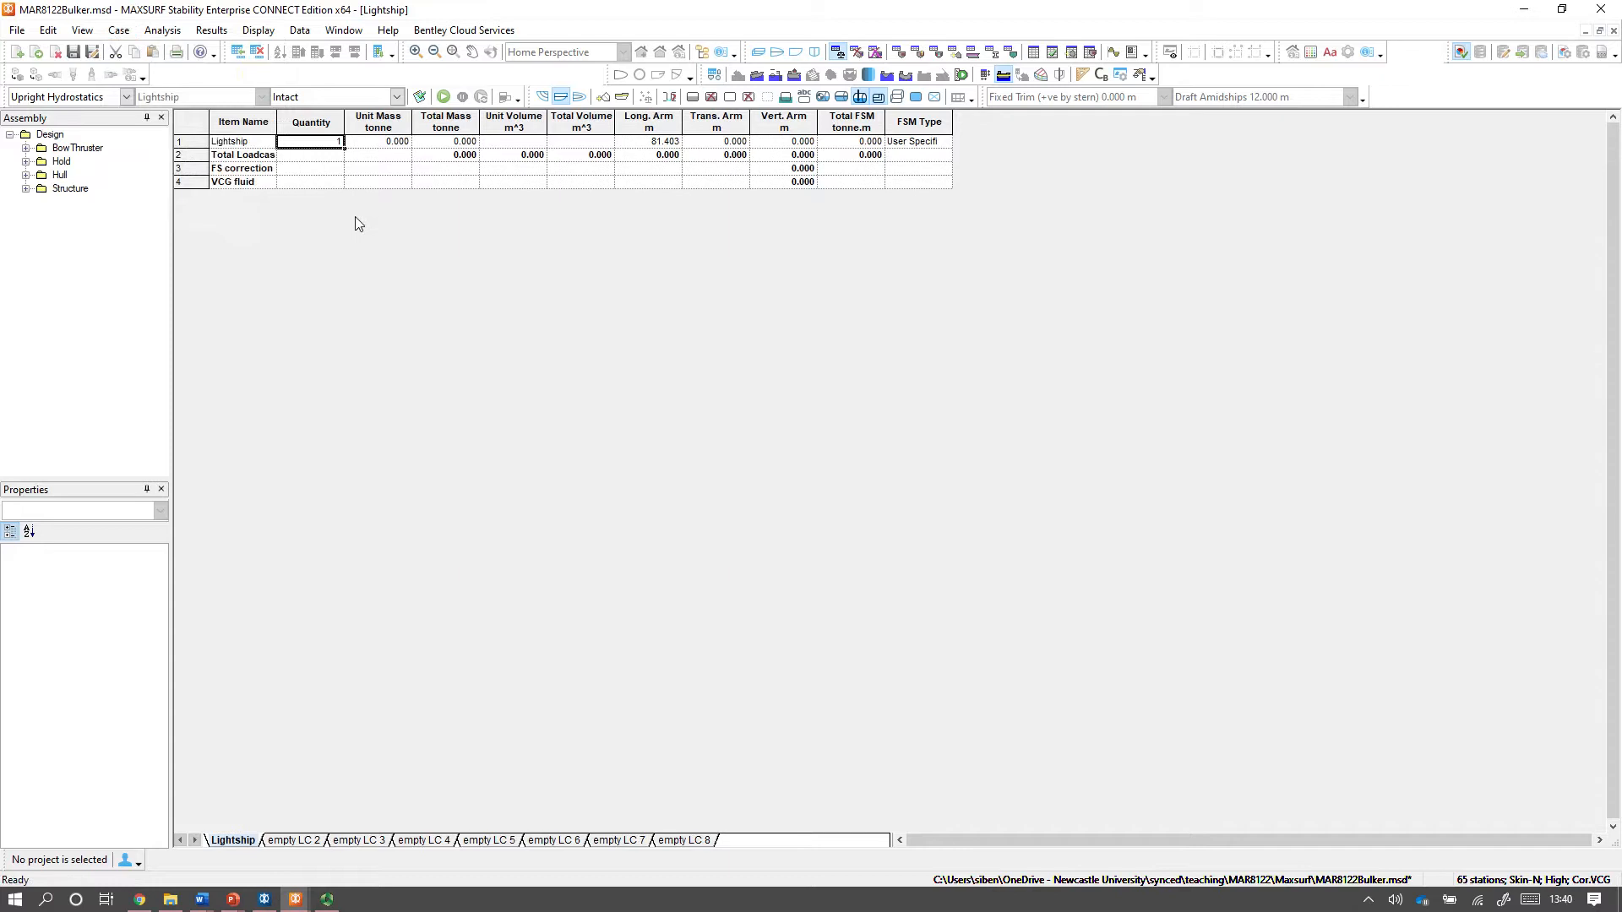
# Add eight extra load items below the Lightship row of the loadcase.
pyautogui.hotkey('ctrl', 'a')
pyautogui.hotkey('ctrl', 'a')
pyautogui.hotkey('ctrl', 'a')
pyautogui.hotkey('ctrl', 'a')
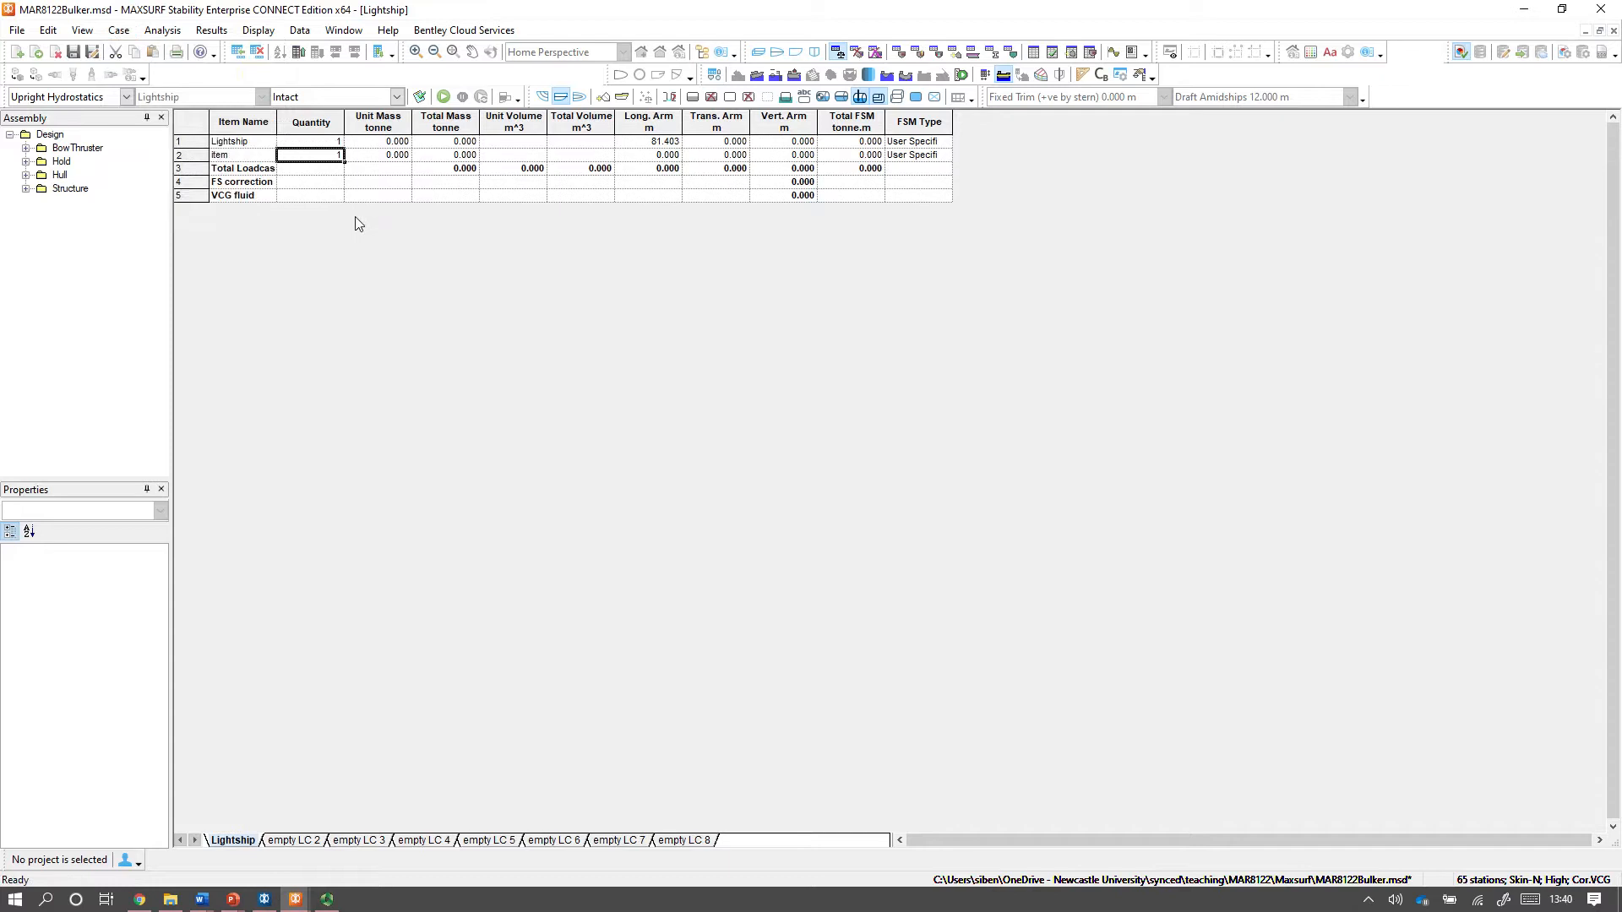
pyautogui.hotkey('ctrl', 'a')
pyautogui.hotkey('ctrl', 'a')
pyautogui.hotkey('ctrl', 'a')
pyautogui.hotkey('ctrl', 'a')
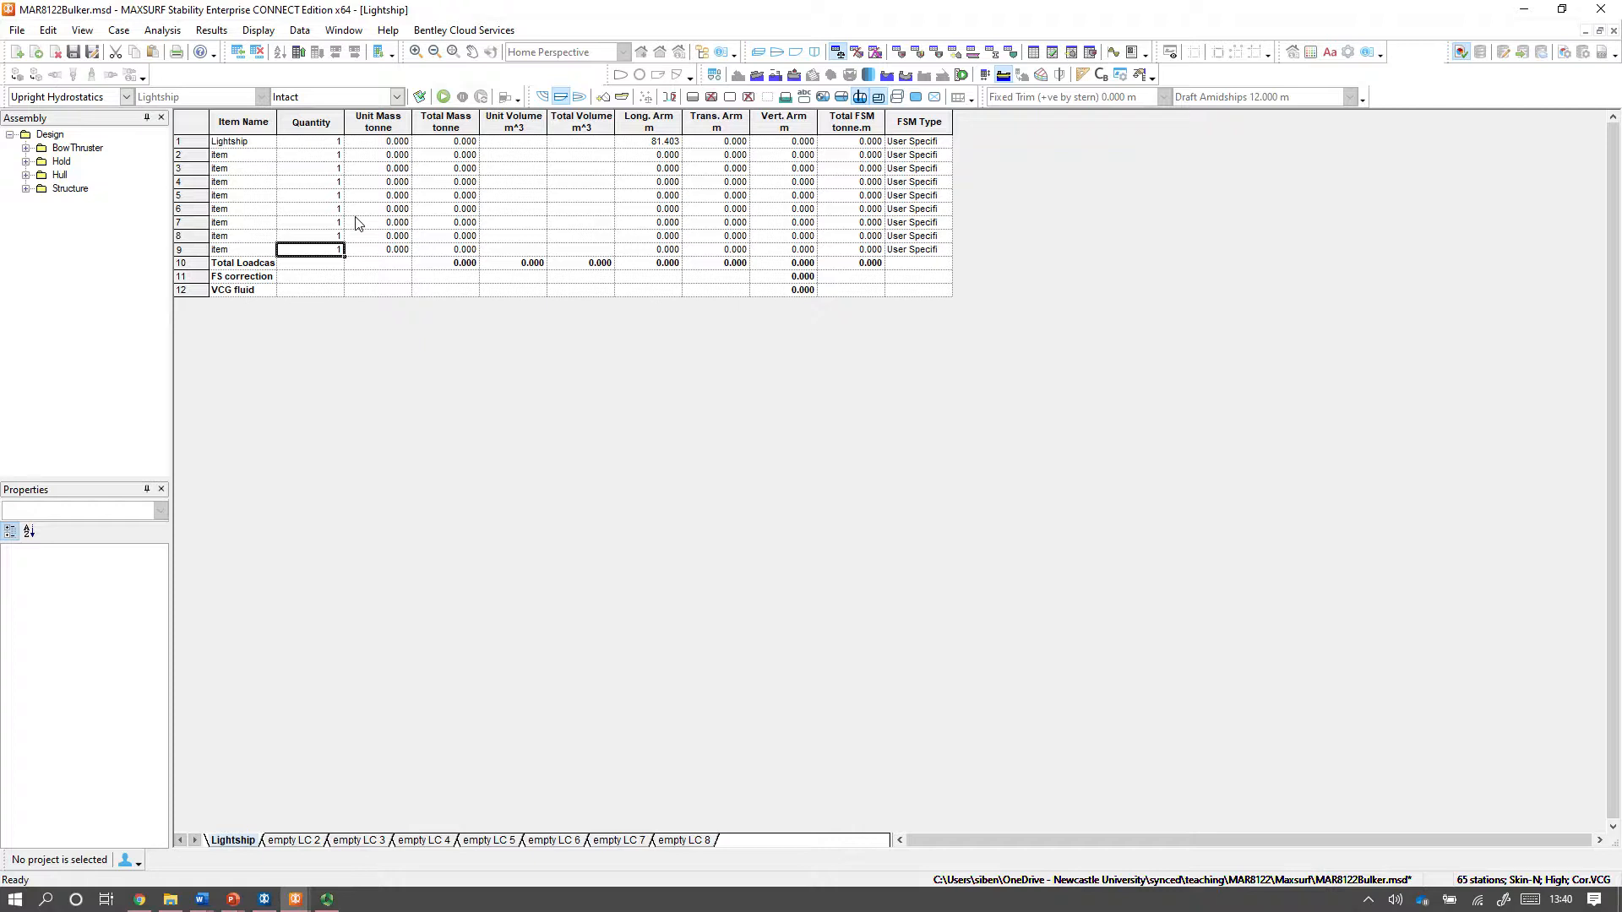
# Delete the eight extra load items, keeping only the Lightship row in the loadcase.
pyautogui.moveTo(214, 158); pyautogui.dragTo(211, 258)
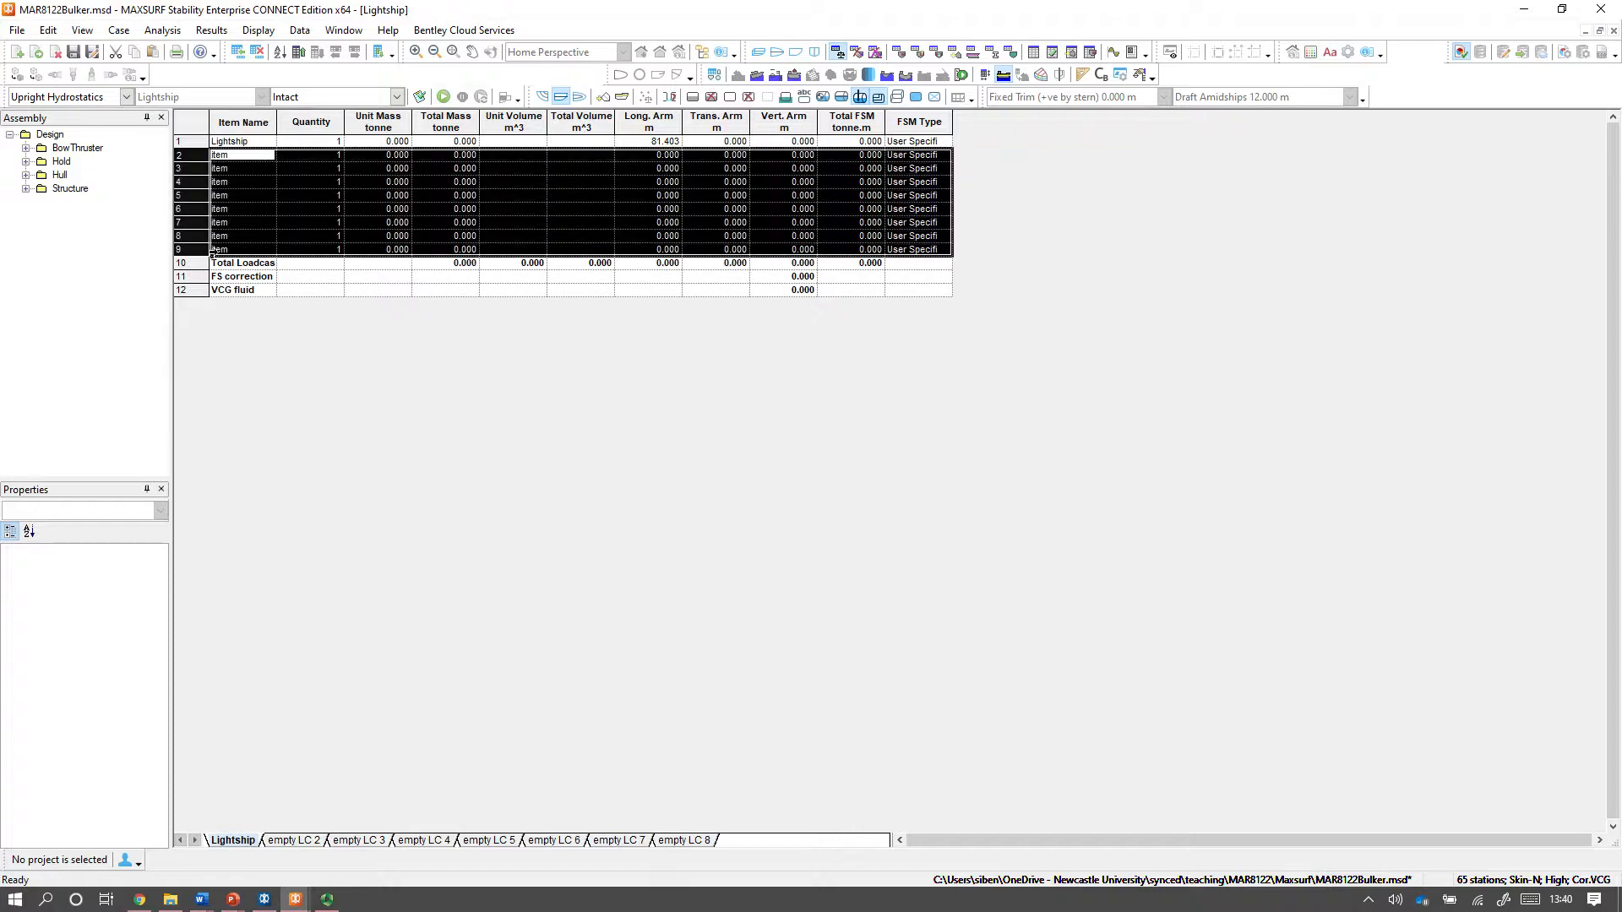
pyautogui.press('Delete')
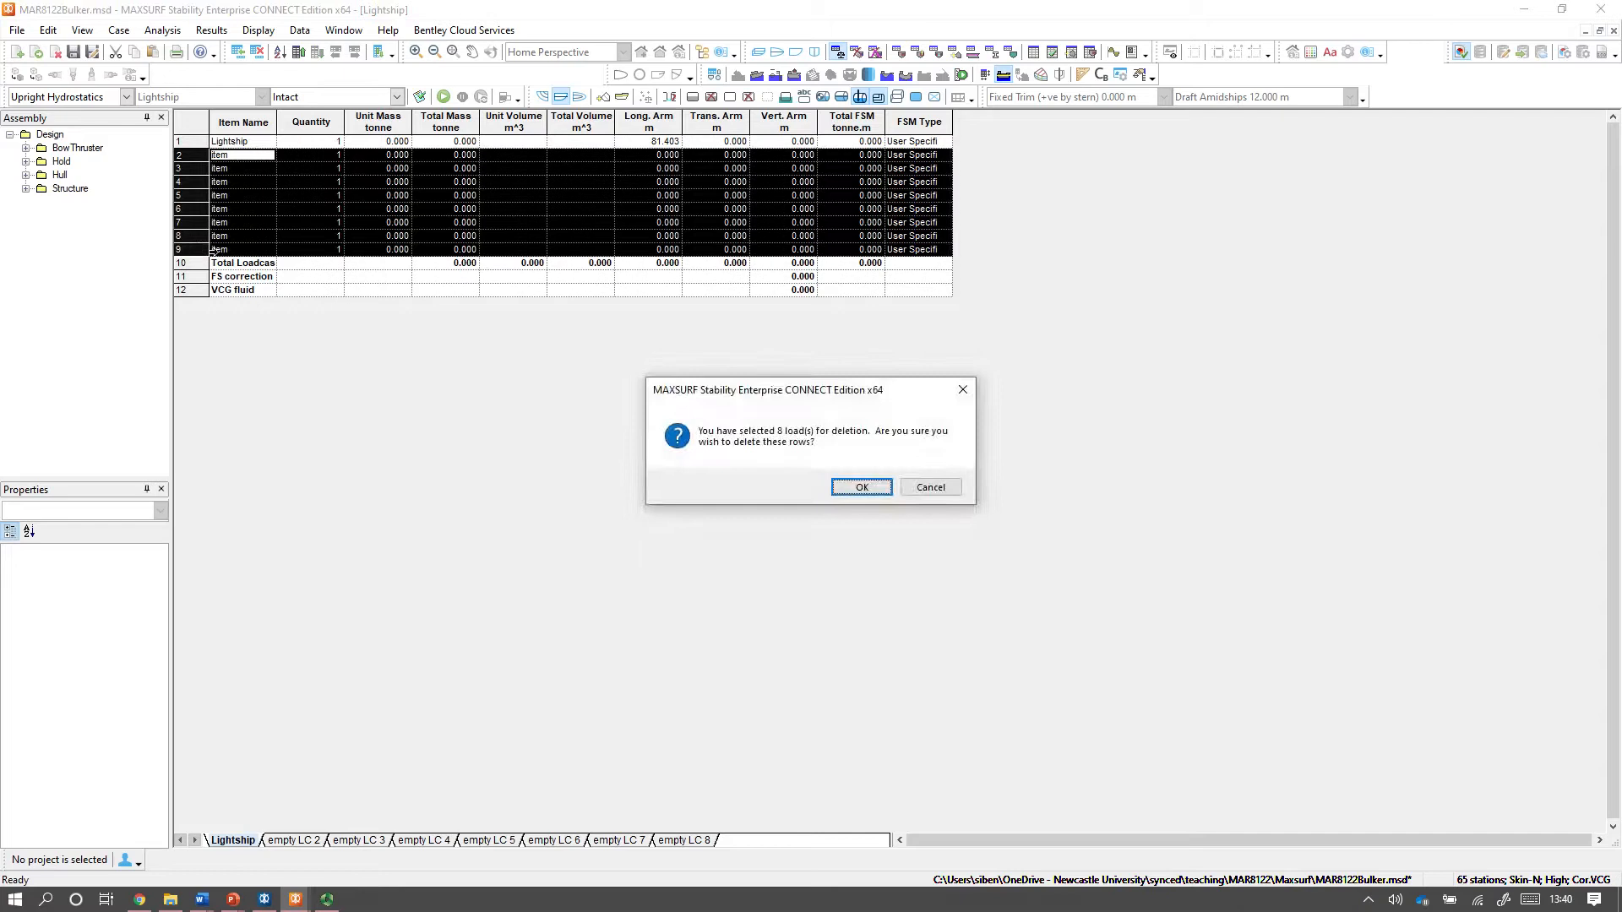
pyautogui.press('Return')
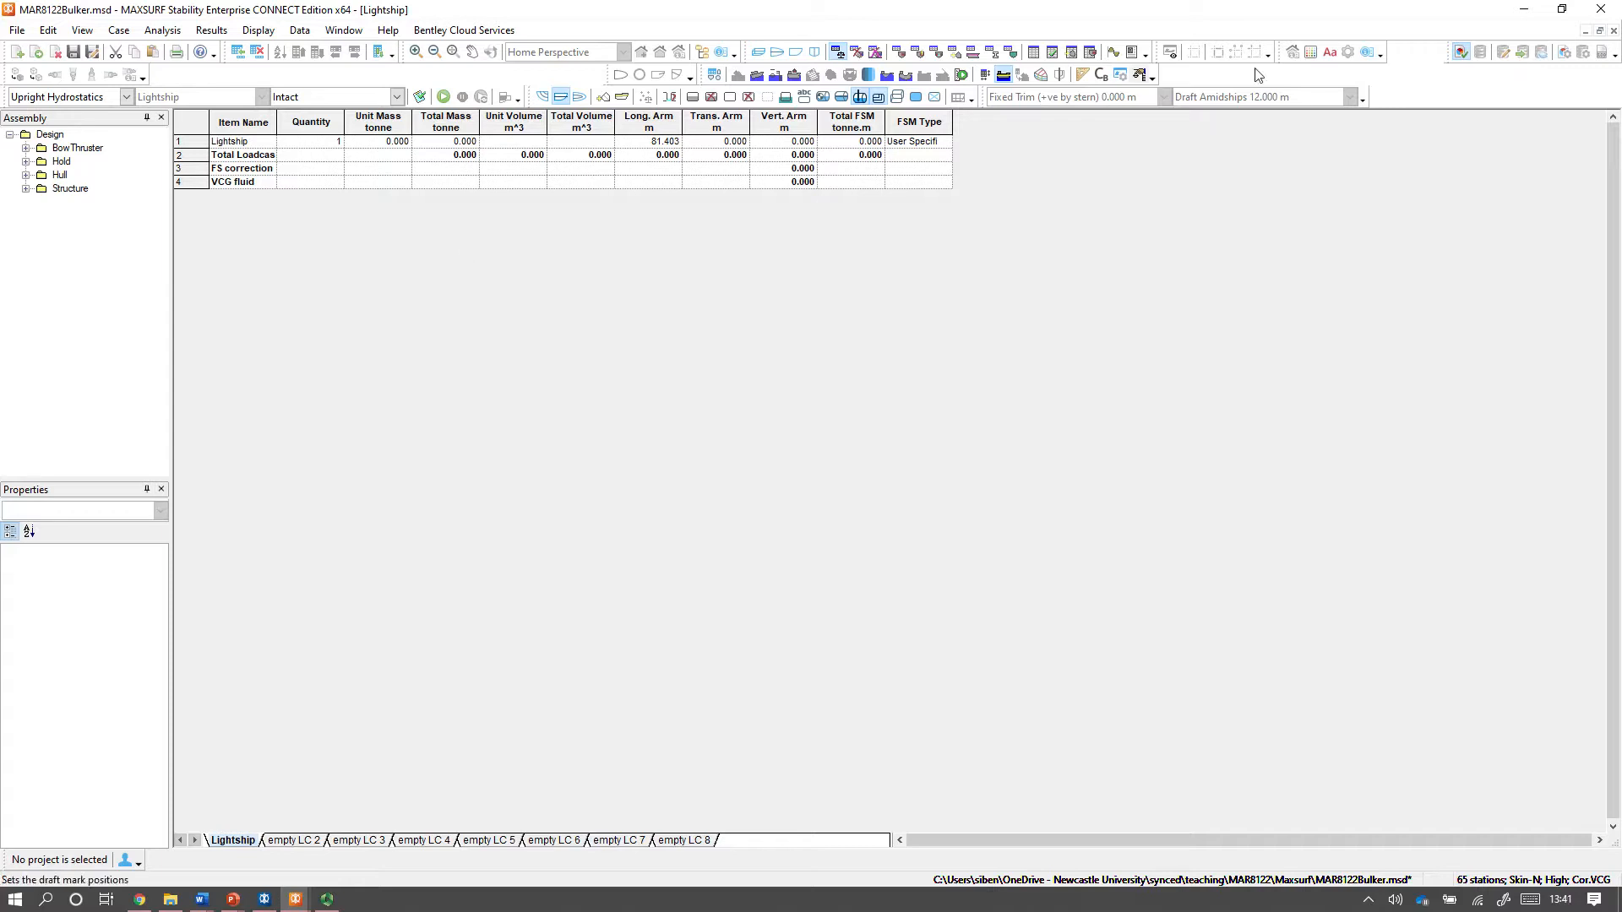
# Restore the multi-window layout and set the Lightship unit mass to 21517 tonnes, the hydrostatic displacement at 8 m draft.
pyautogui.click(1602, 32)
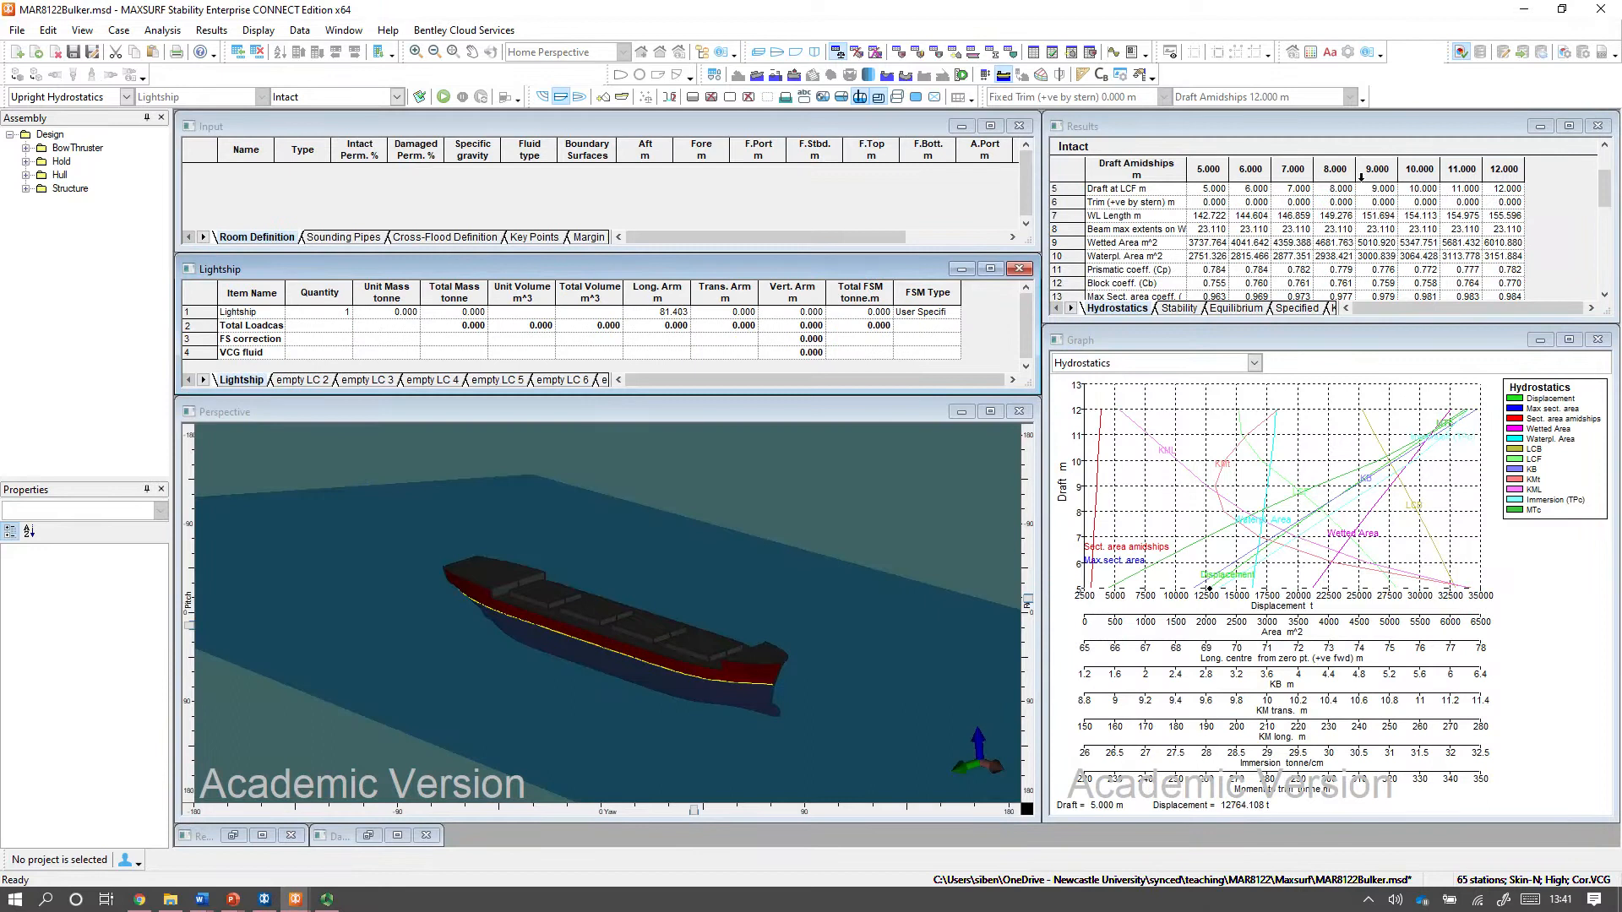
pyautogui.click(1344, 174)
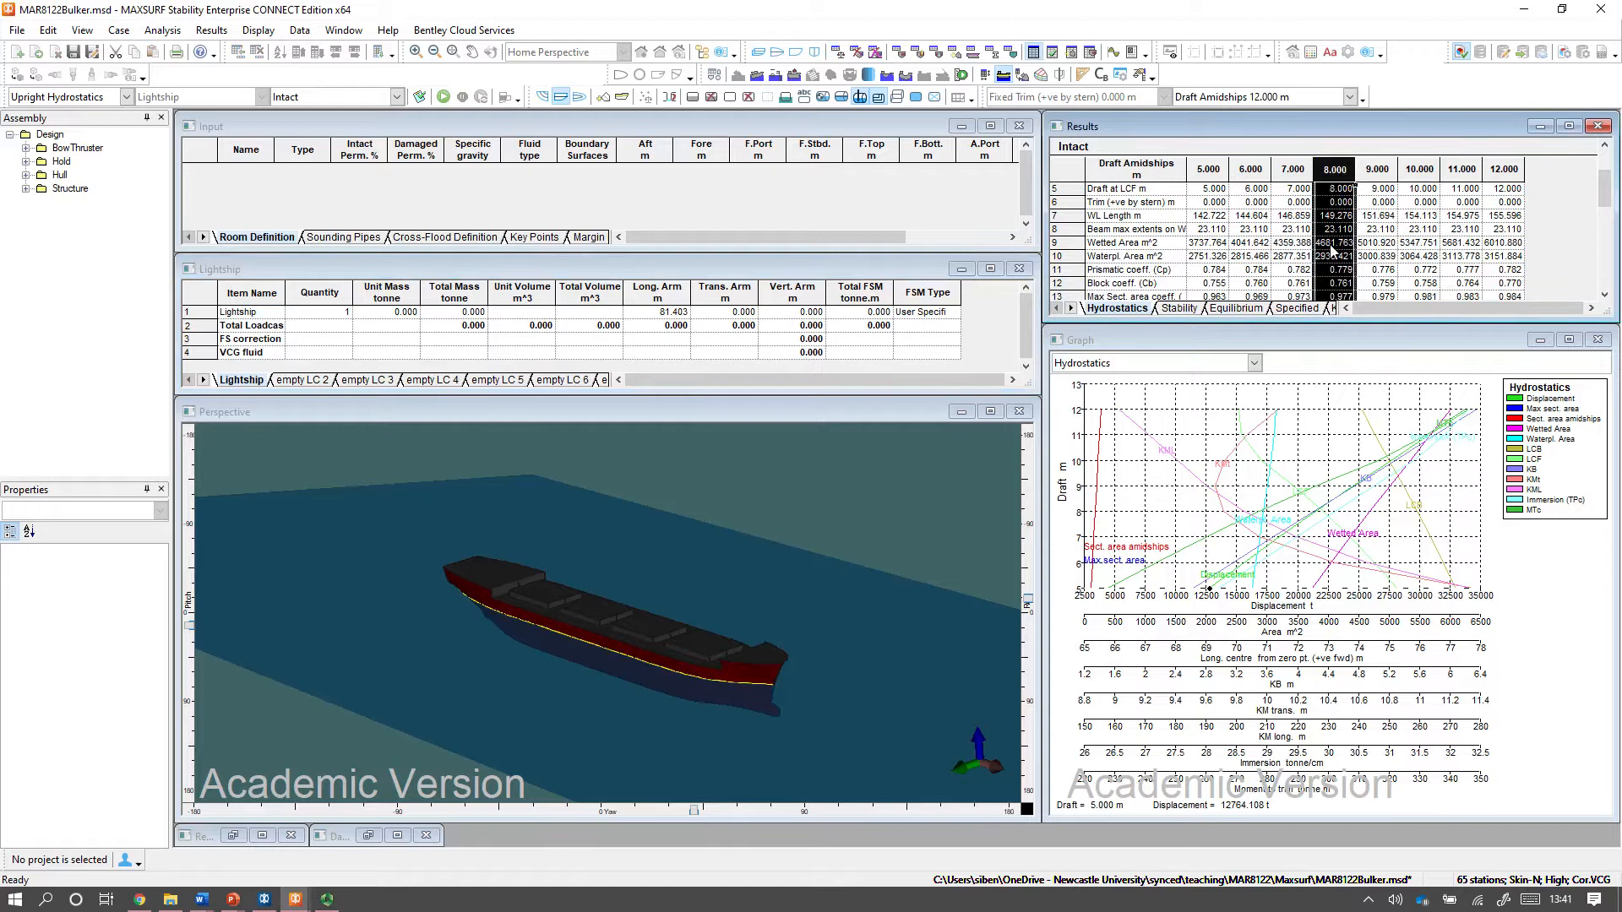
pyautogui.scroll(2, 1335, 253)
pyautogui.click(1337, 194)
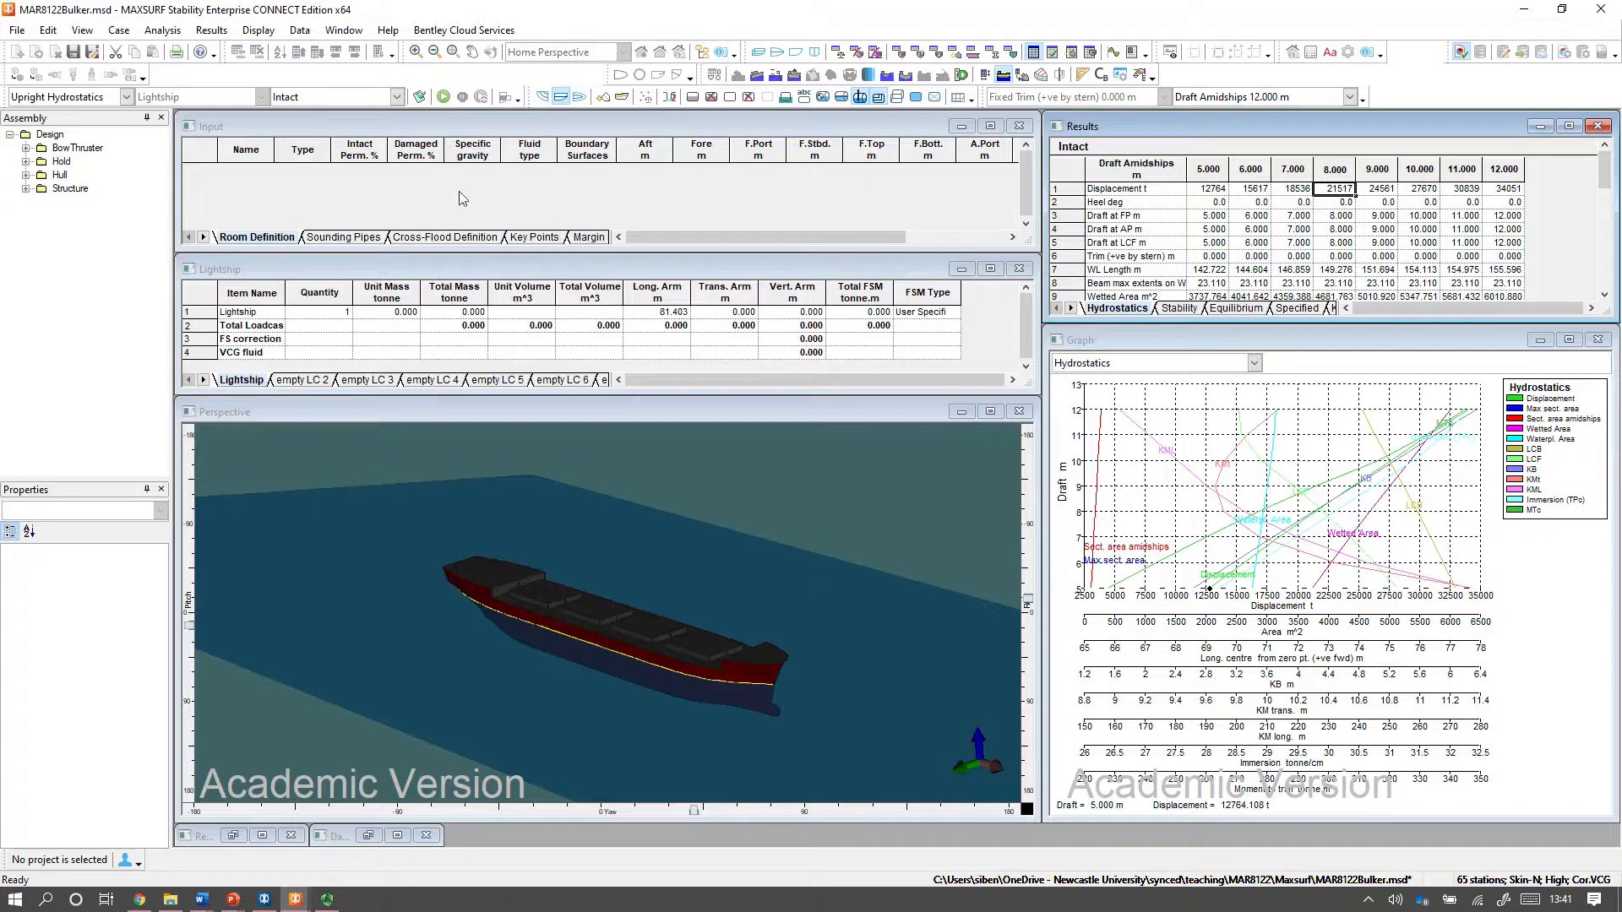
pyautogui.click(391, 314)
pyautogui.write('21517')
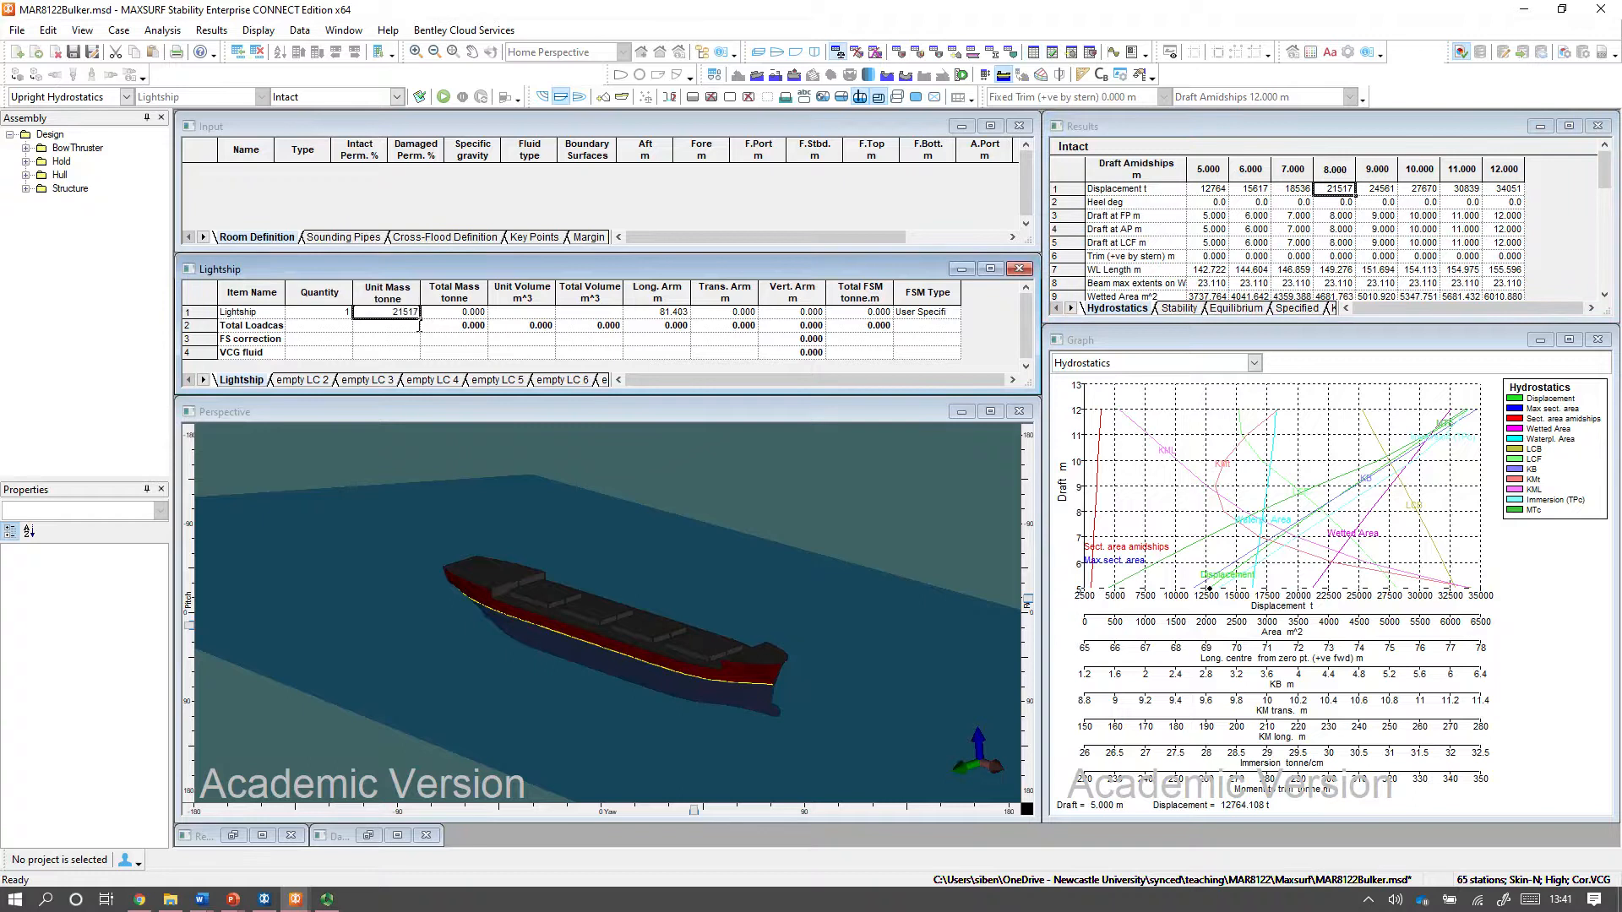
pyautogui.press('Return')
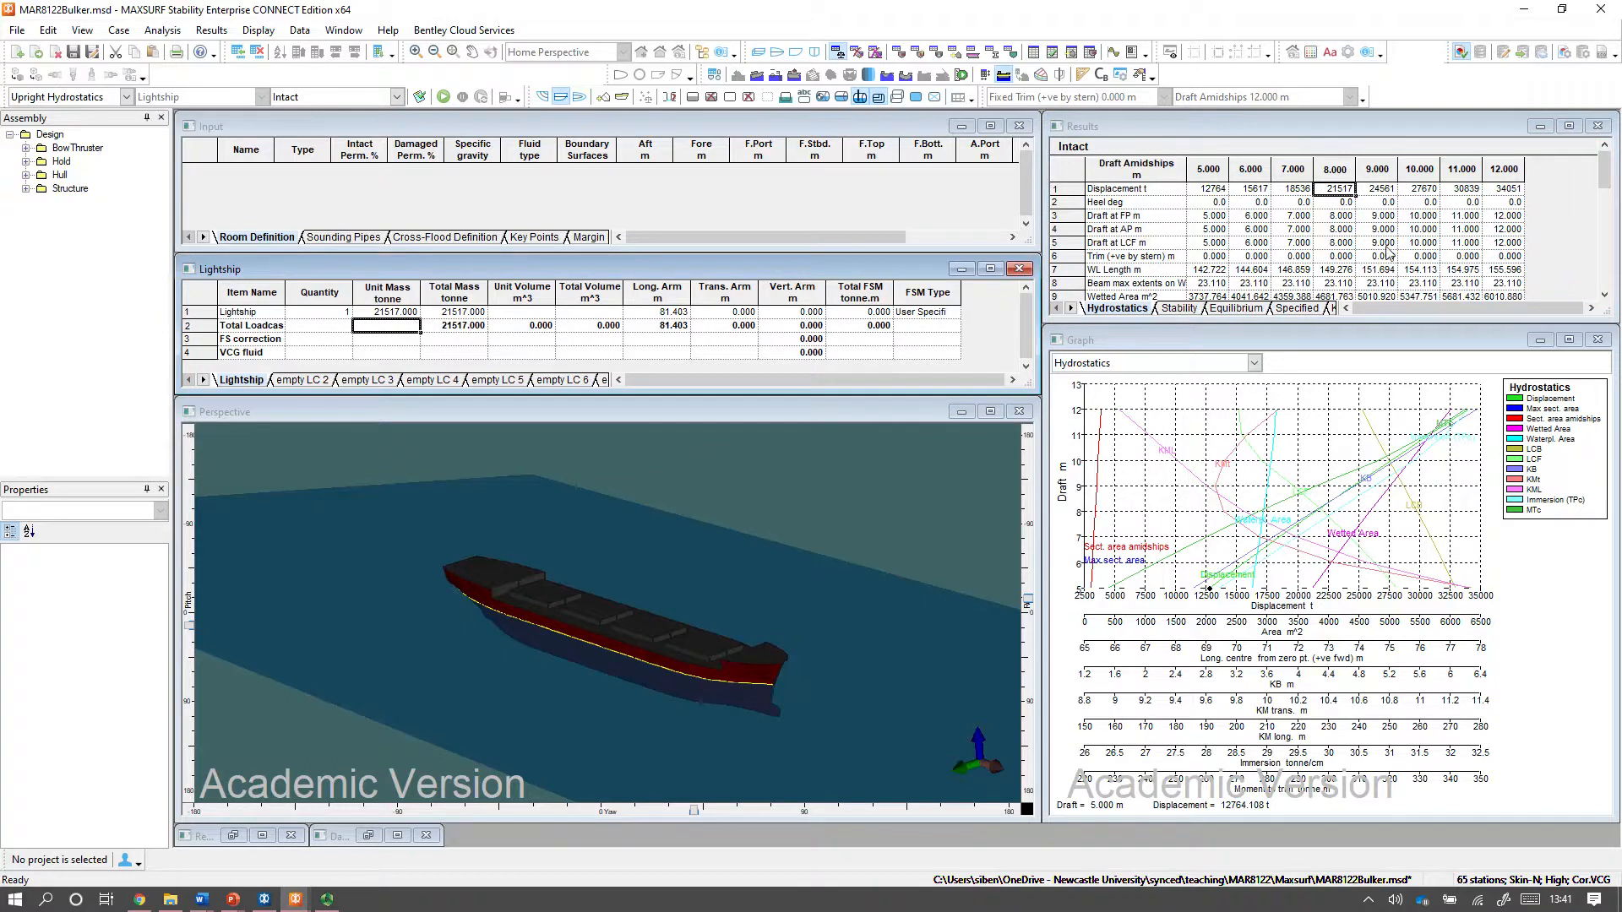
# Set the Lightship item's longitudinal arm to 75.926 m, the LCB at 8 m draft in the hydrostatics results.
pyautogui.click(1338, 217)
pyautogui.scroll(-2, 1338, 224)
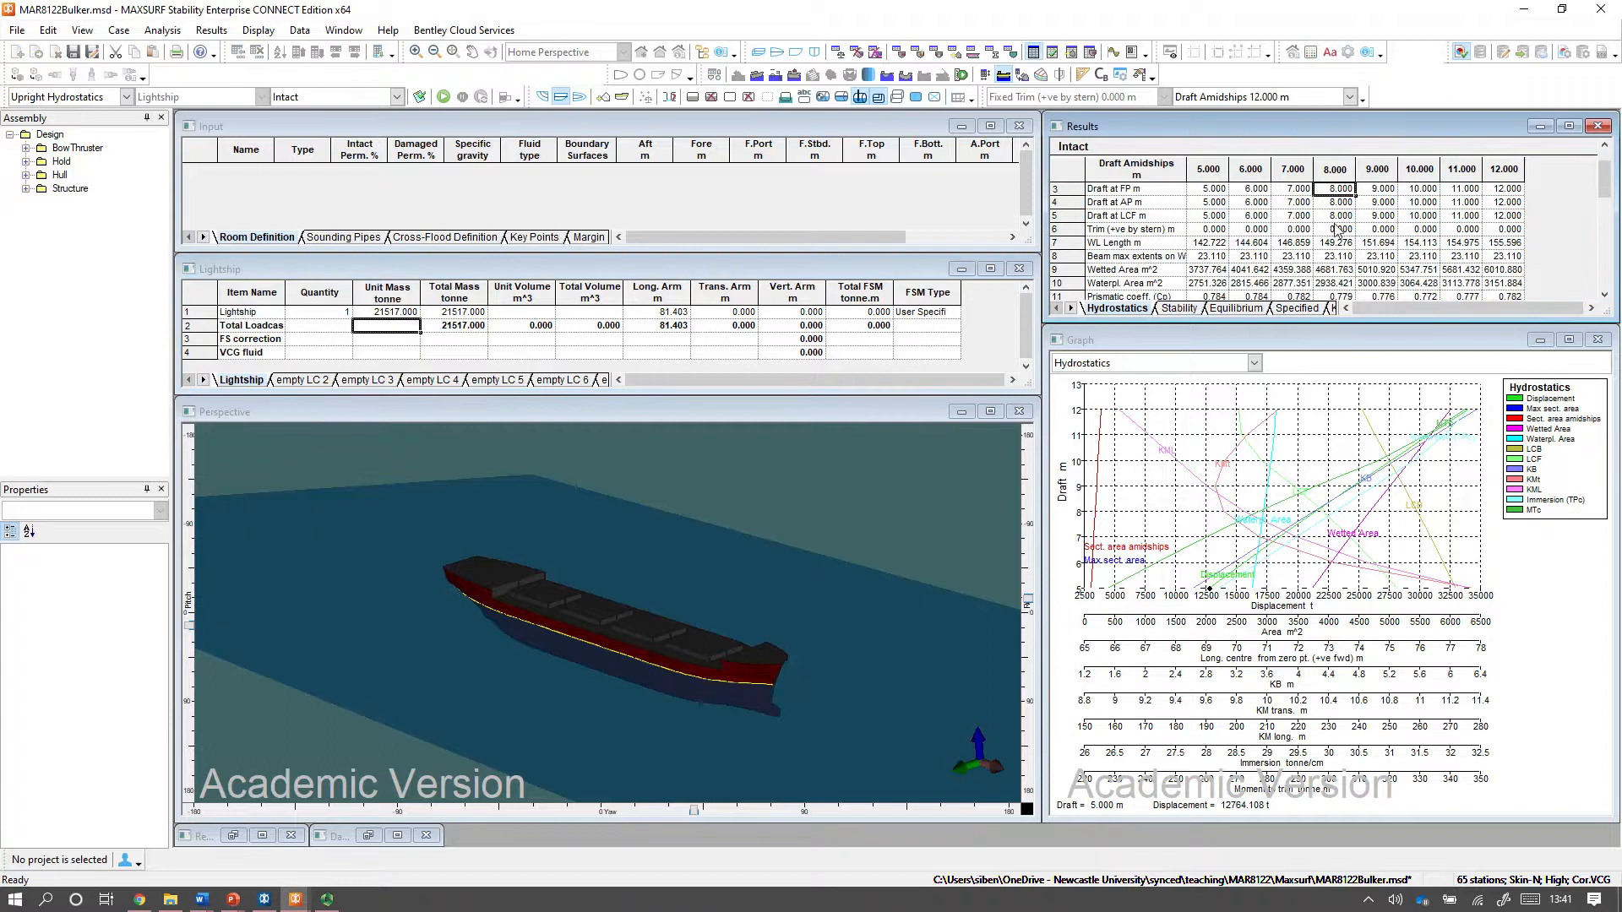
pyautogui.scroll(-4, 1337, 253)
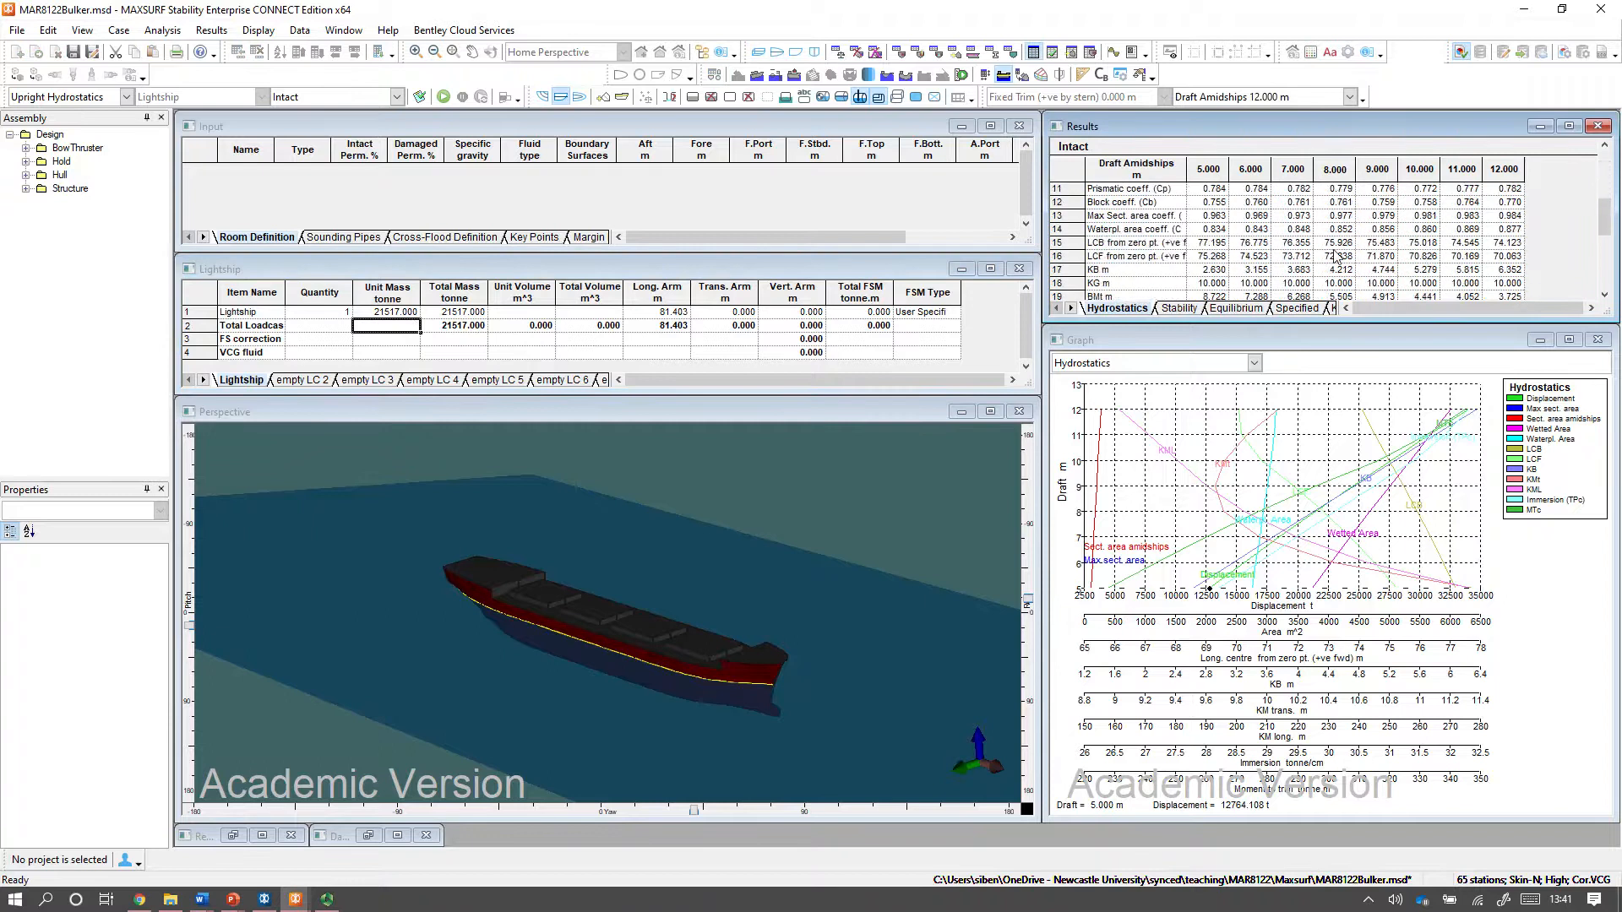
pyautogui.click(1090, 247)
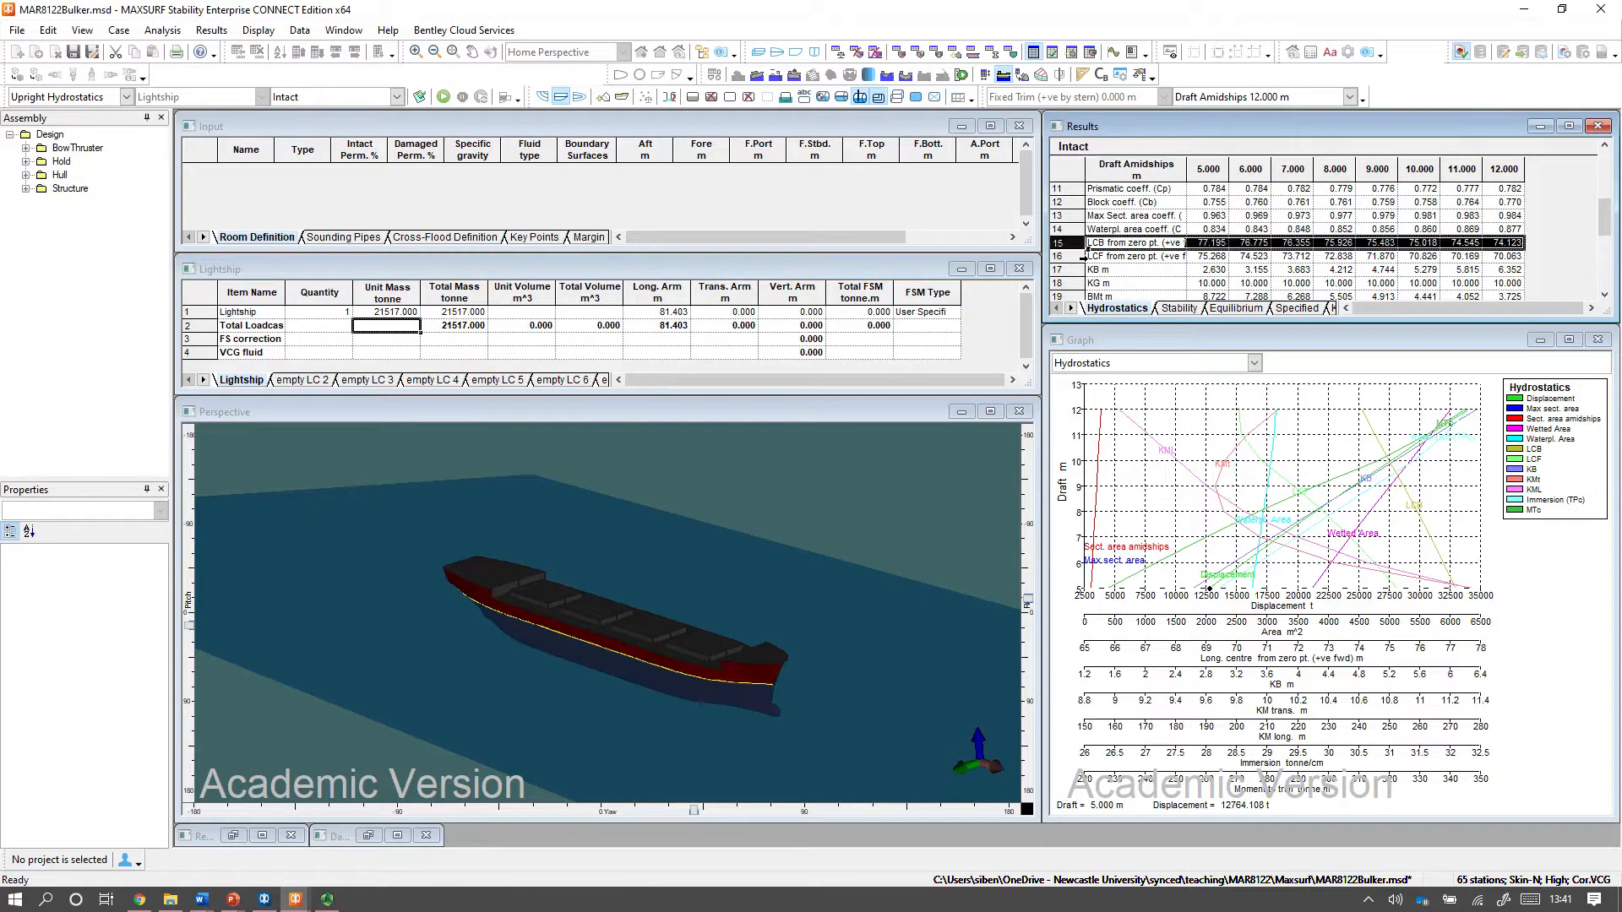
pyautogui.click(1341, 244)
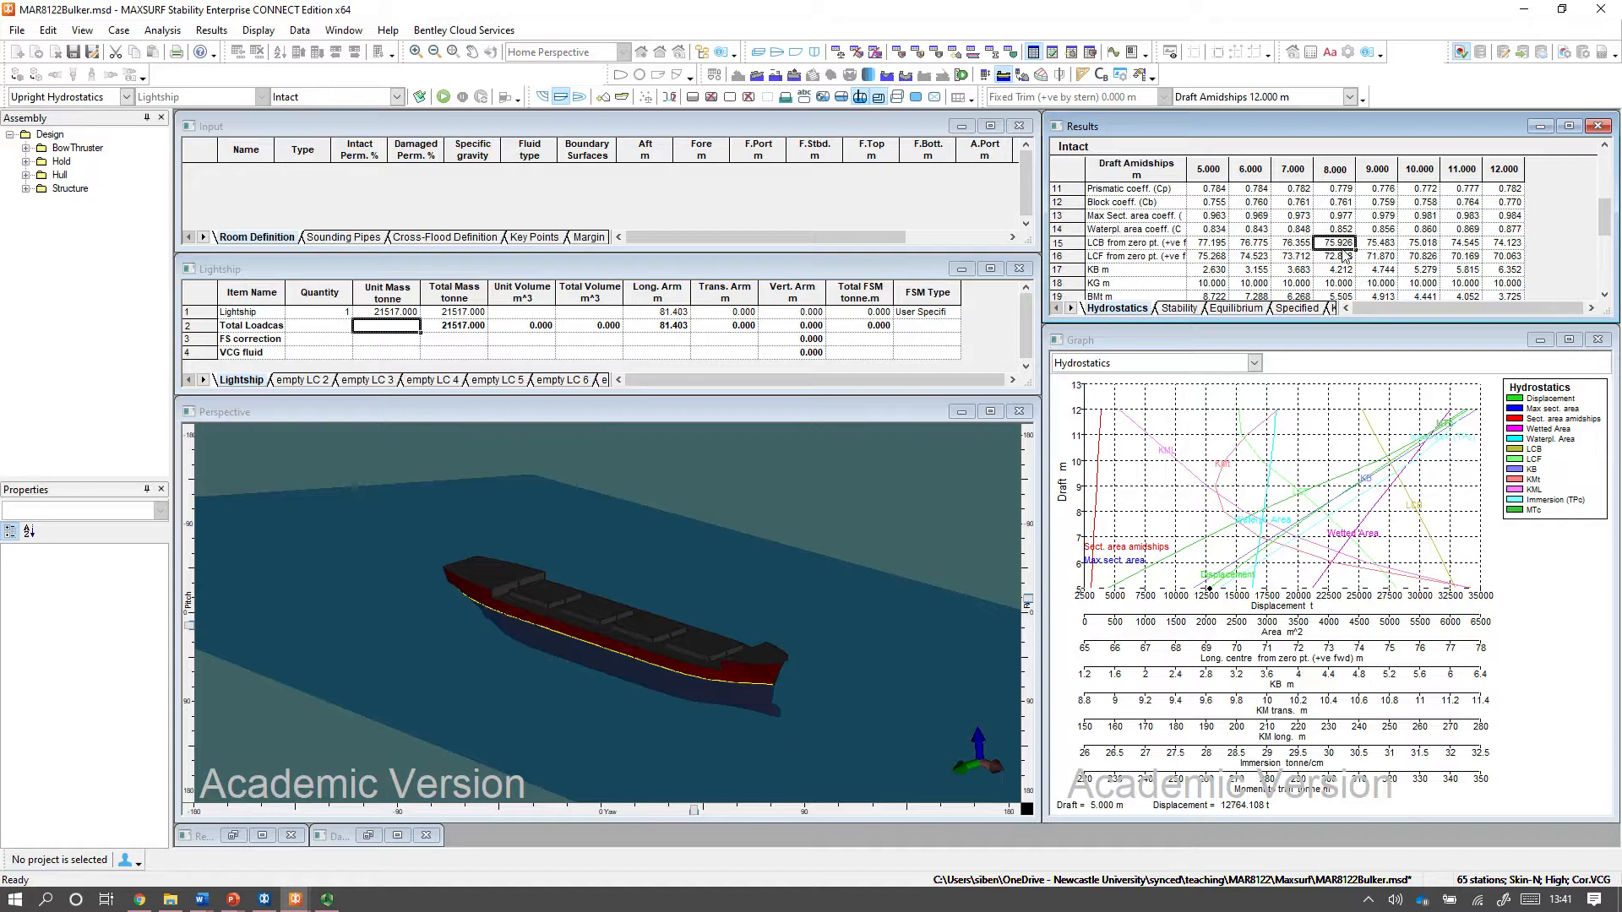
pyautogui.click(657, 315)
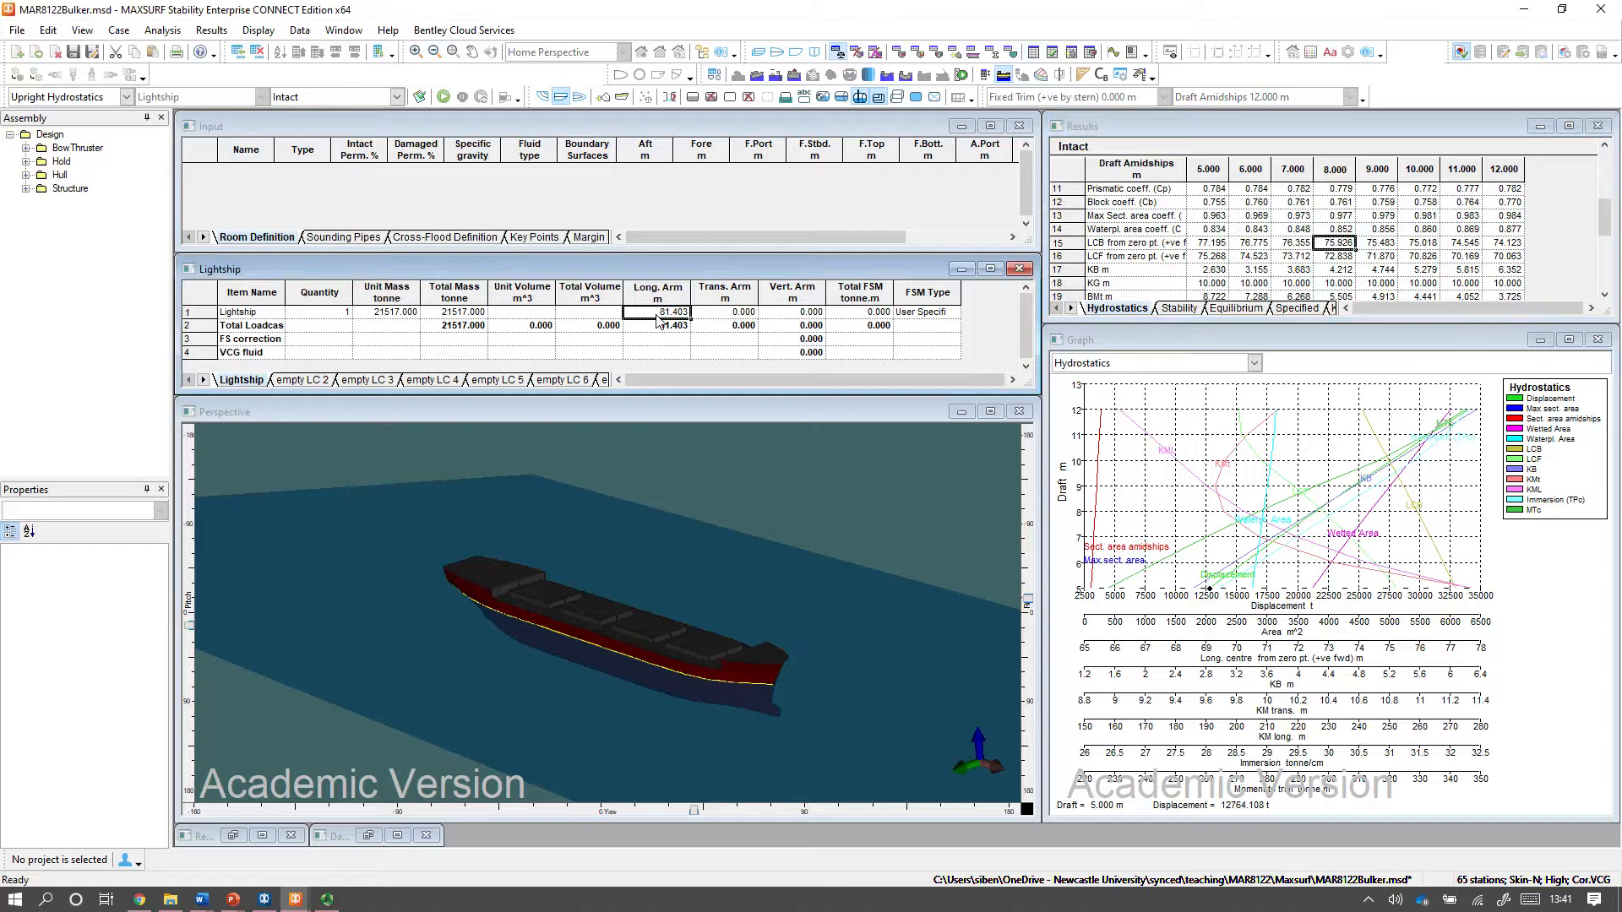
pyautogui.write('75.926')
pyautogui.press('Return')
# Set the Lightship item's vertical arm to 10 m, matching the KG in the hydrostatics results.
pyautogui.click(1337, 283)
pyautogui.scroll(-1, 1339, 224)
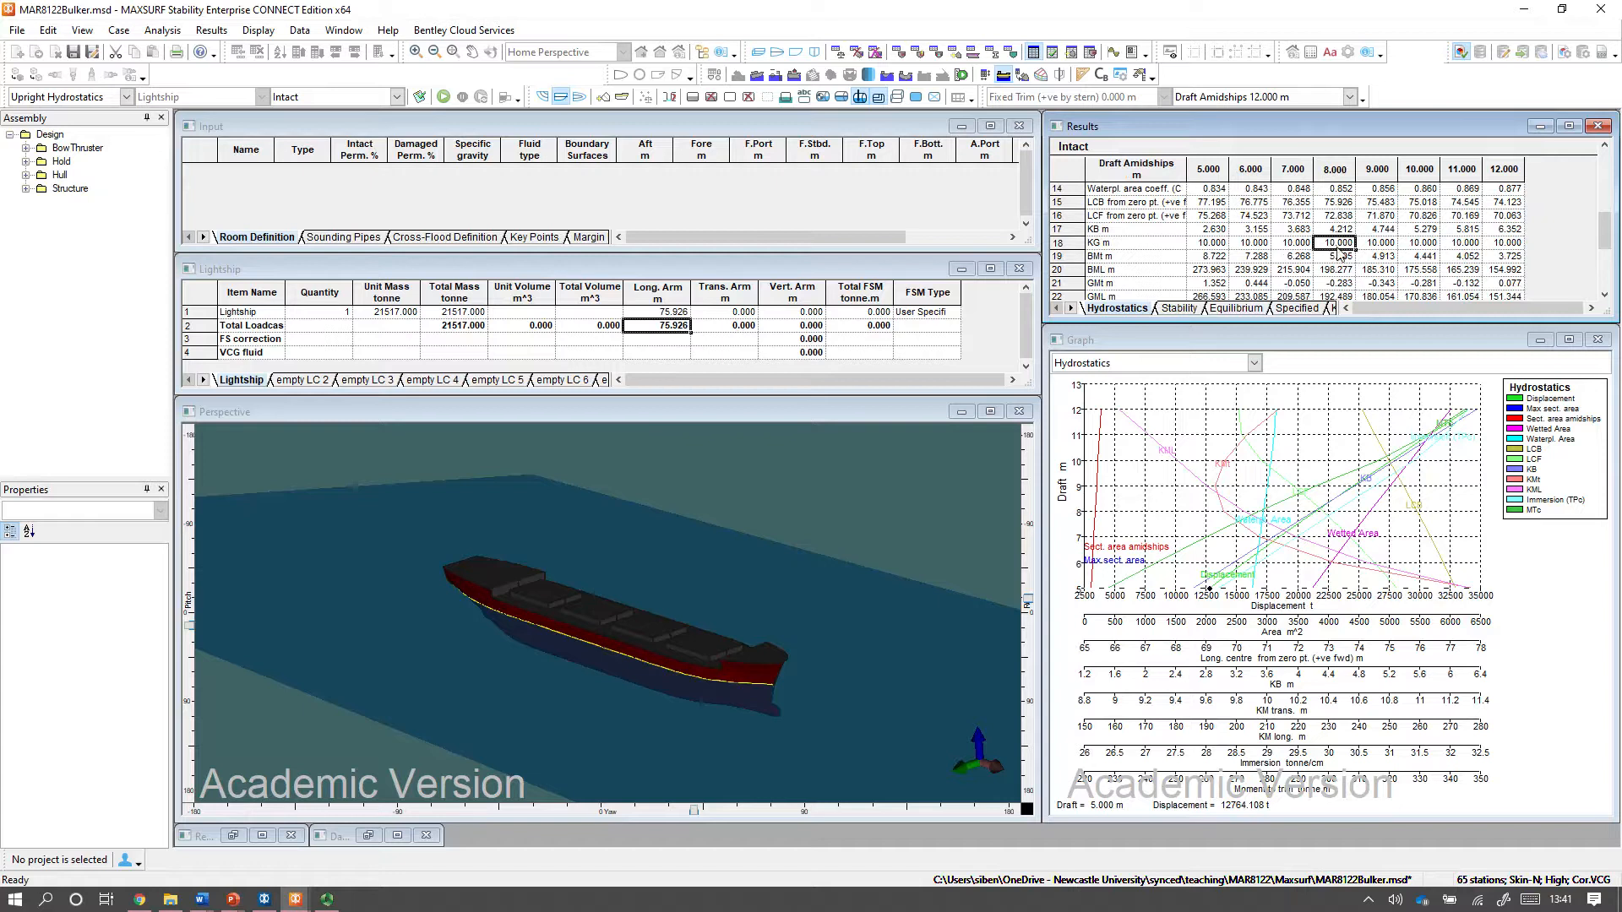
pyautogui.click(723, 313)
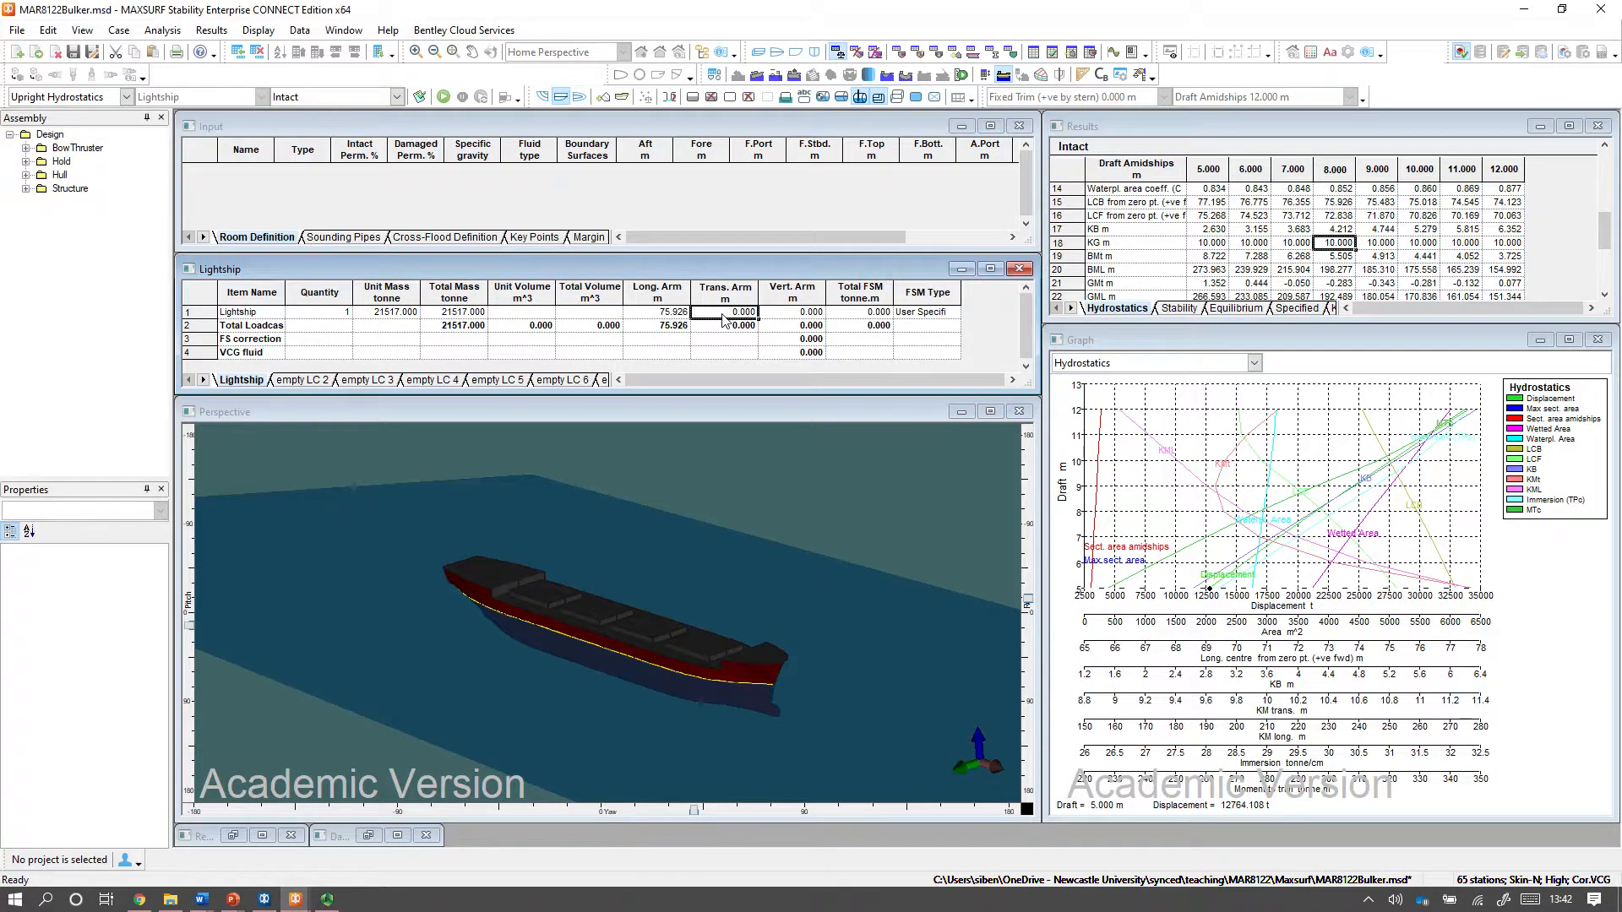
pyautogui.click(801, 313)
pyautogui.write('10')
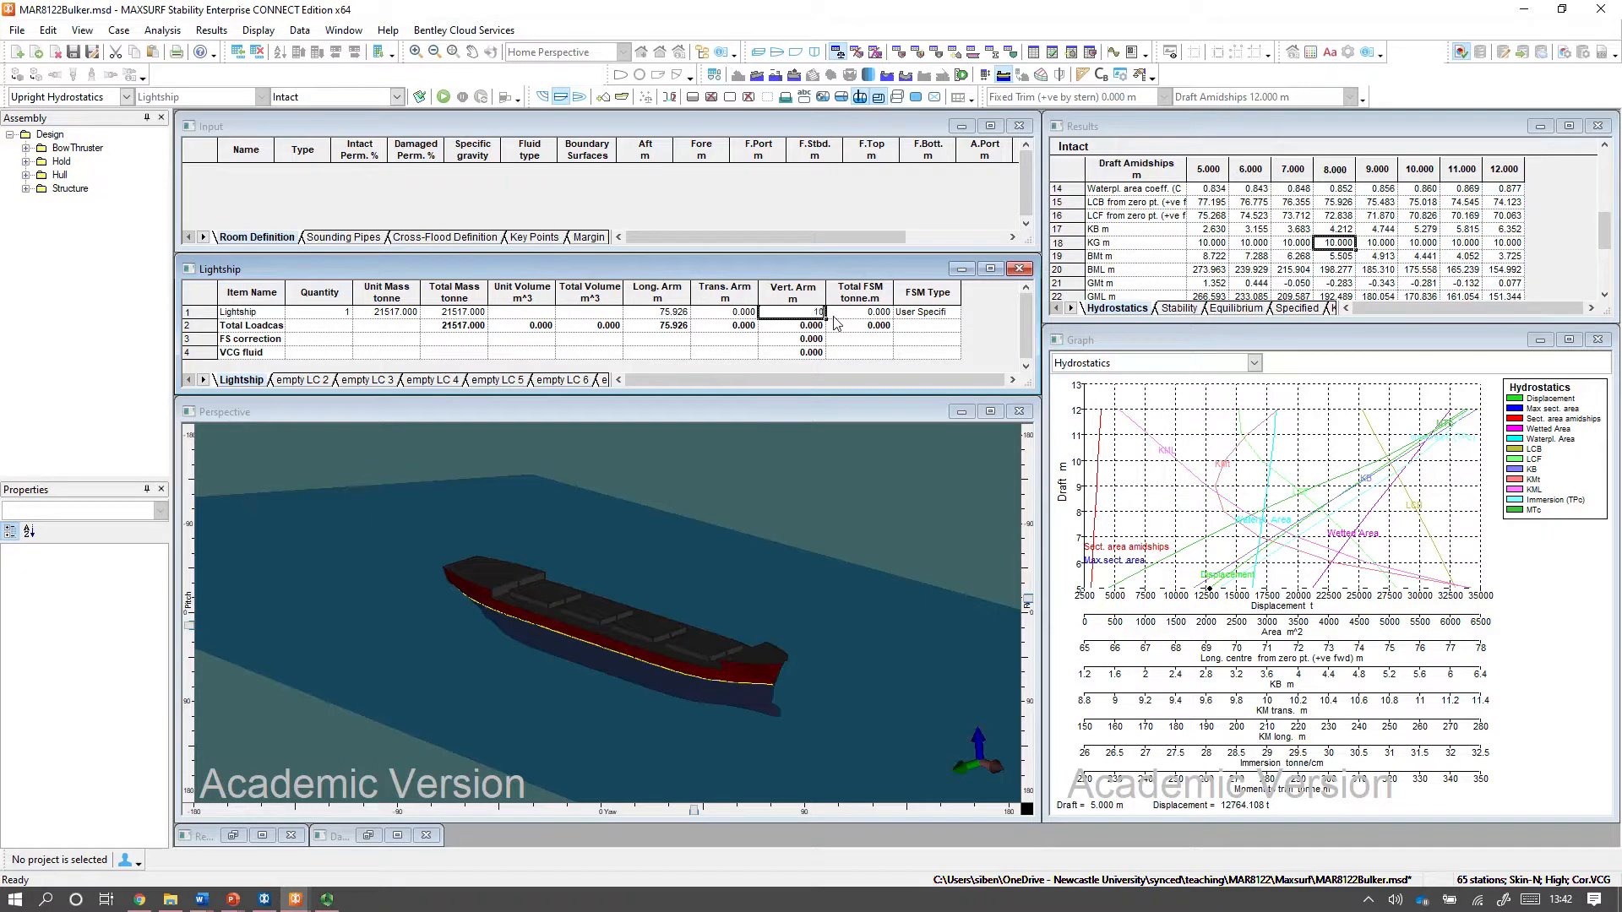
pyautogui.press('Return')
pyautogui.scroll(5, 1345, 191)
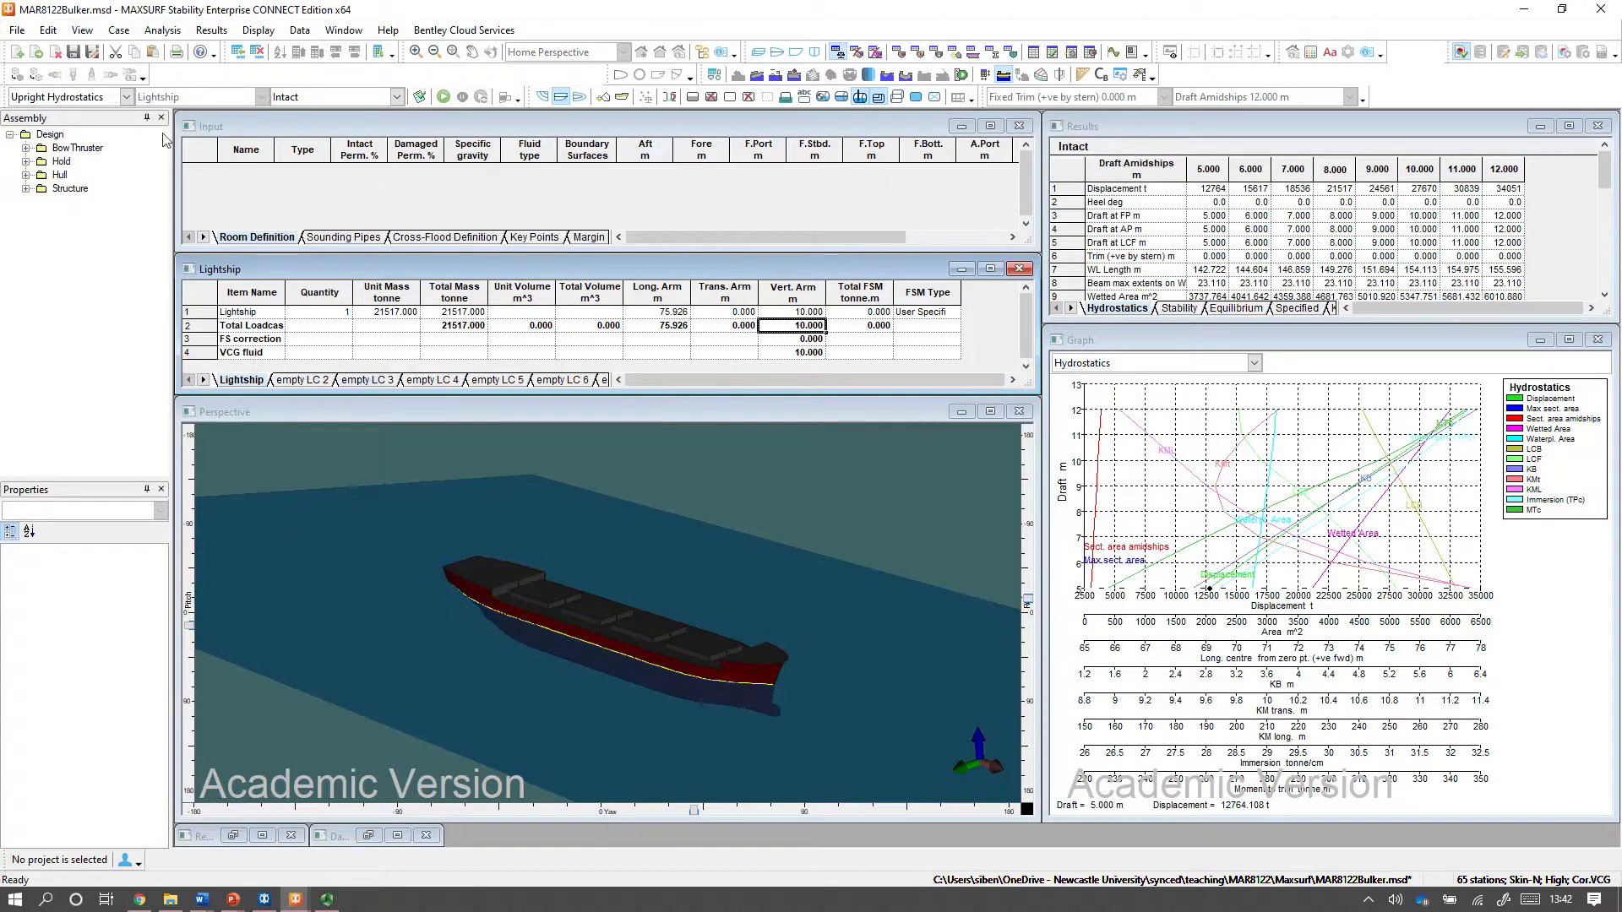
# Run an Equilibrium analysis of the Lightship loadcase and check the resulting drafts, heel and trim.
pyautogui.click(126, 96)
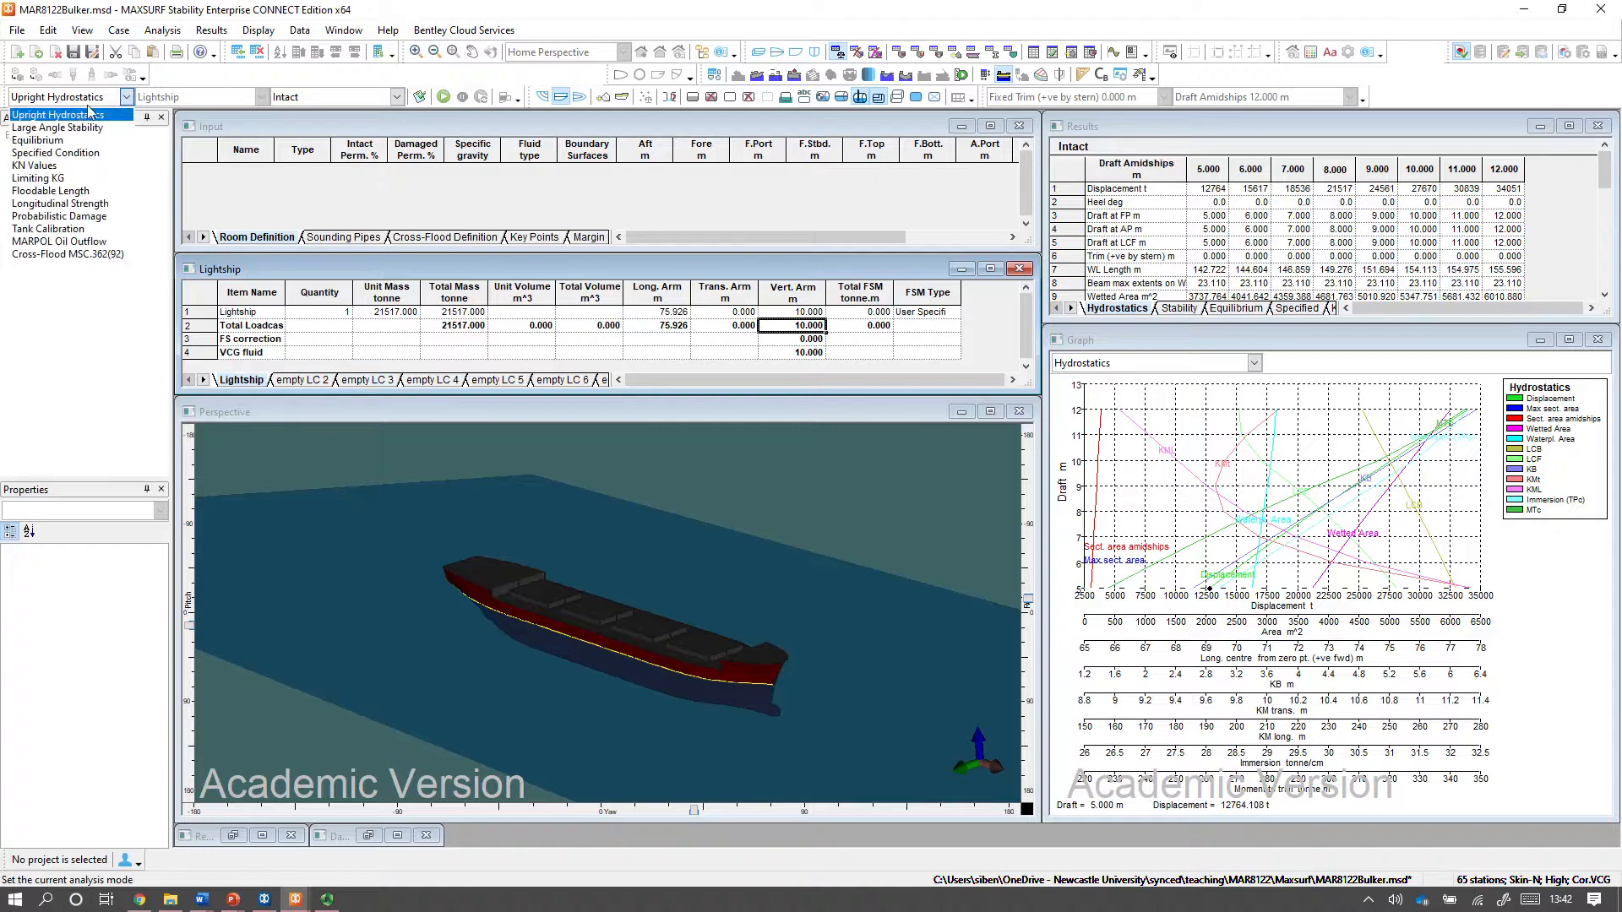
pyautogui.click(62, 141)
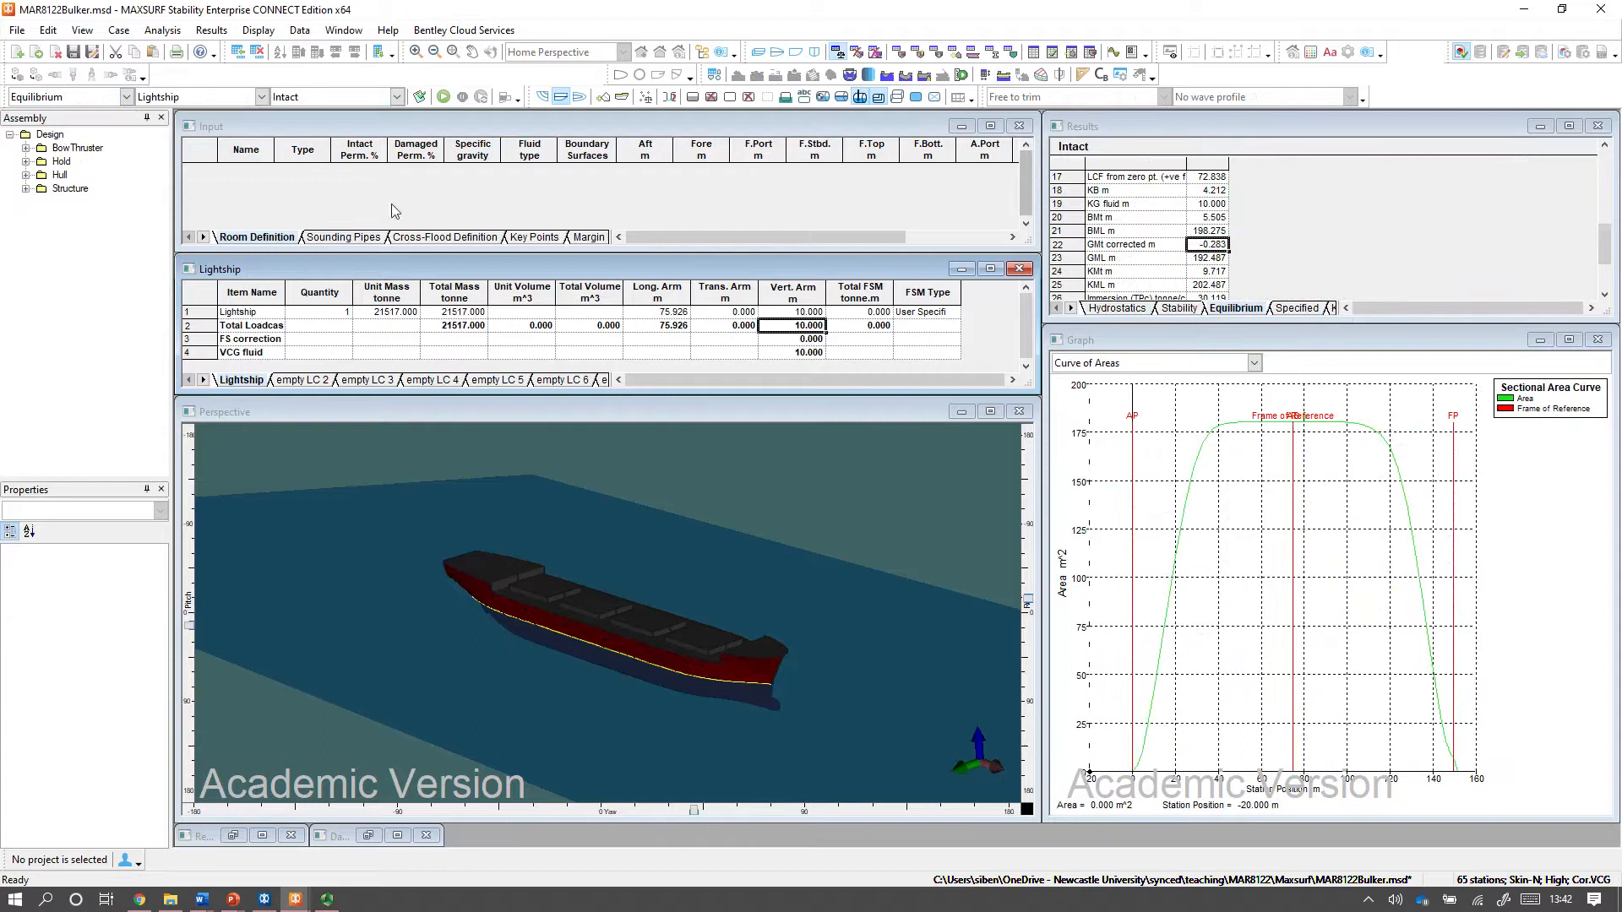
pyautogui.click(442, 97)
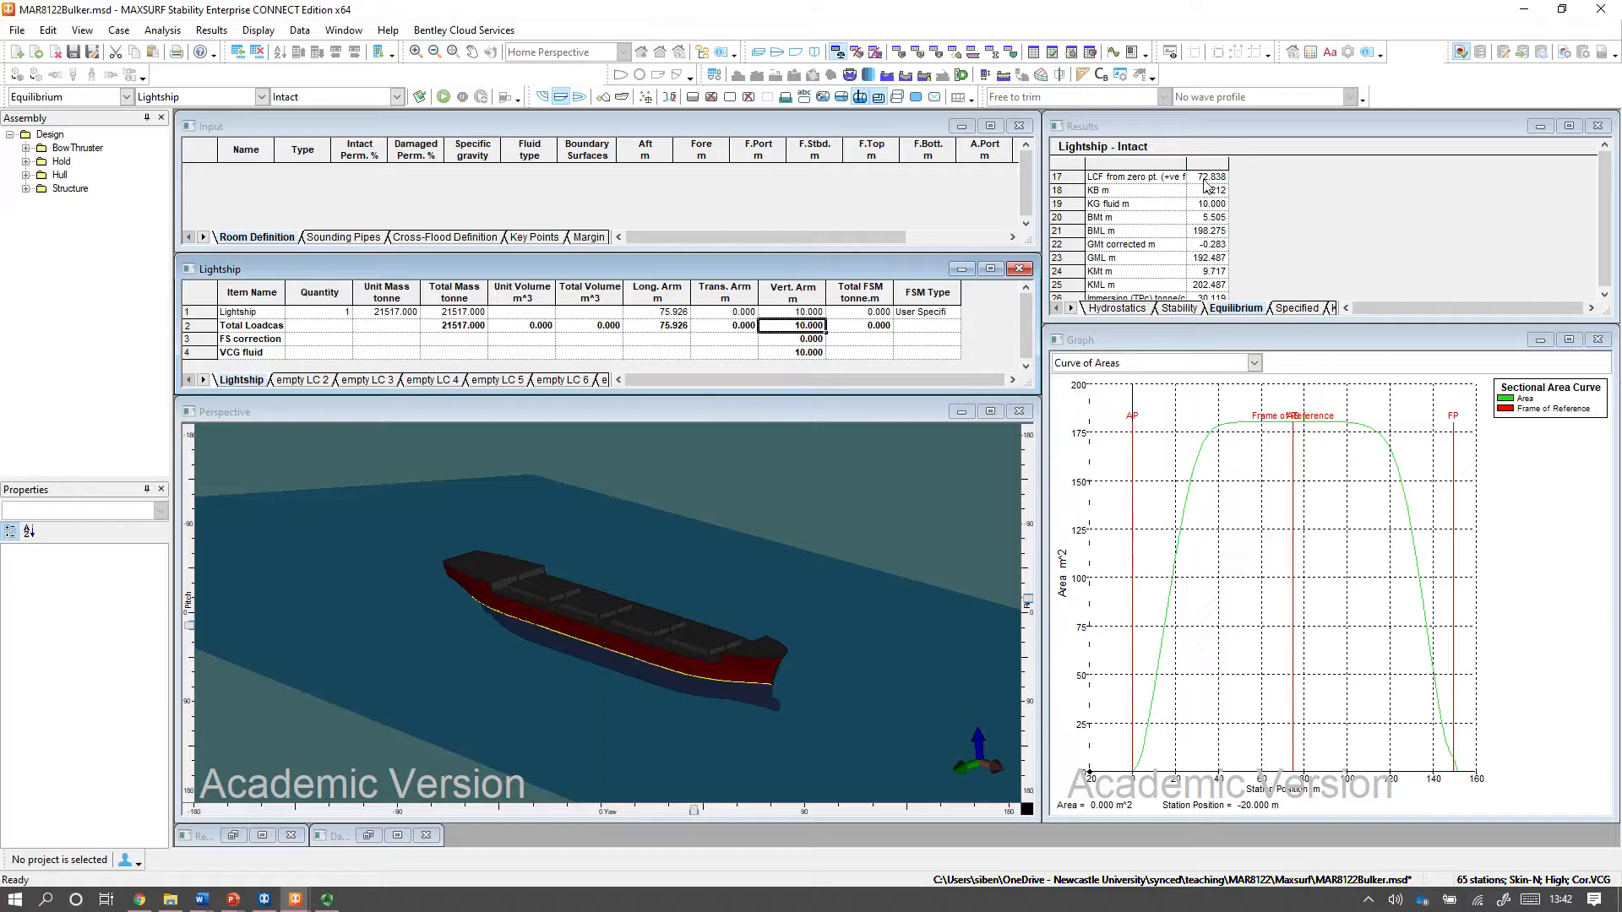
pyautogui.scroll(2, 1206, 232)
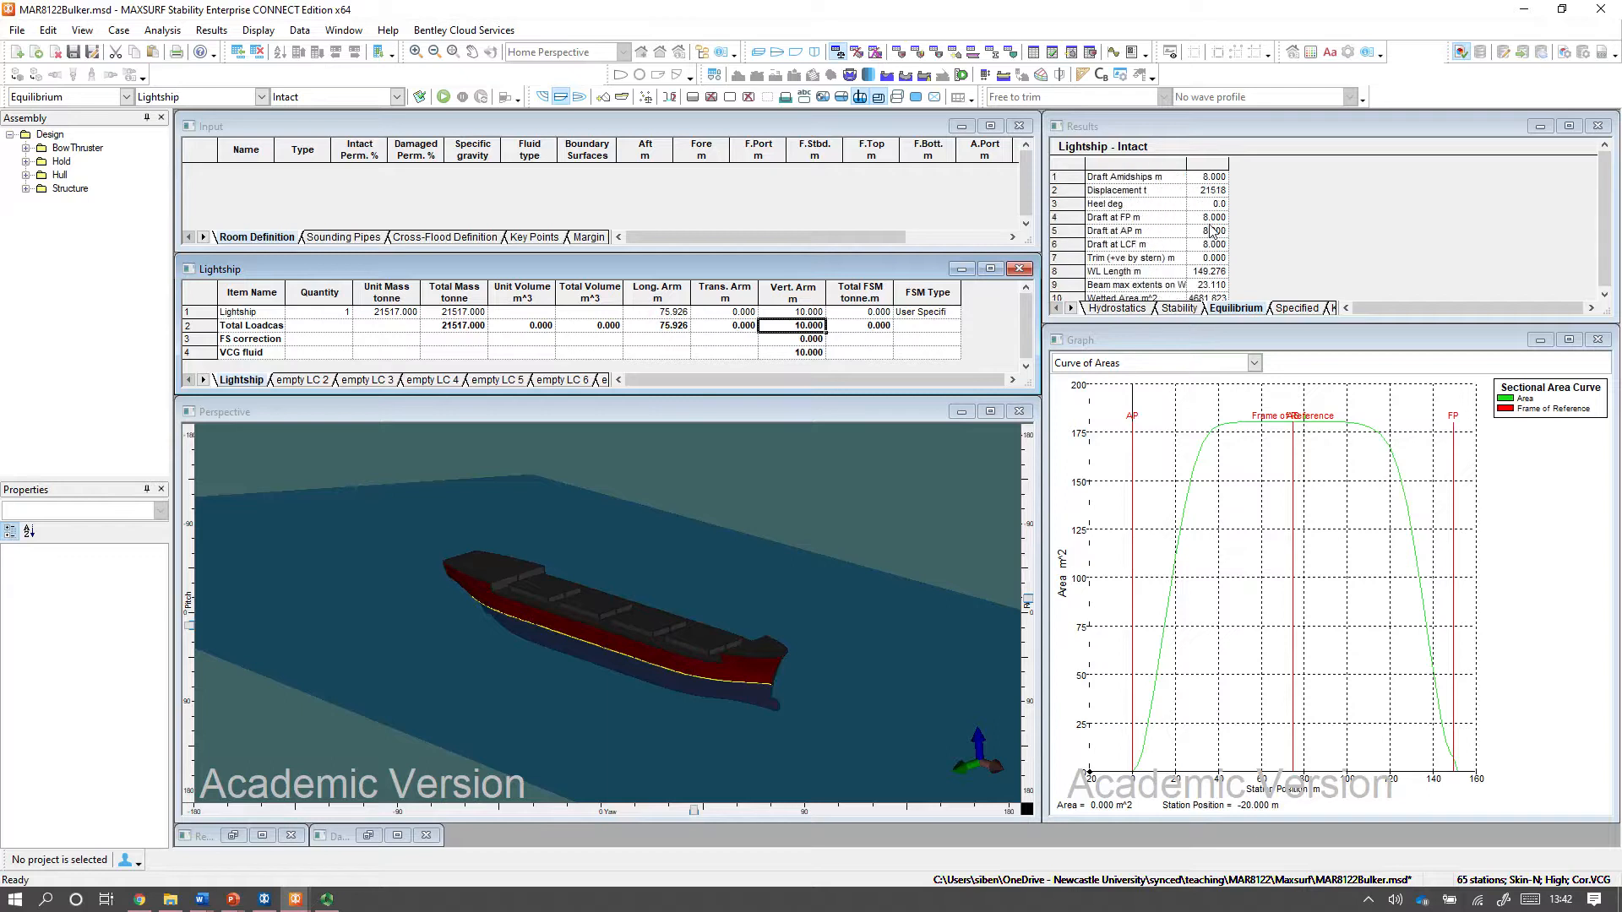
pyautogui.click(1213, 188)
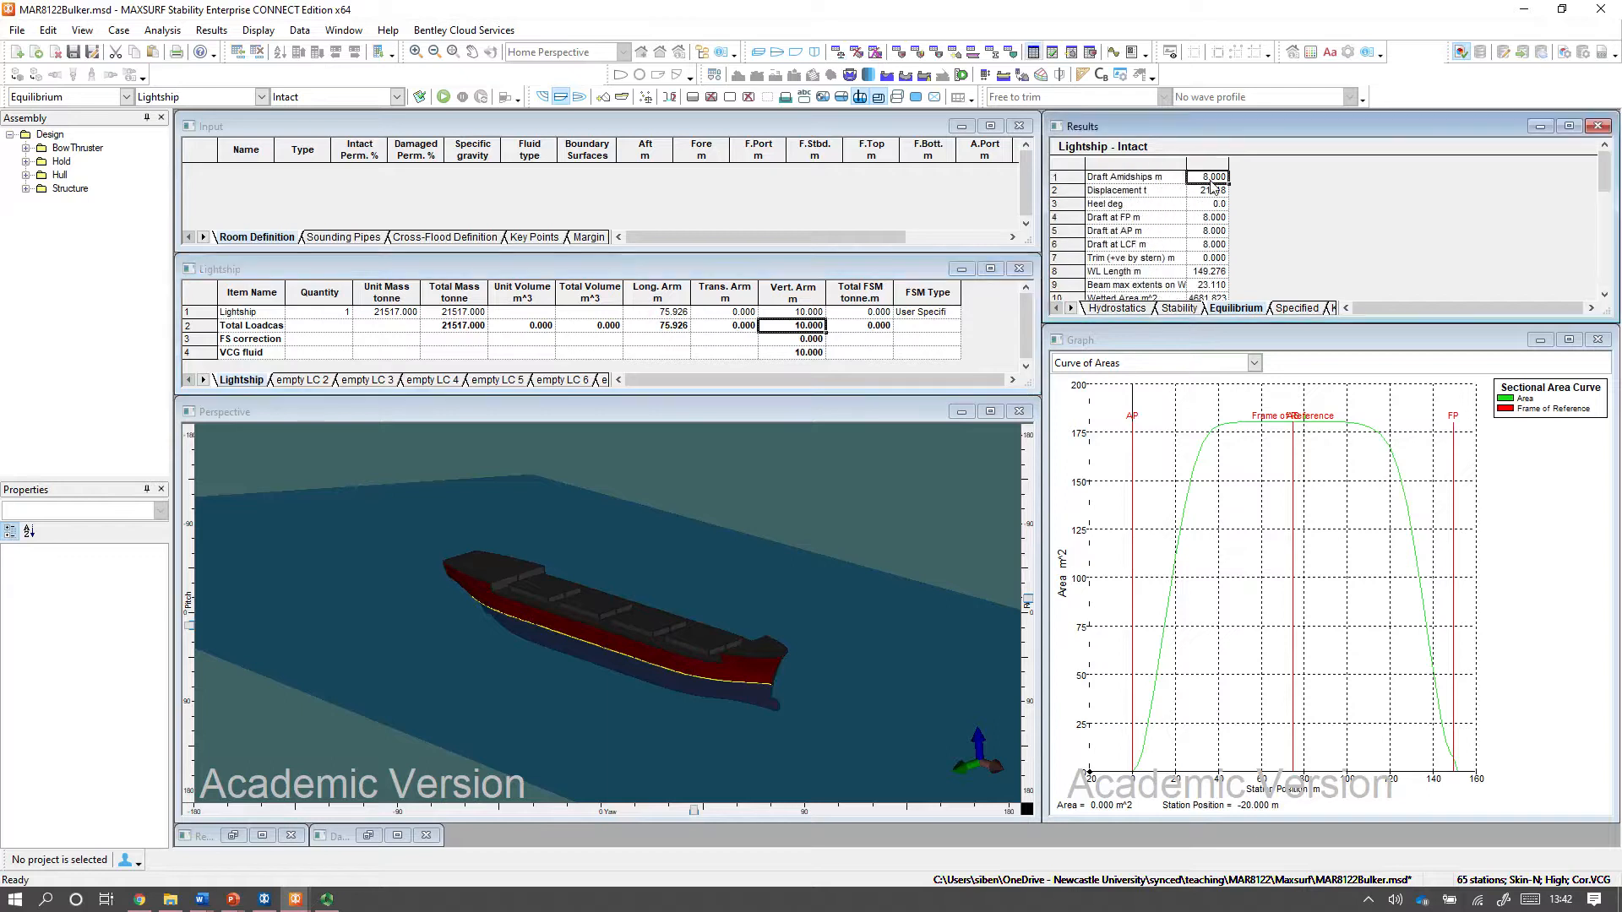
pyautogui.click(1208, 206)
pyautogui.click(1211, 230)
pyautogui.click(1214, 258)
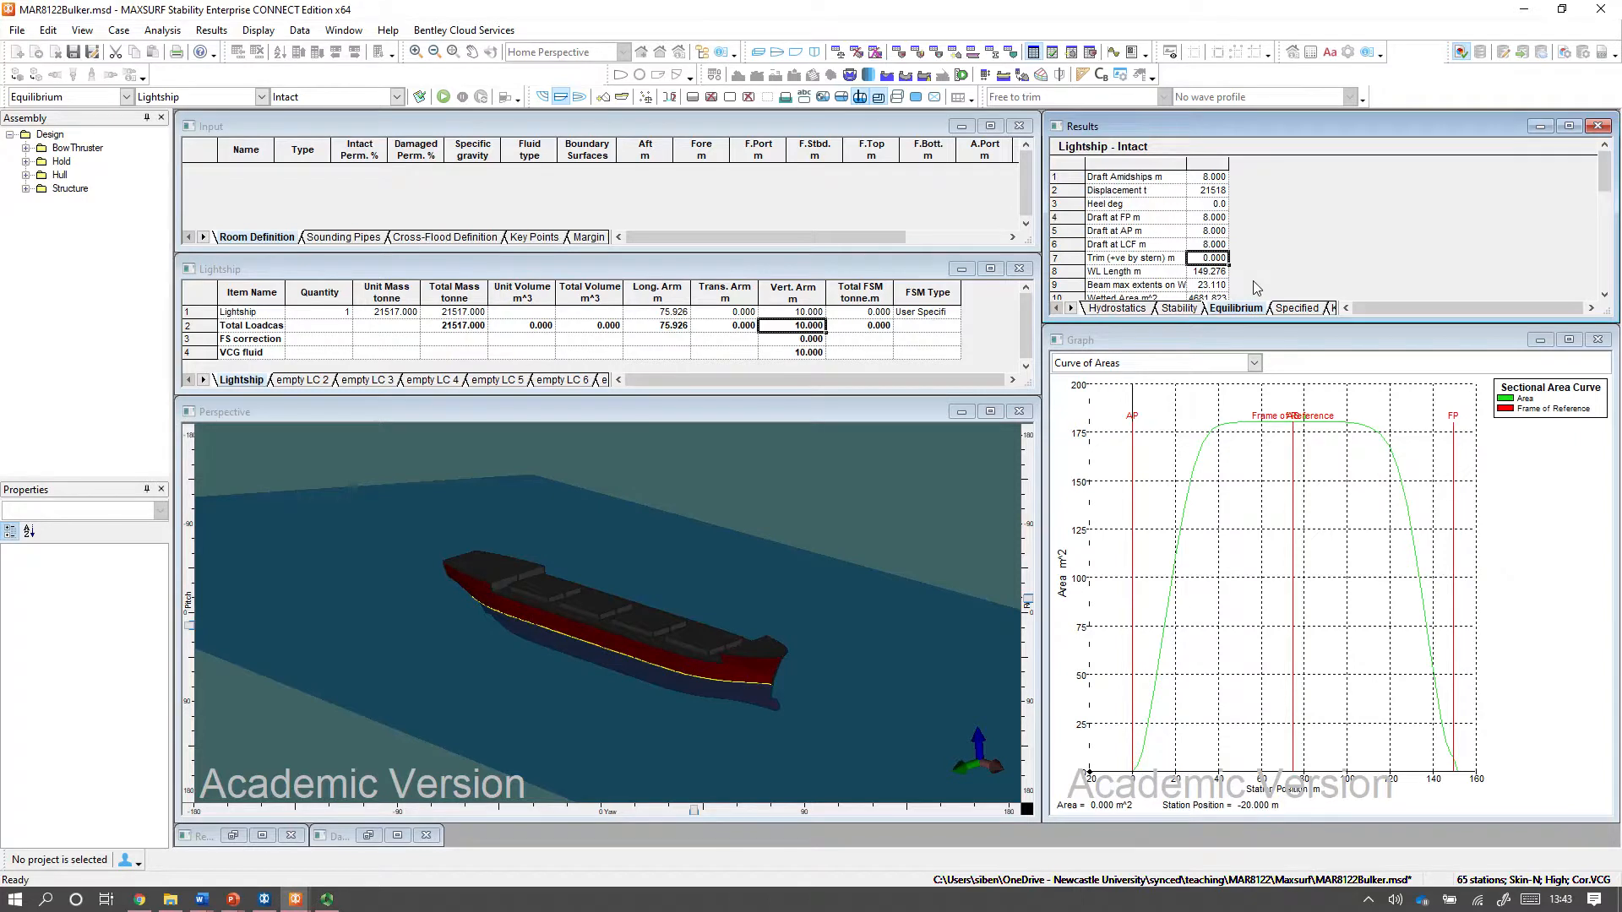
# Set the Lightship item's longitudinal arm to 85 m.
pyautogui.click(656, 312)
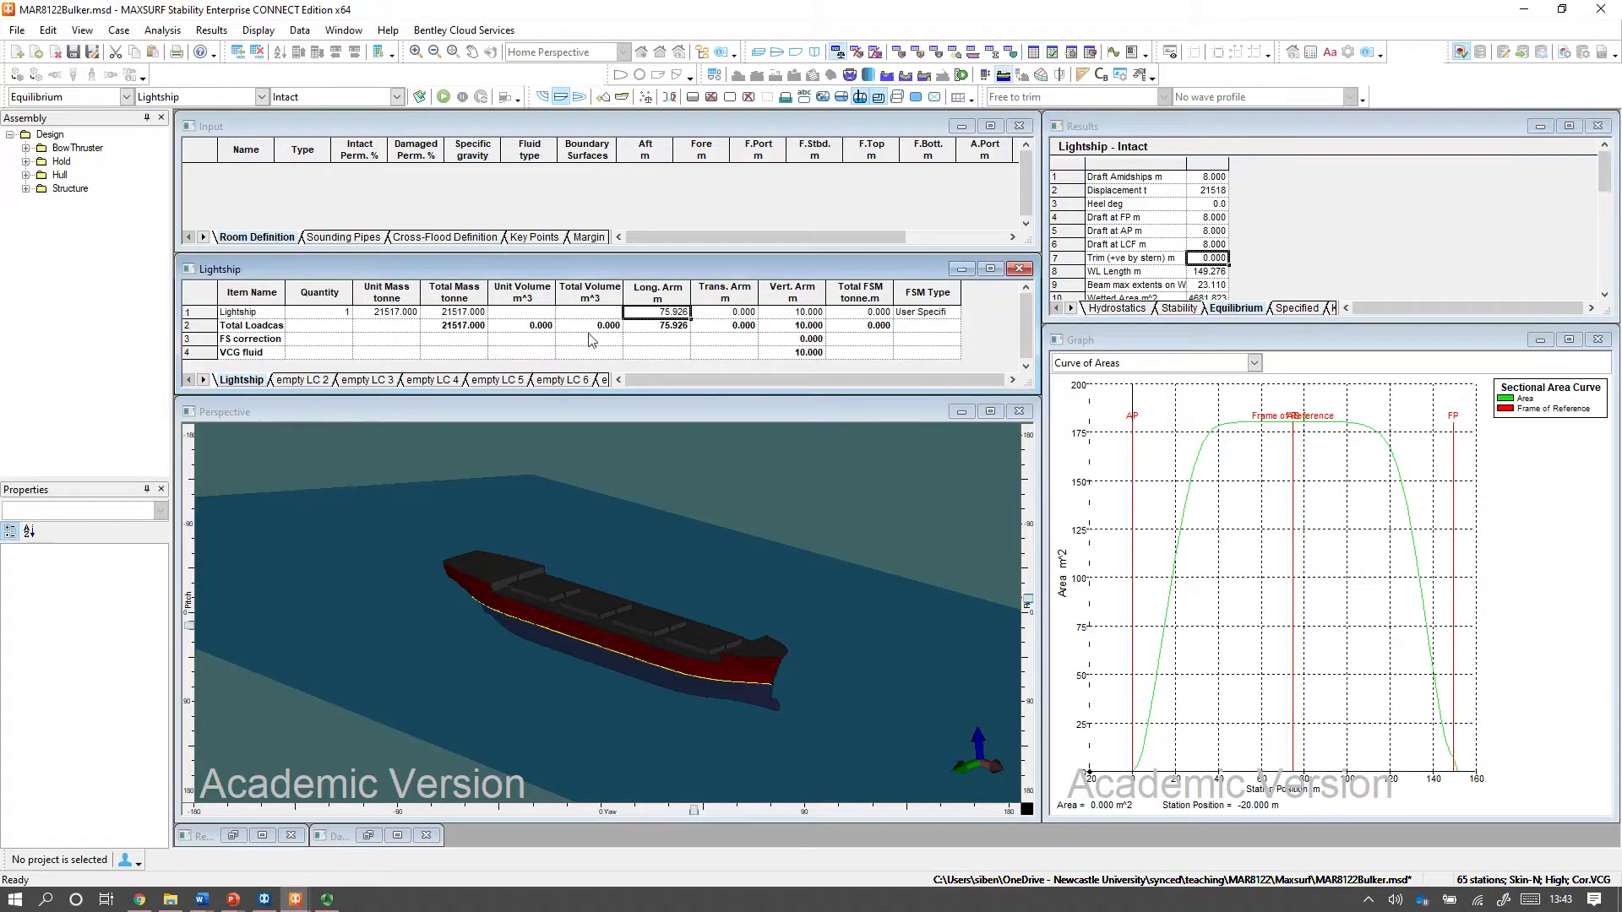
pyautogui.write('85')
pyautogui.press('Return')
pyautogui.press('Up')
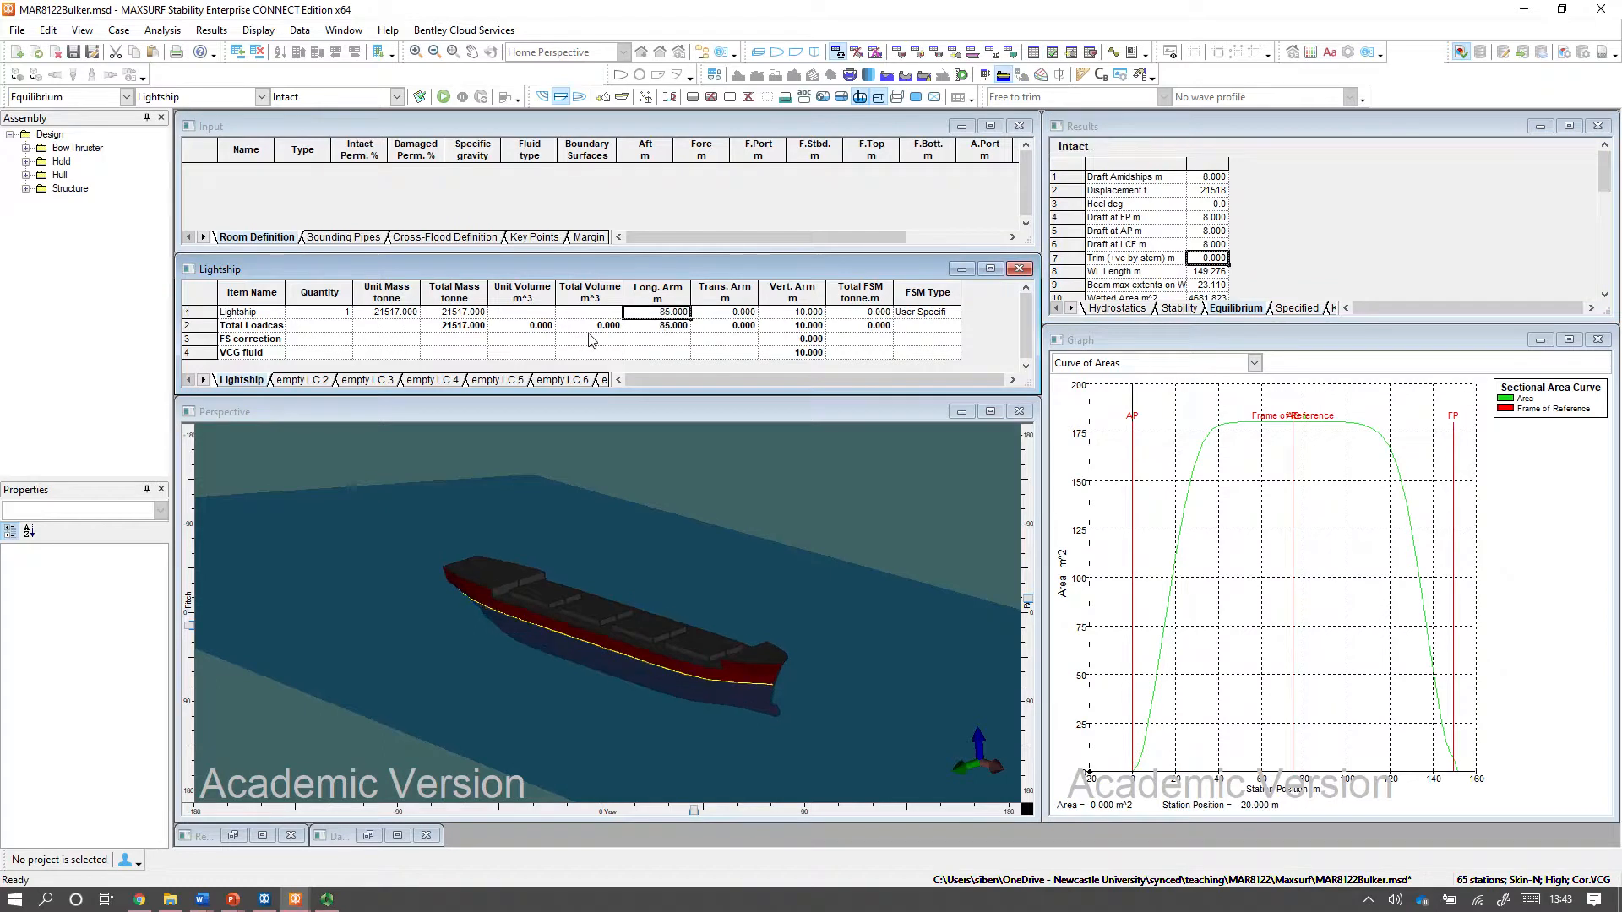
# Run the Equilibrium analysis, and rerun it with the Lightship item's longitudinal arm set to 100 m.
pyautogui.click(444, 97)
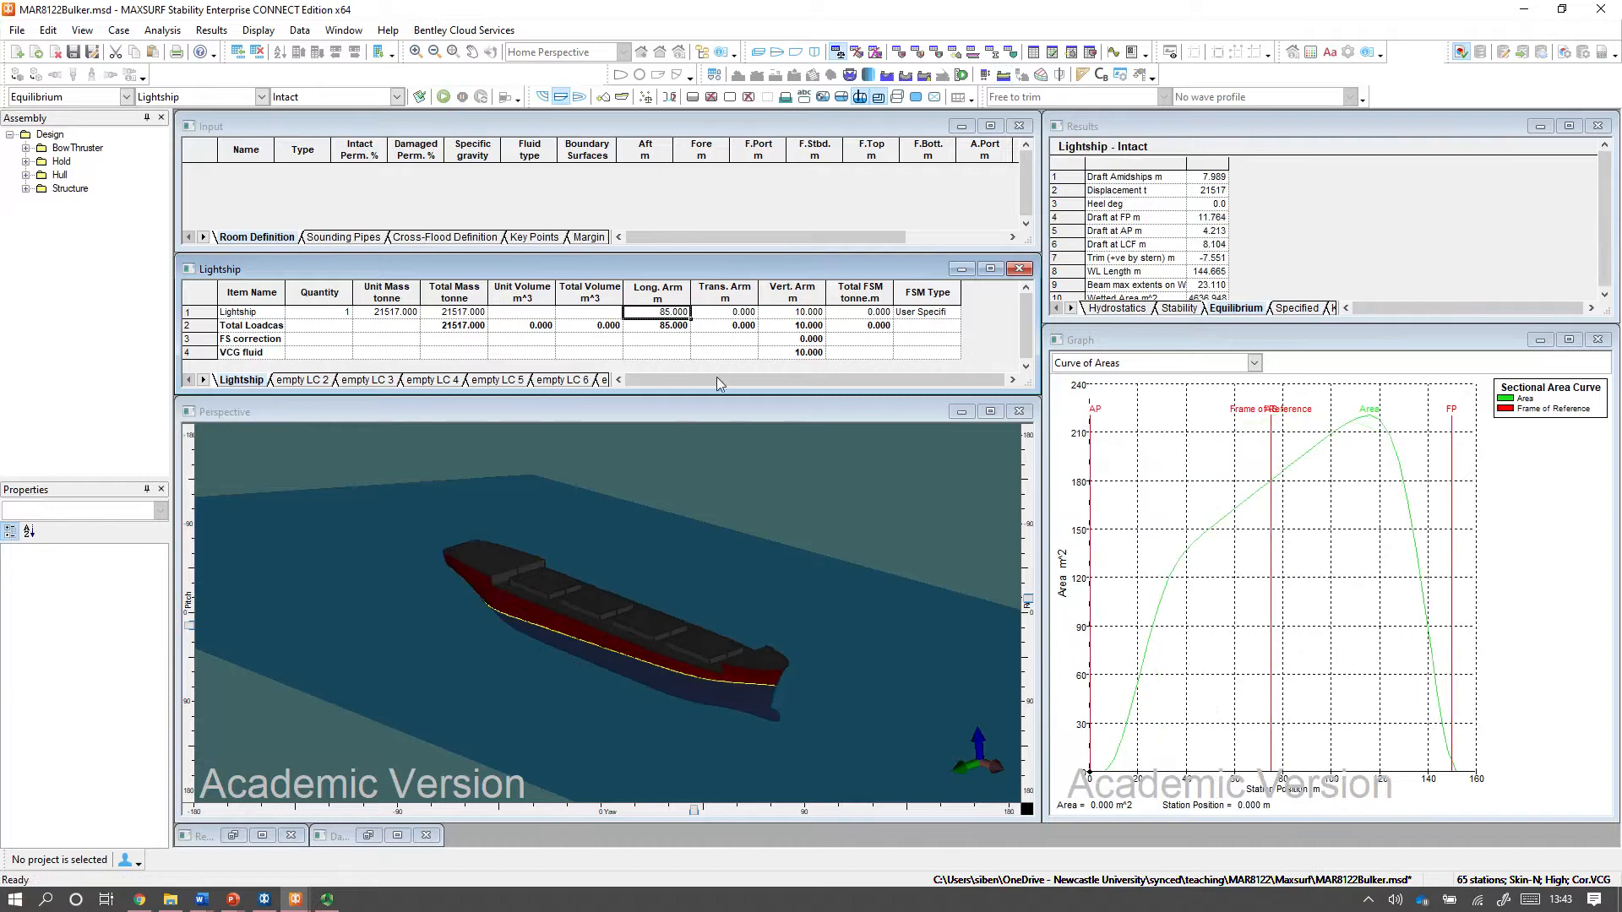
pyautogui.write('7.')
pyautogui.write('00')
pyautogui.press('Return')
pyautogui.click(443, 97)
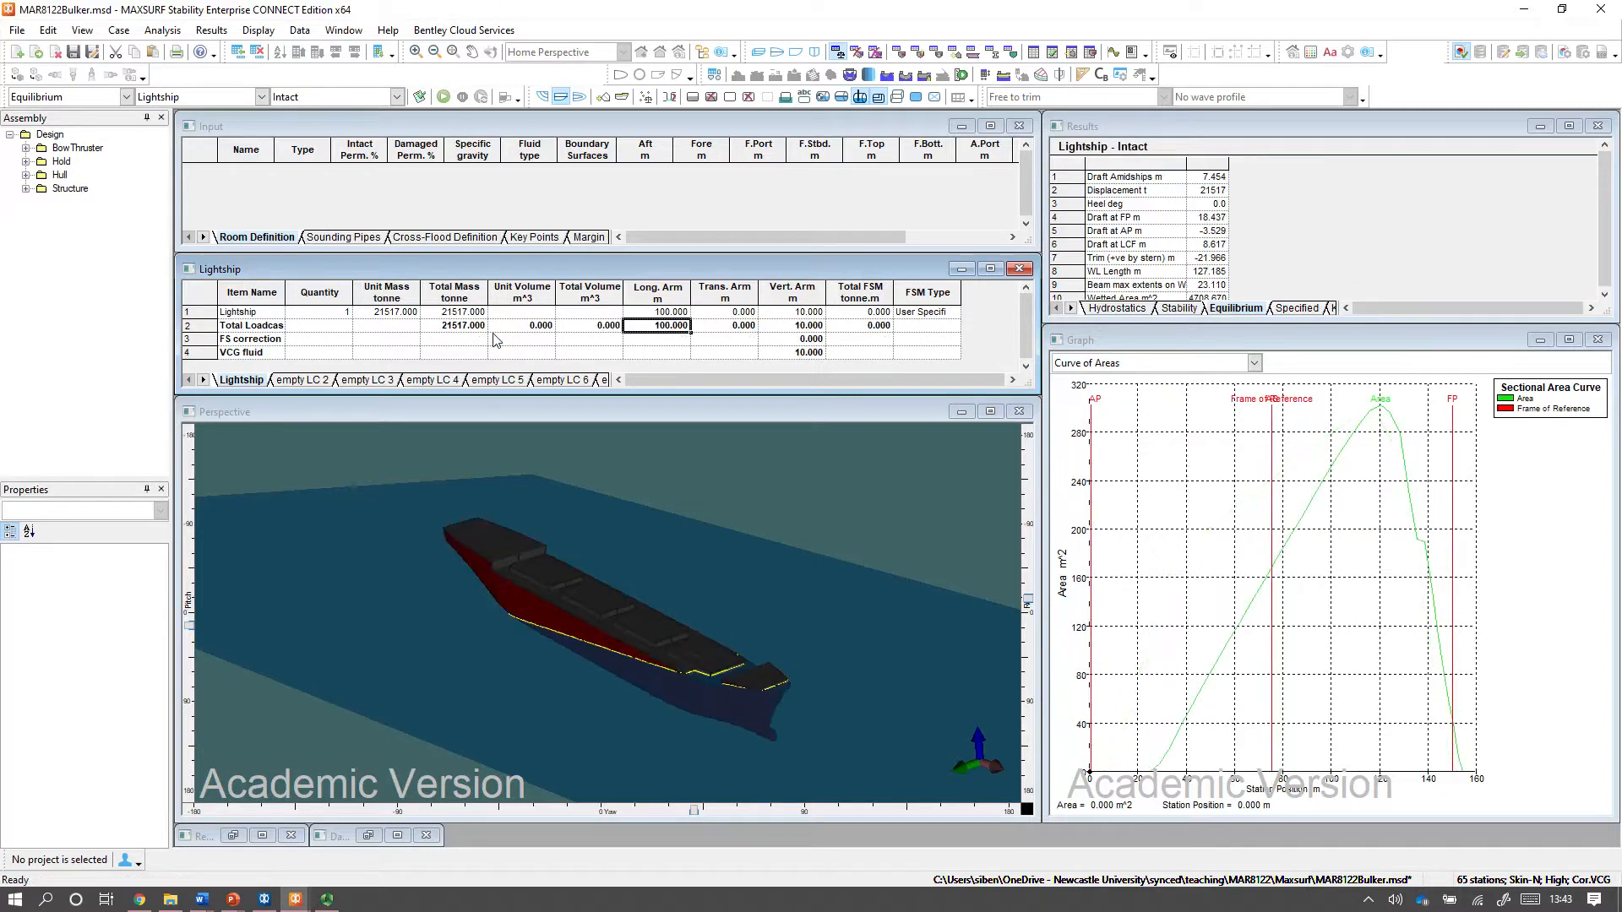
# Look up the LCB at 8 m draft in the hydrostatics results and set the Lightship item's longitudinal arm to 75.926 m.
pyautogui.click(667, 314)
pyautogui.click(1113, 310)
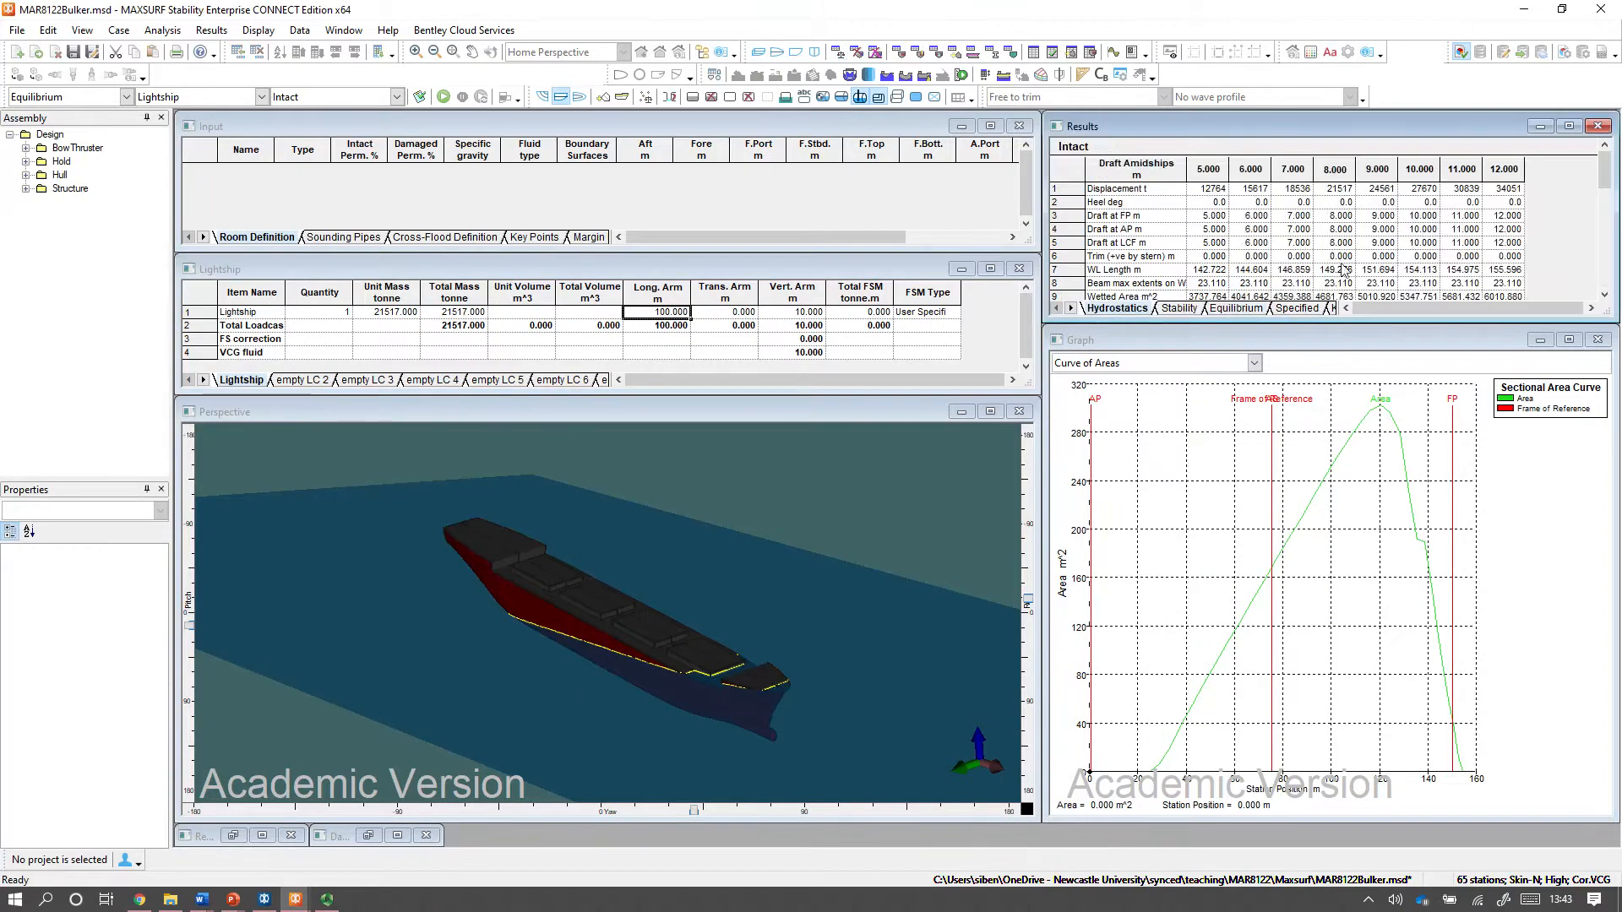
pyautogui.scroll(-3, 1345, 275)
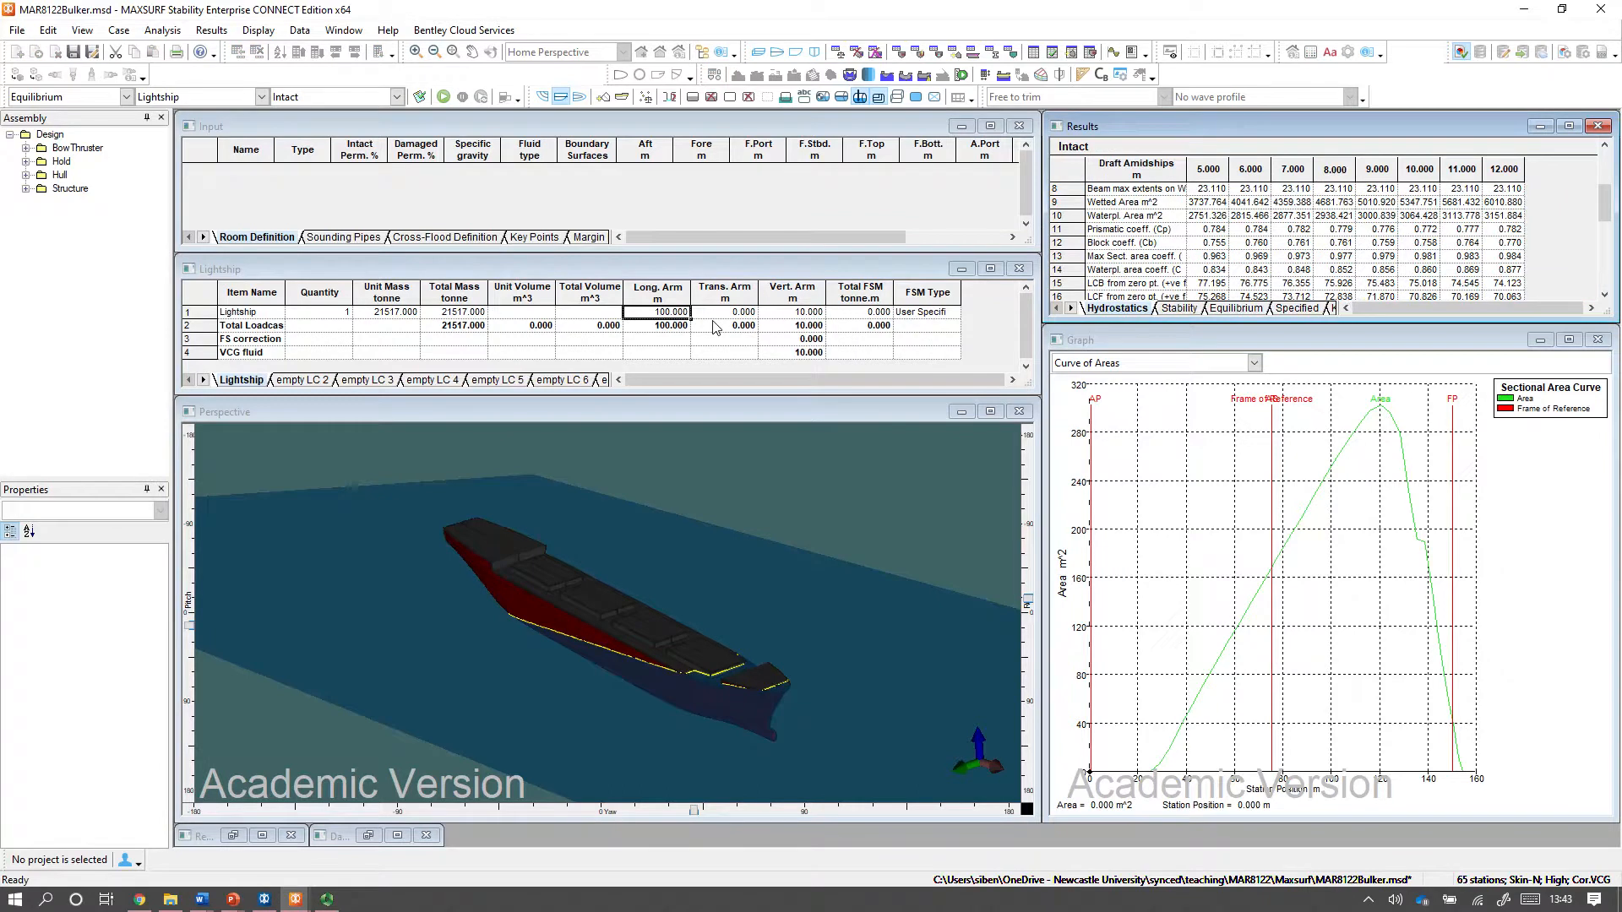
pyautogui.click(683, 323)
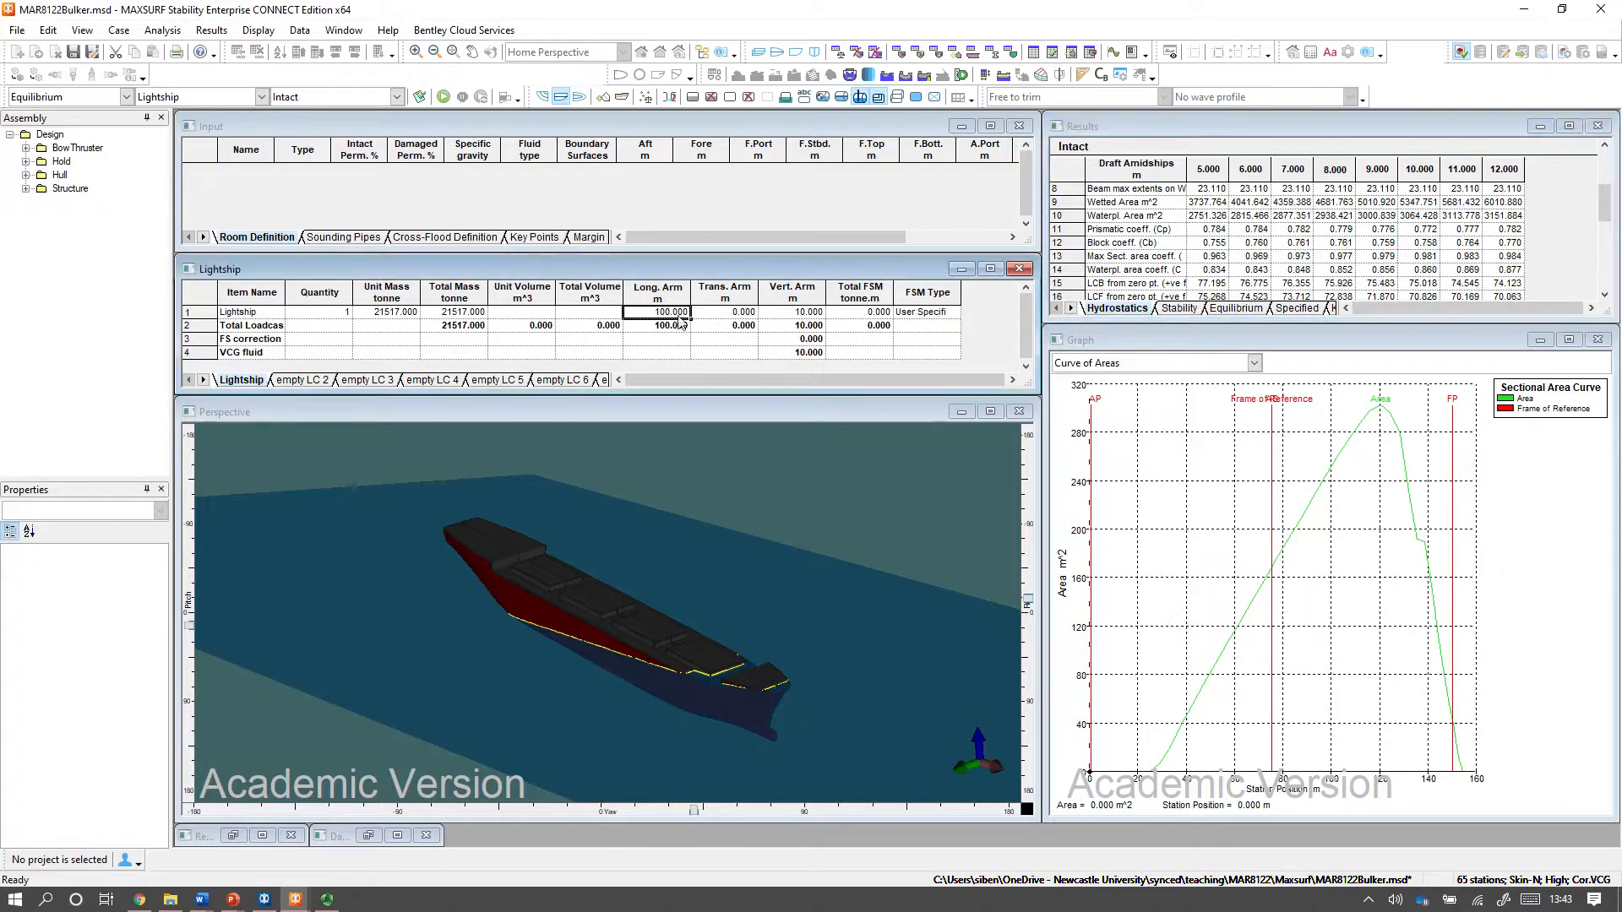
pyautogui.write('75.926')
pyautogui.press('Return')
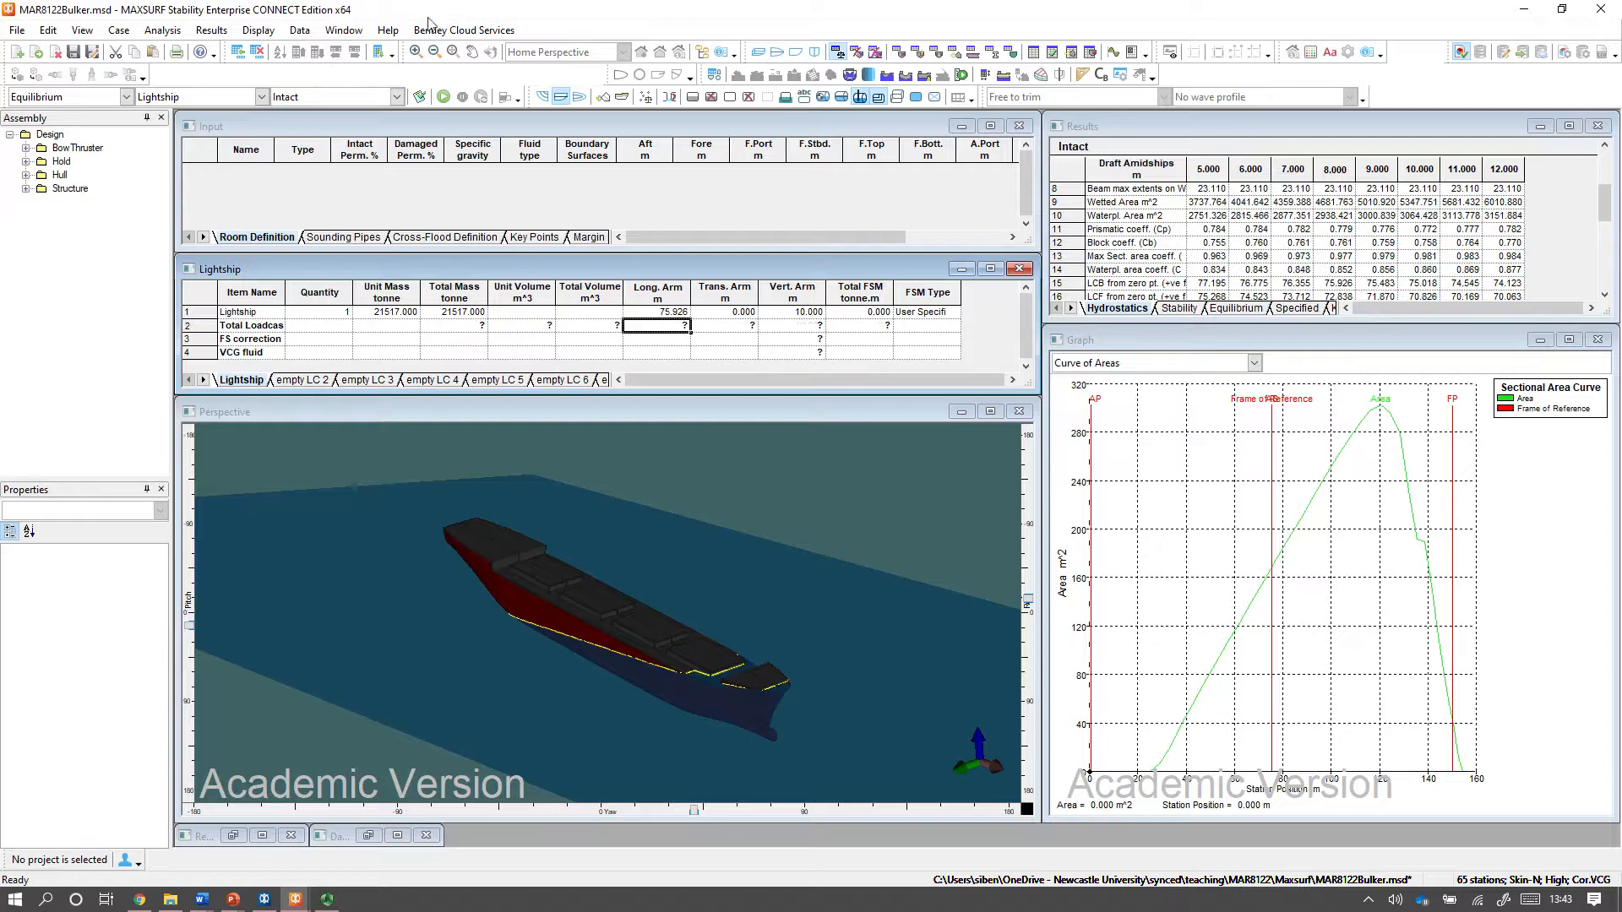
# Rerun the Equilibrium analysis and review its results together with the Curve of Areas graph.
pyautogui.click(444, 97)
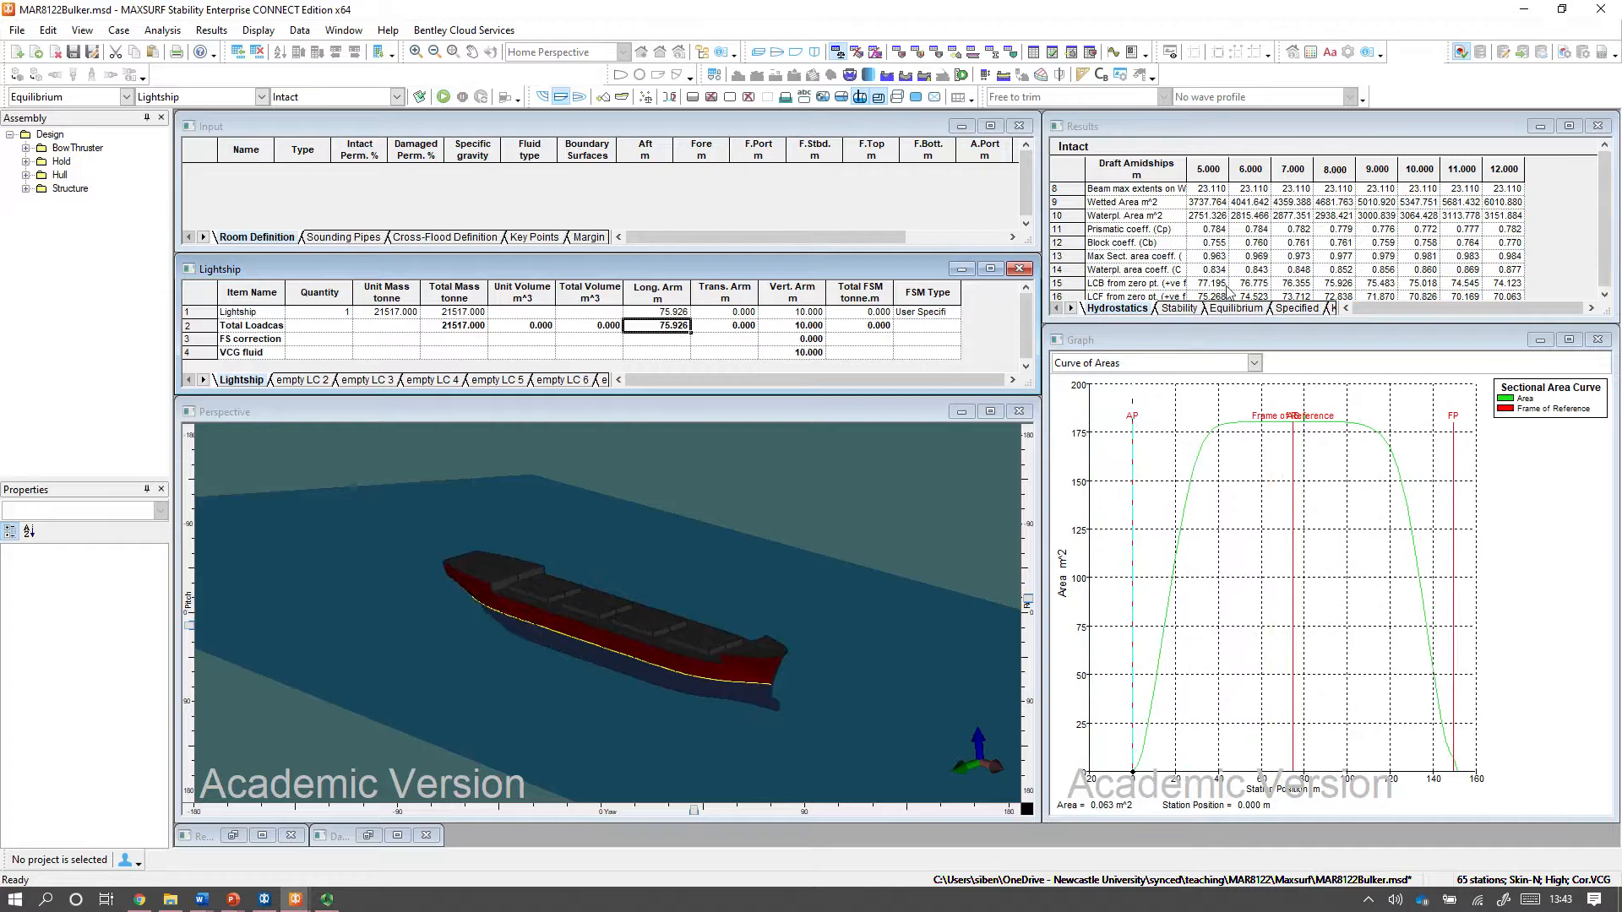
pyautogui.click(1181, 309)
pyautogui.click(1233, 309)
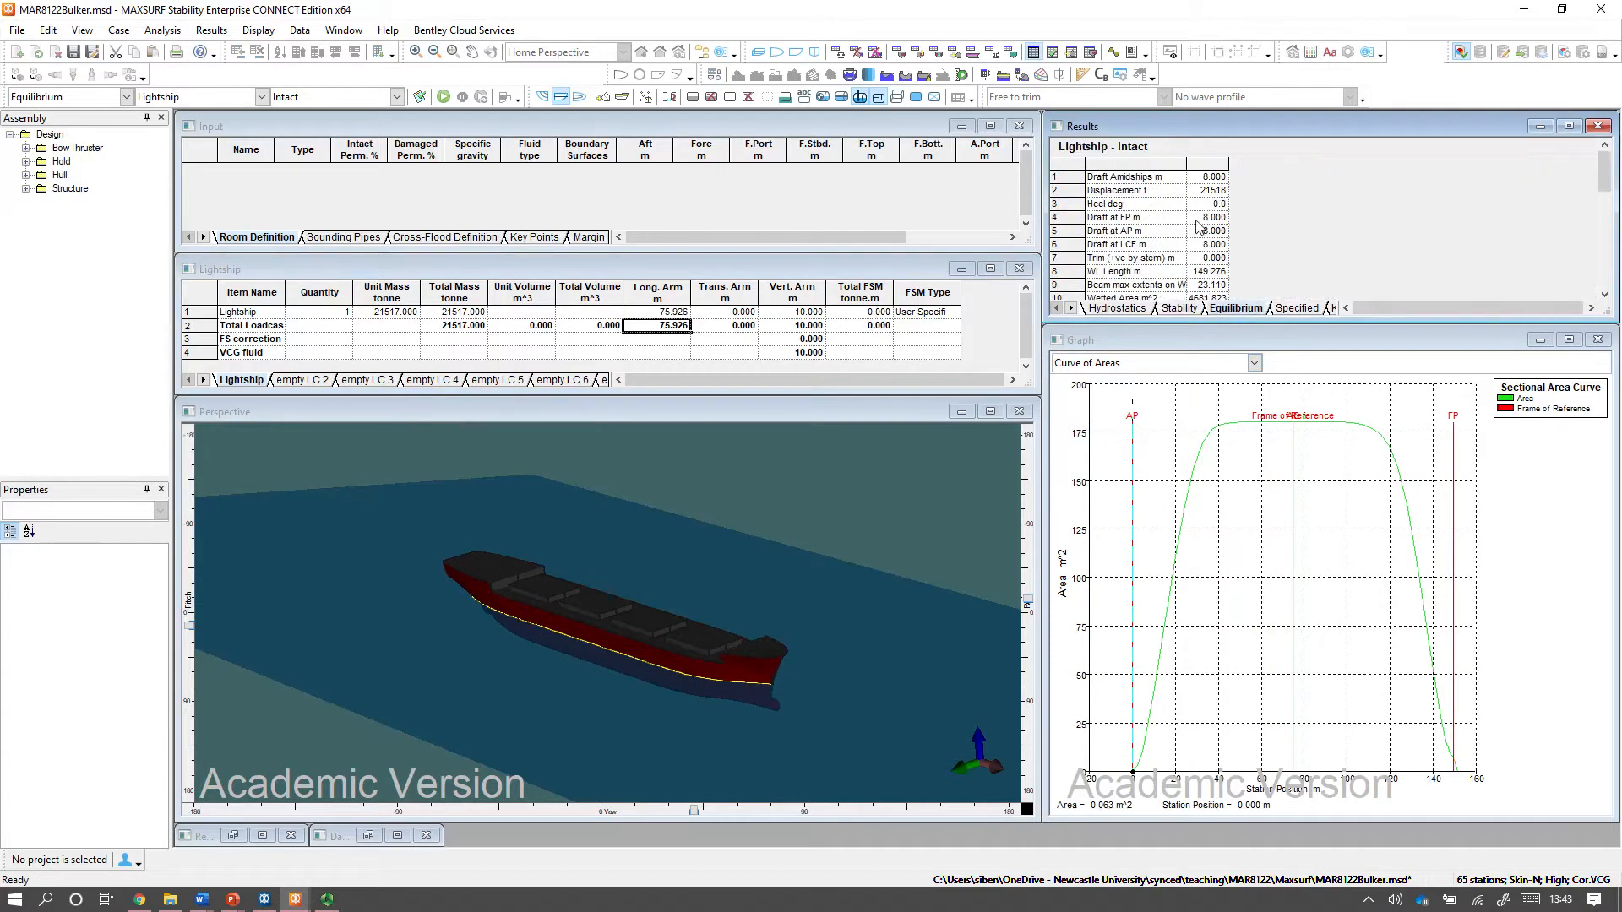
pyautogui.click(1254, 362)
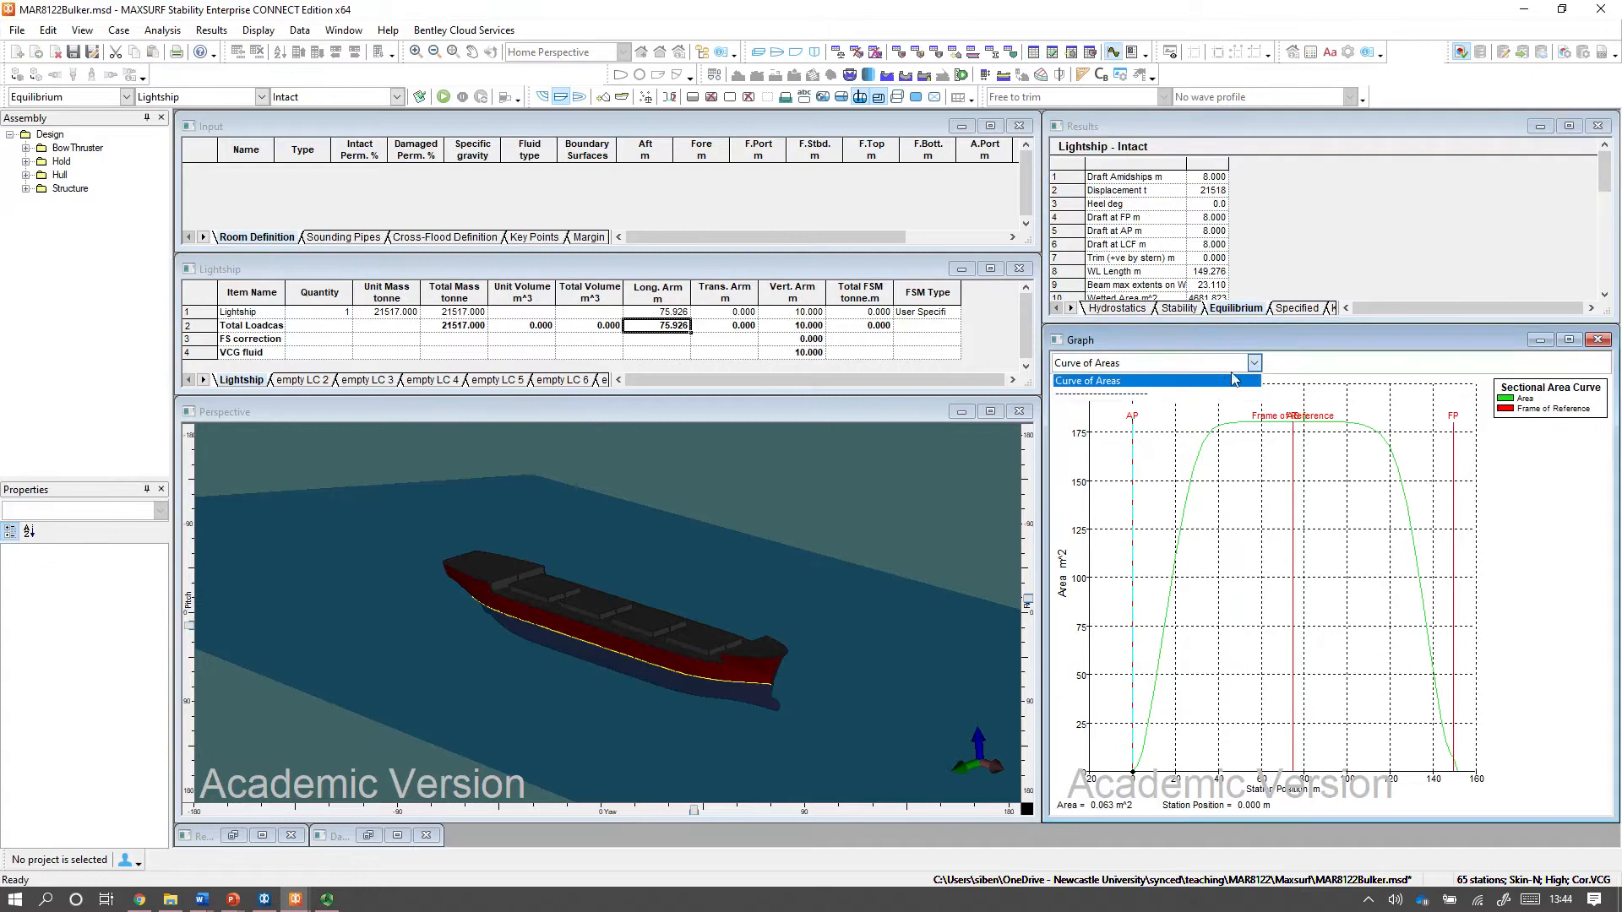
pyautogui.click(1234, 380)
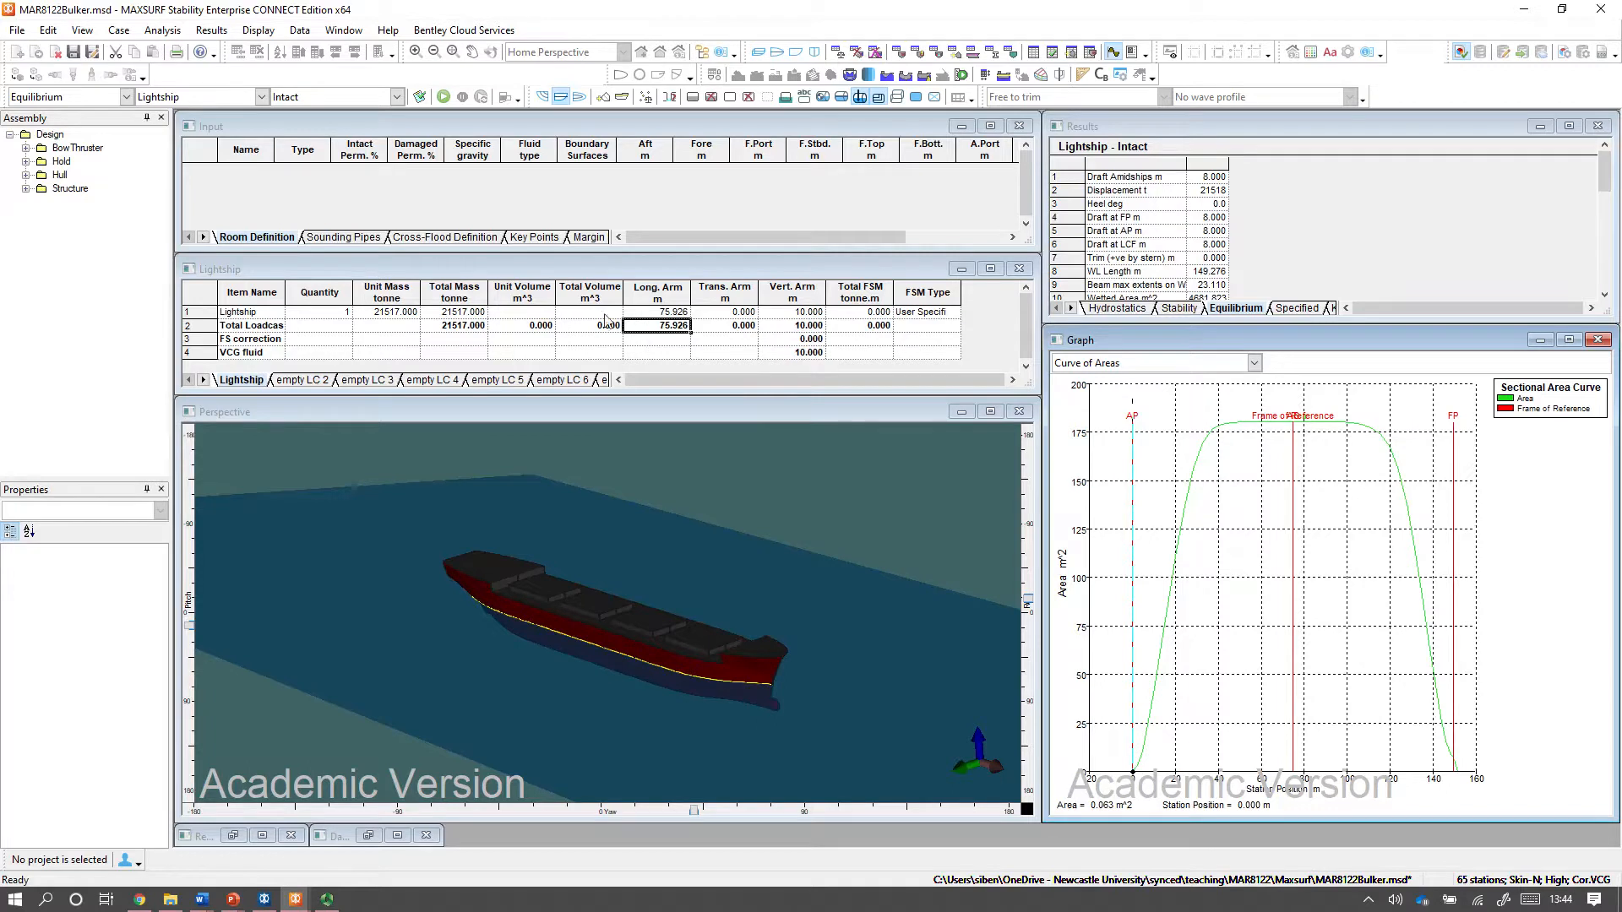
# Run a Large Angle Stability analysis of the Lightship loadcase and inspect the enlarged righting lever (GZ) curve.
pyautogui.click(125, 99)
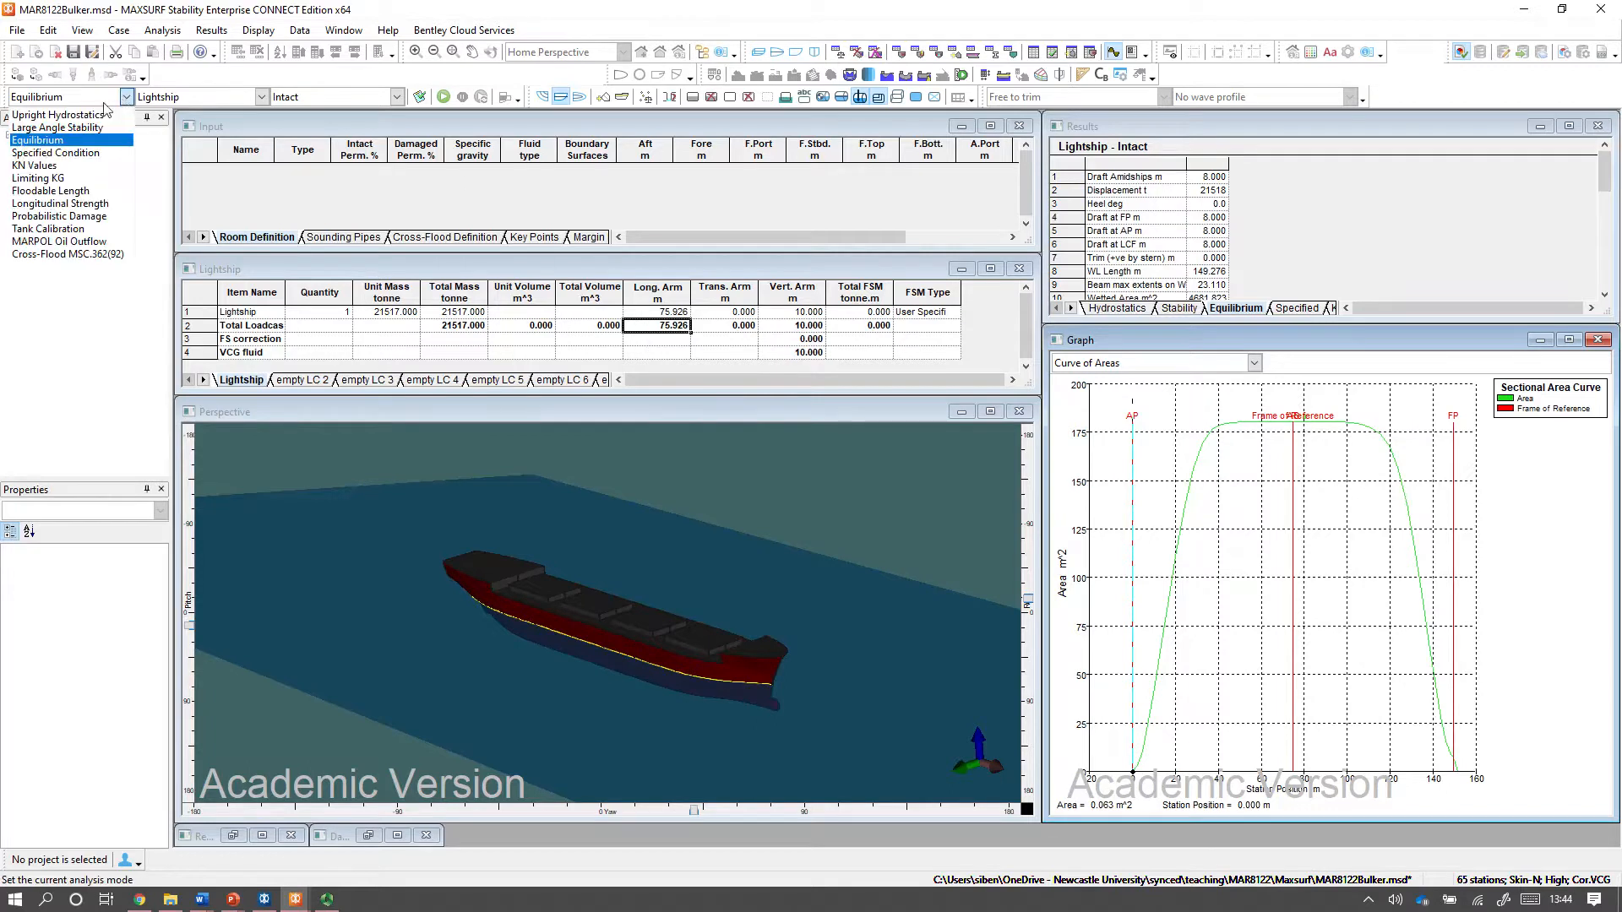
pyautogui.click(84, 128)
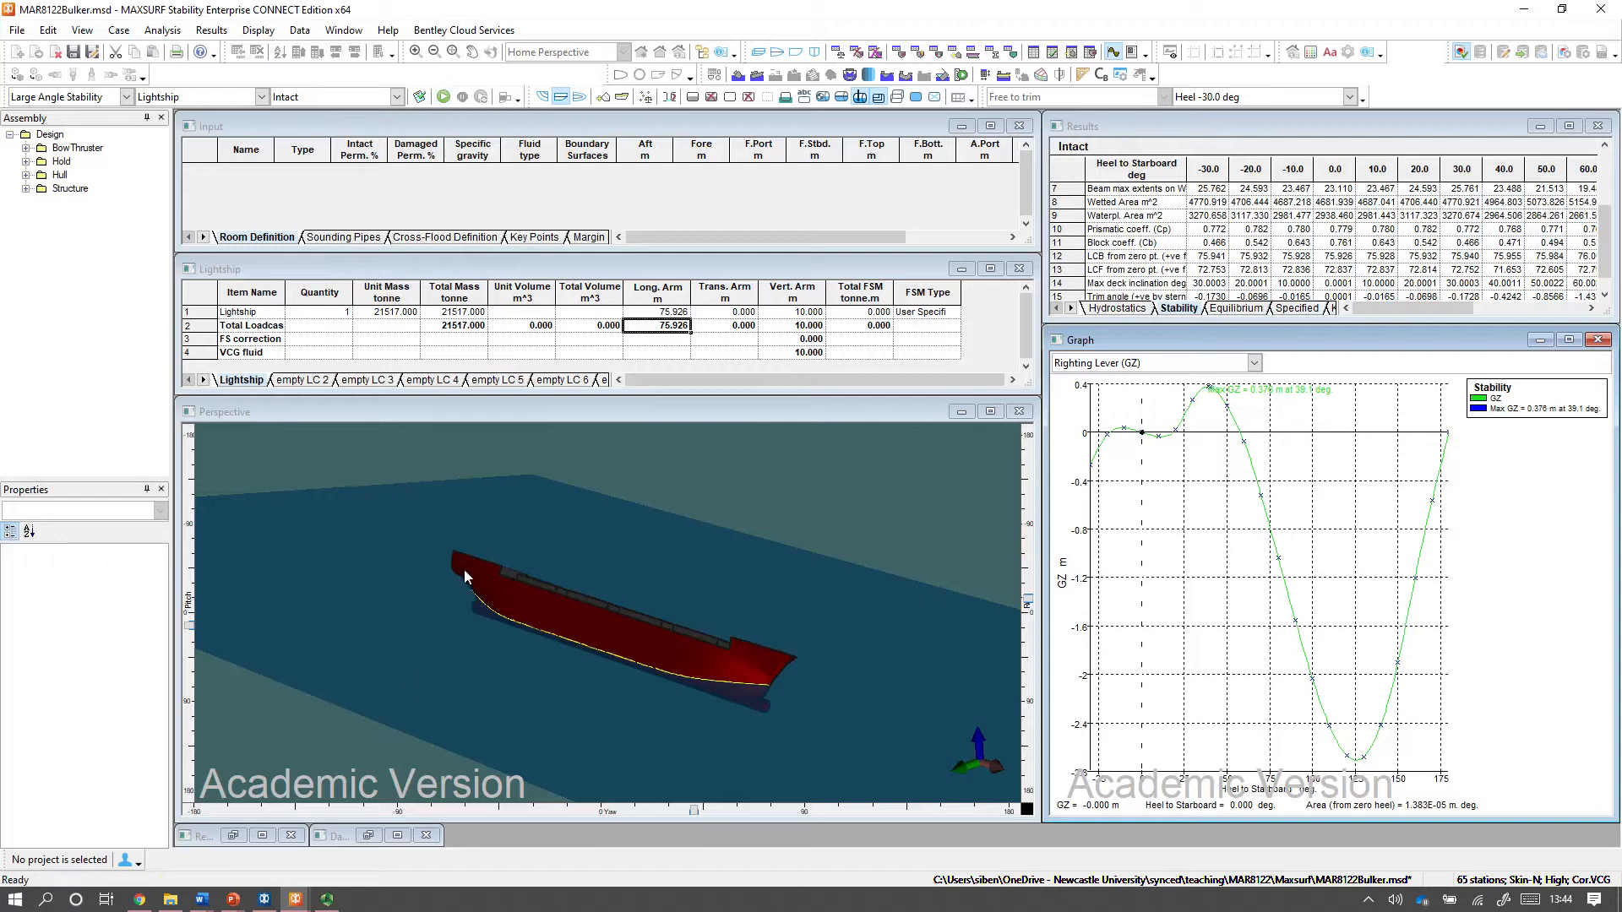
pyautogui.click(444, 98)
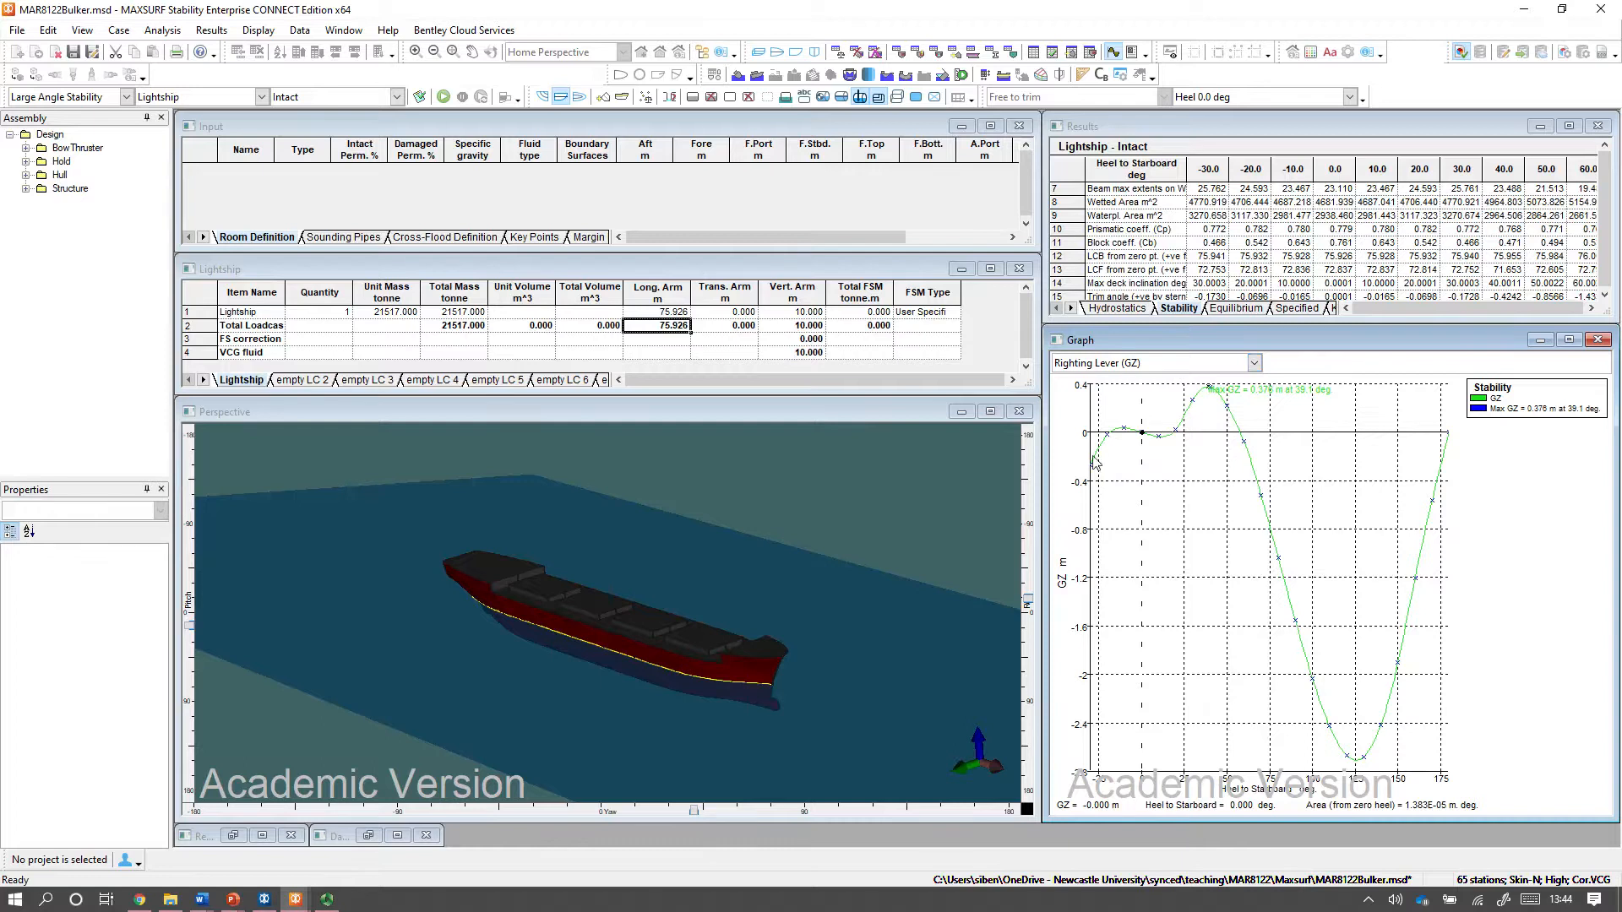
pyautogui.doubleClick(1360, 338)
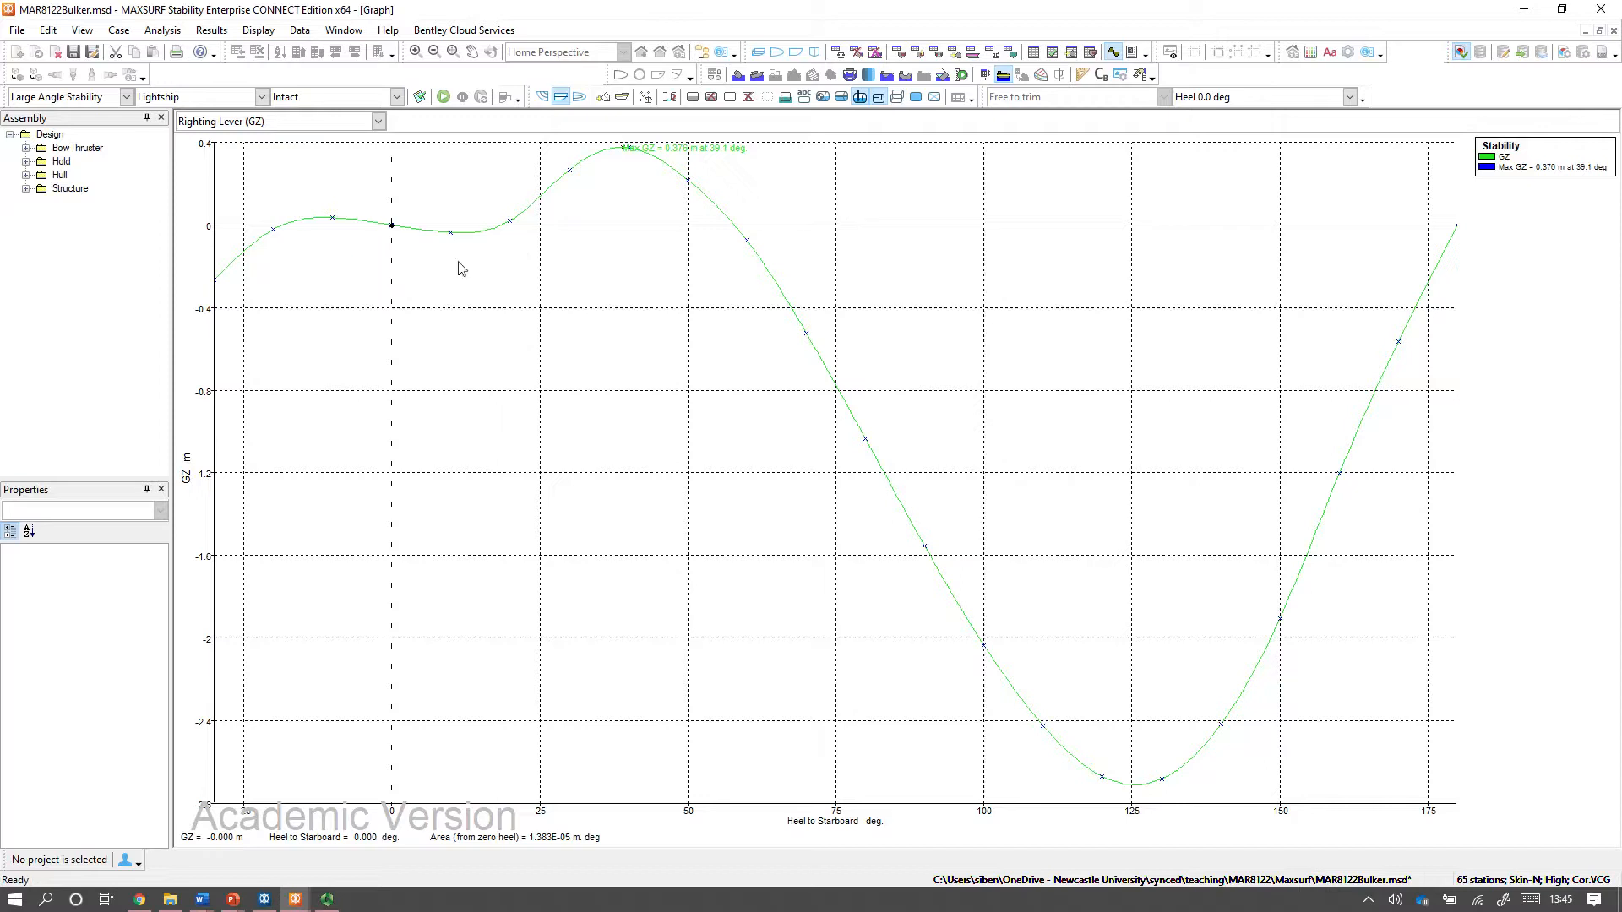
pyautogui.click(1600, 31)
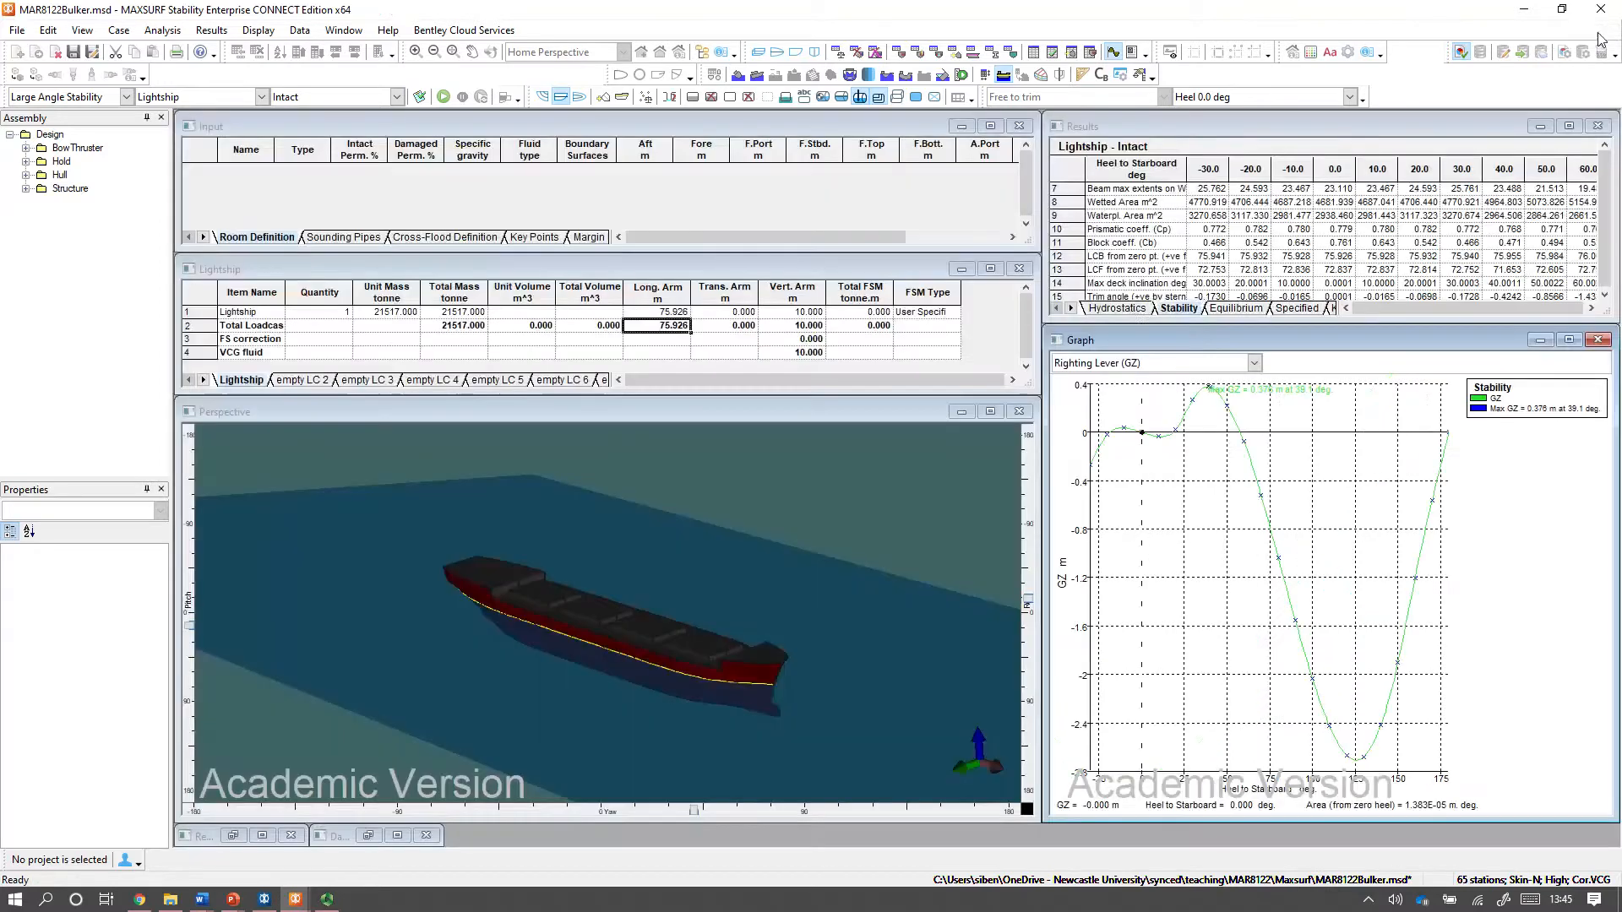
# Check the corrected GMt in the equilibrium results and the GZ values across heel angles in the stability results.
pyautogui.click(1236, 309)
pyautogui.scroll(-5, 1211, 210)
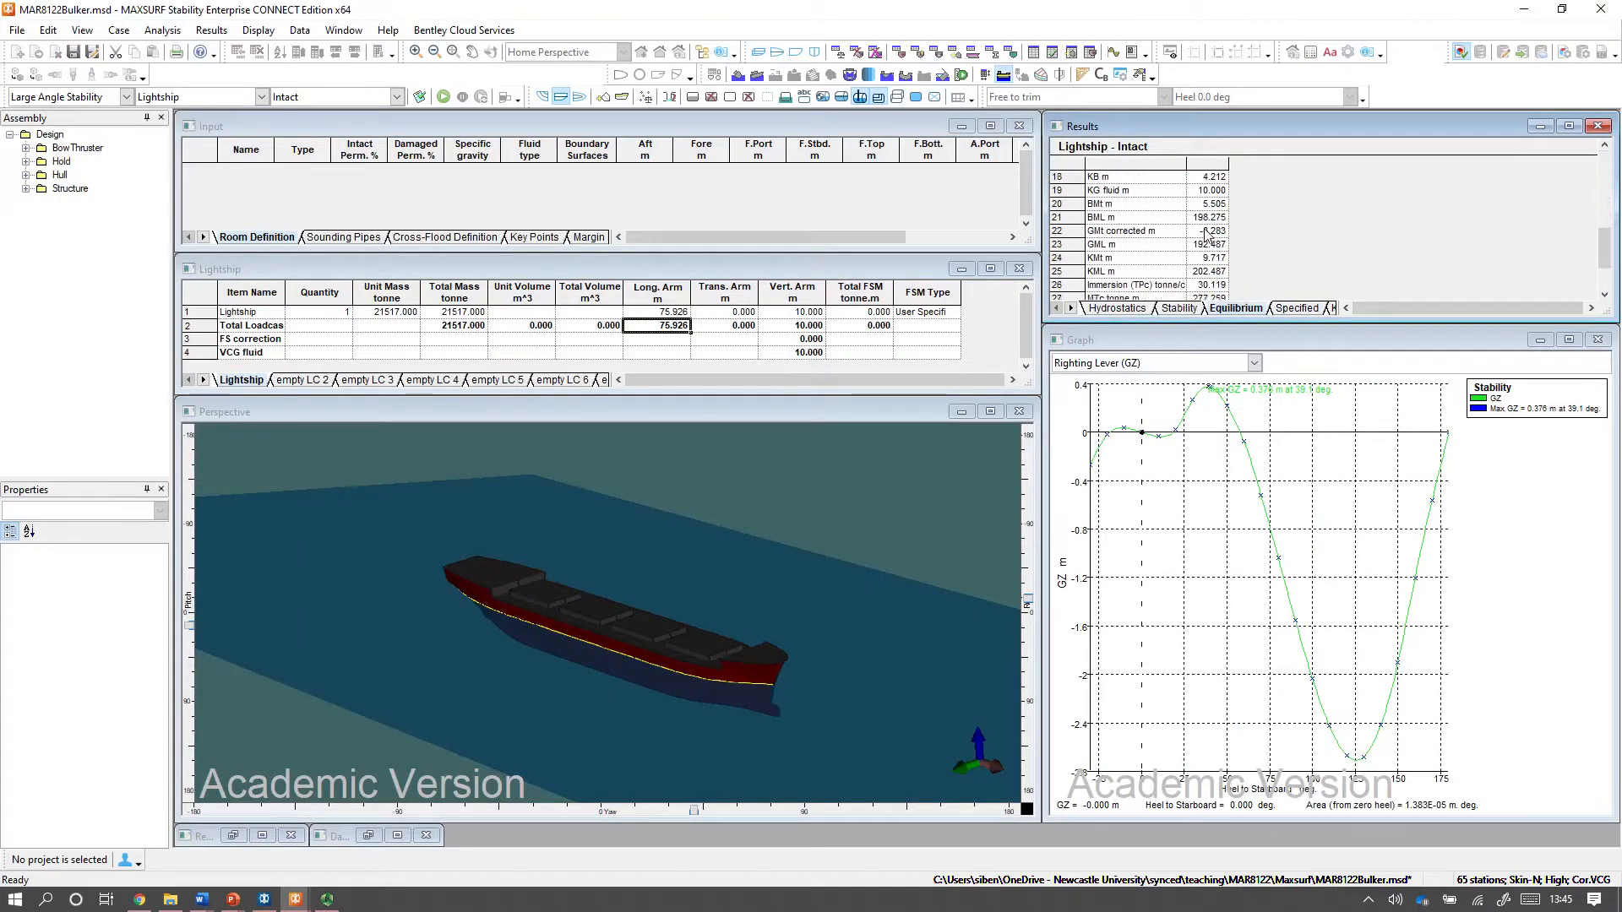
pyautogui.click(1103, 233)
pyautogui.click(1214, 232)
pyautogui.click(1187, 310)
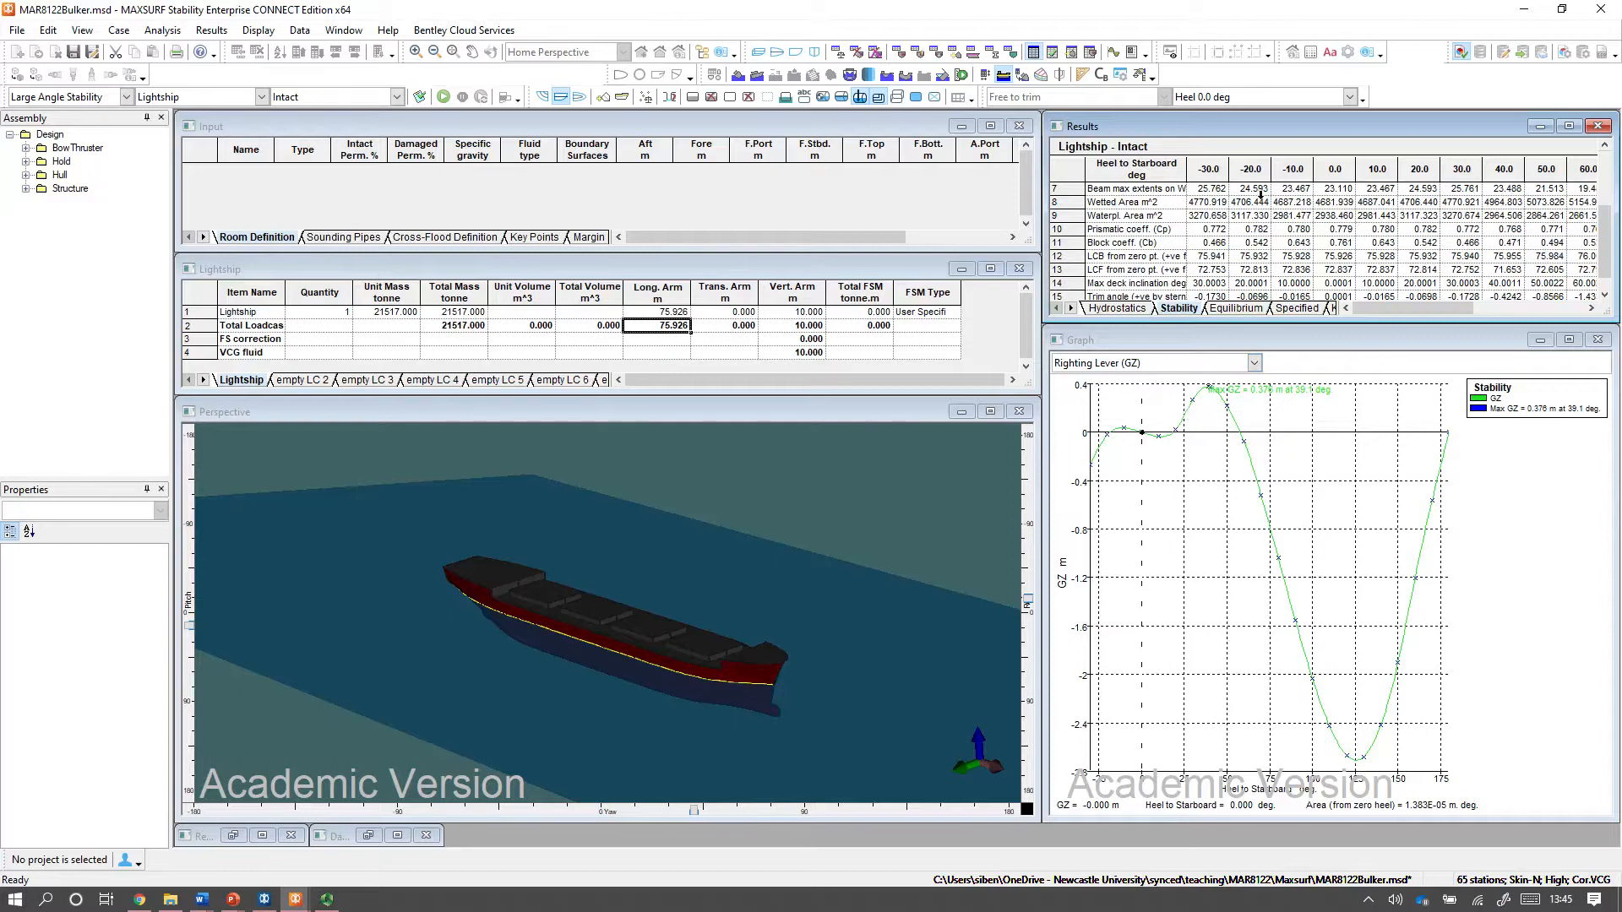
pyautogui.scroll(2, 1229, 245)
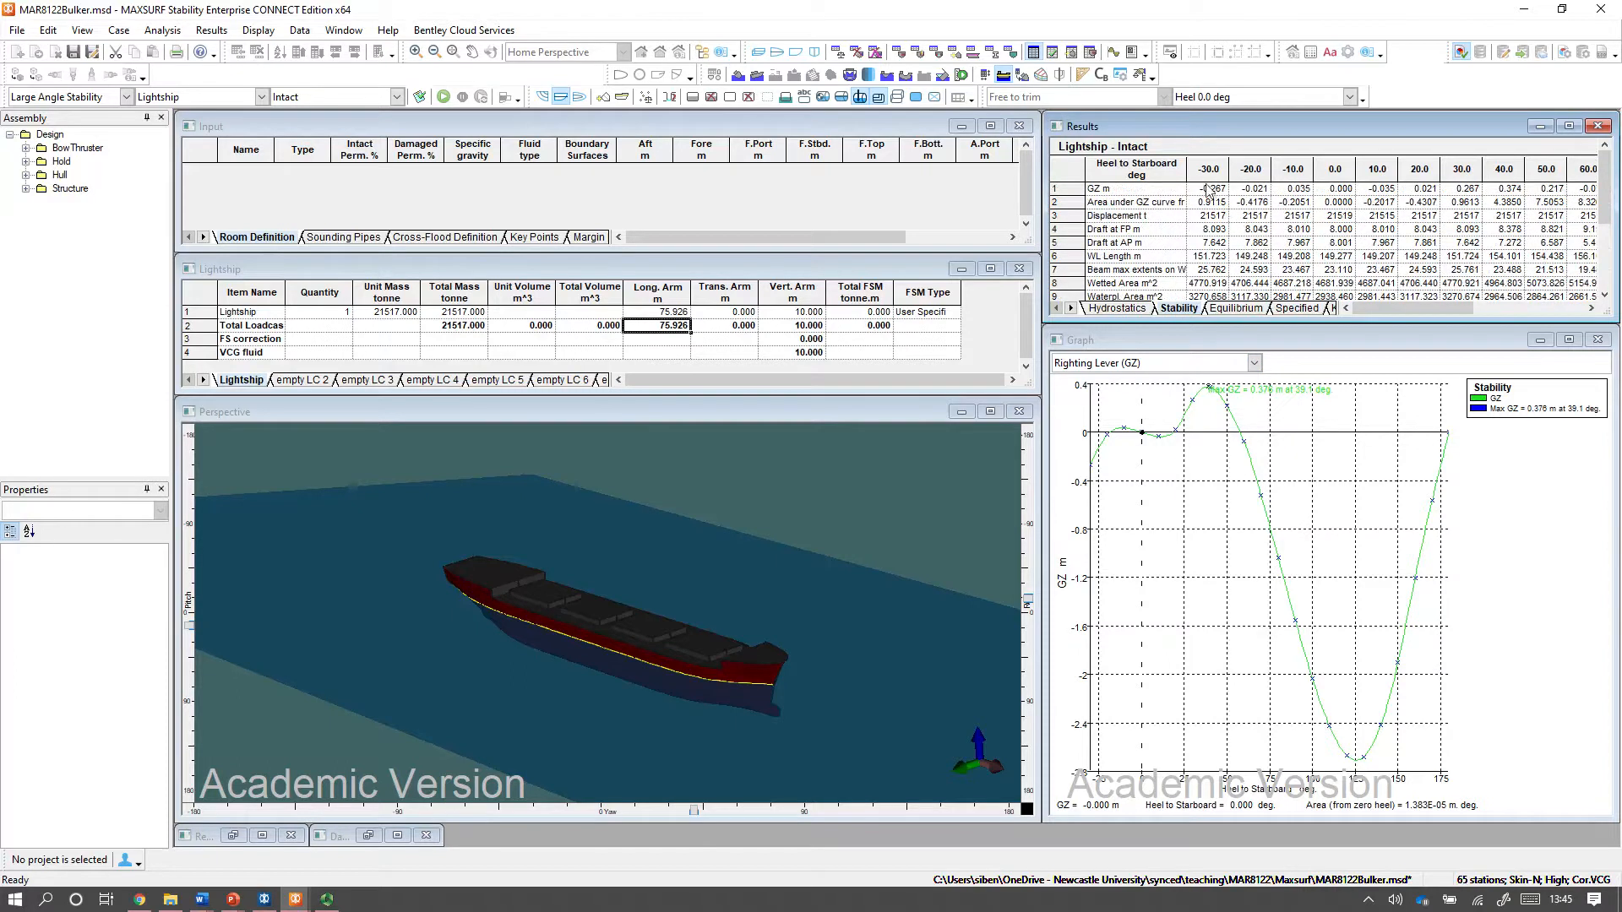
pyautogui.moveTo(1217, 193); pyautogui.dragTo(1576, 194)
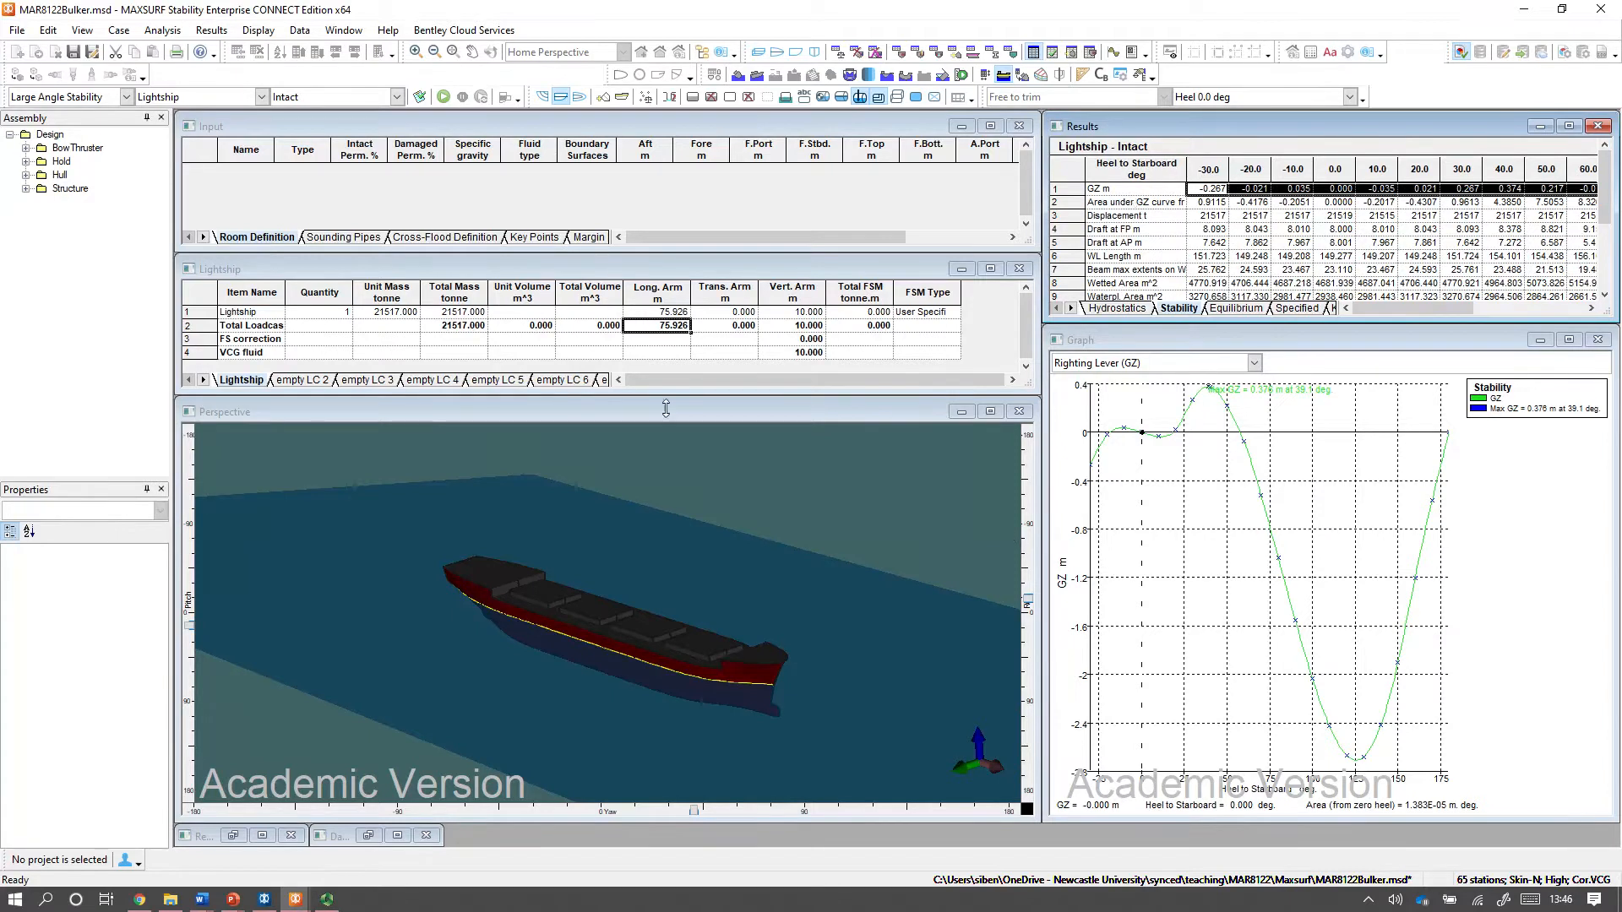
# Set the Lightship item's vertical arm to 9 m and rerun the Large Angle Stability analysis.
pyautogui.click(795, 314)
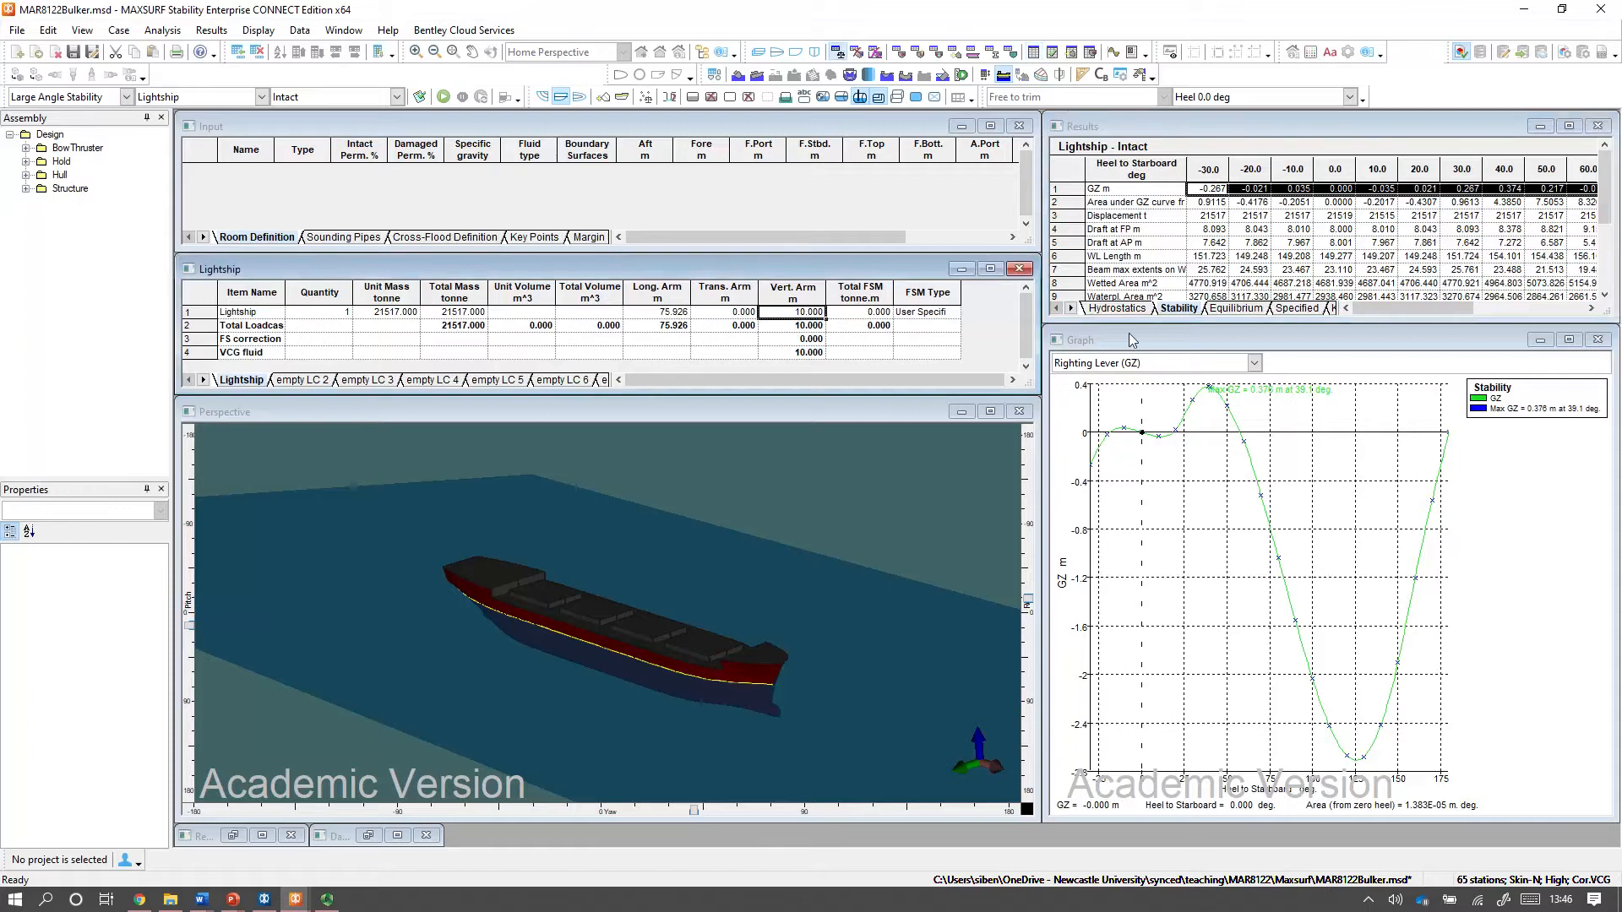
pyautogui.write('9')
pyautogui.press('Return')
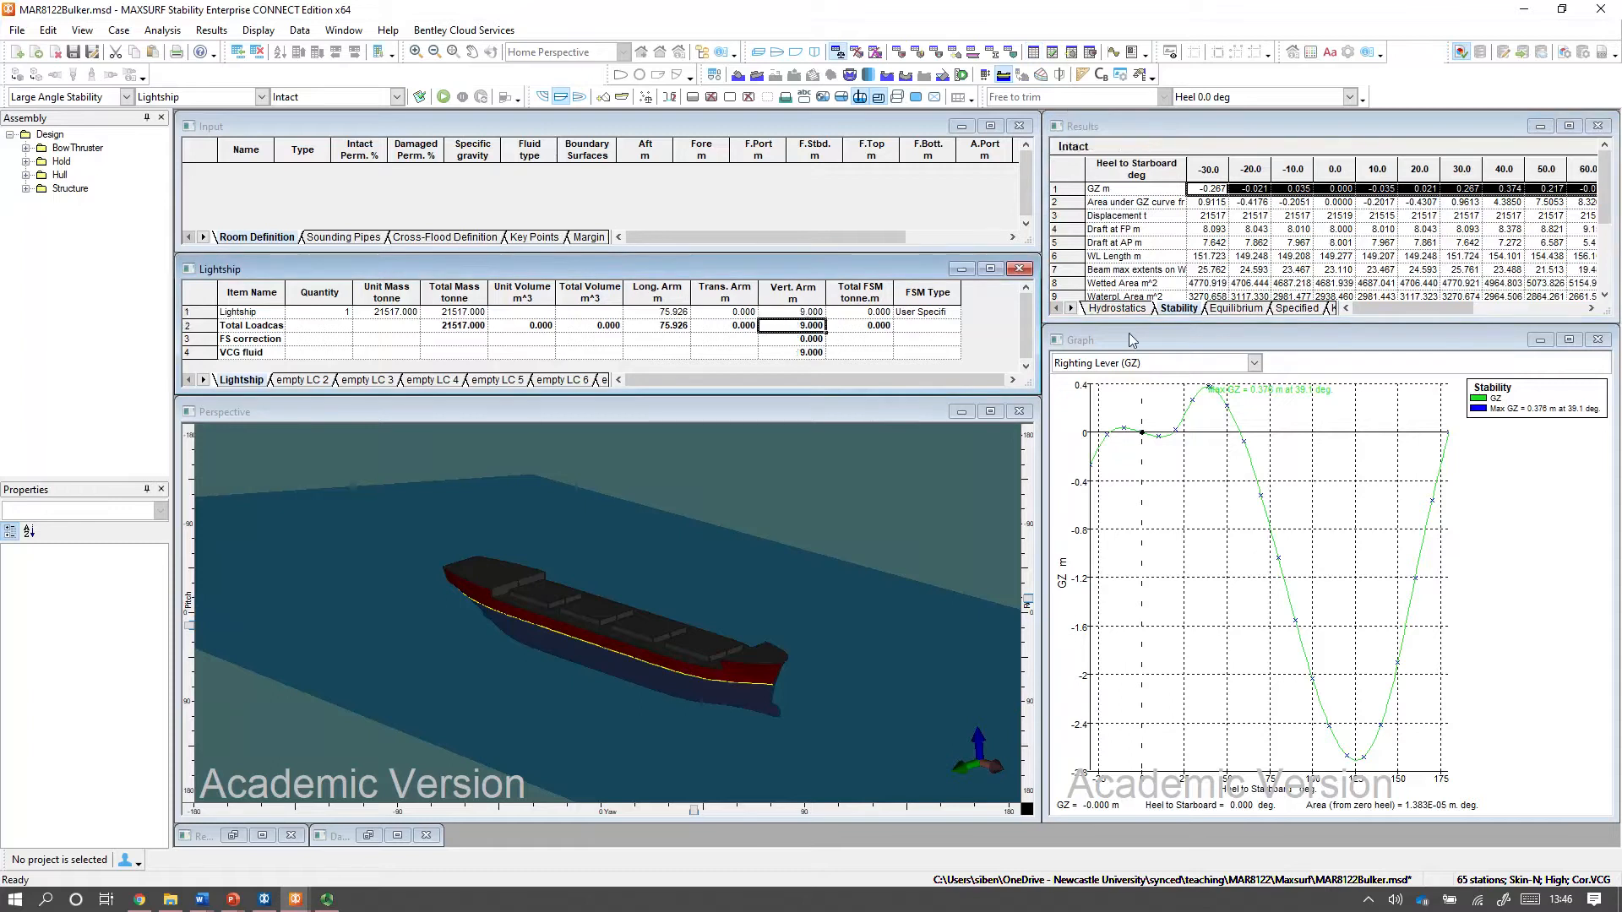
pyautogui.click(444, 97)
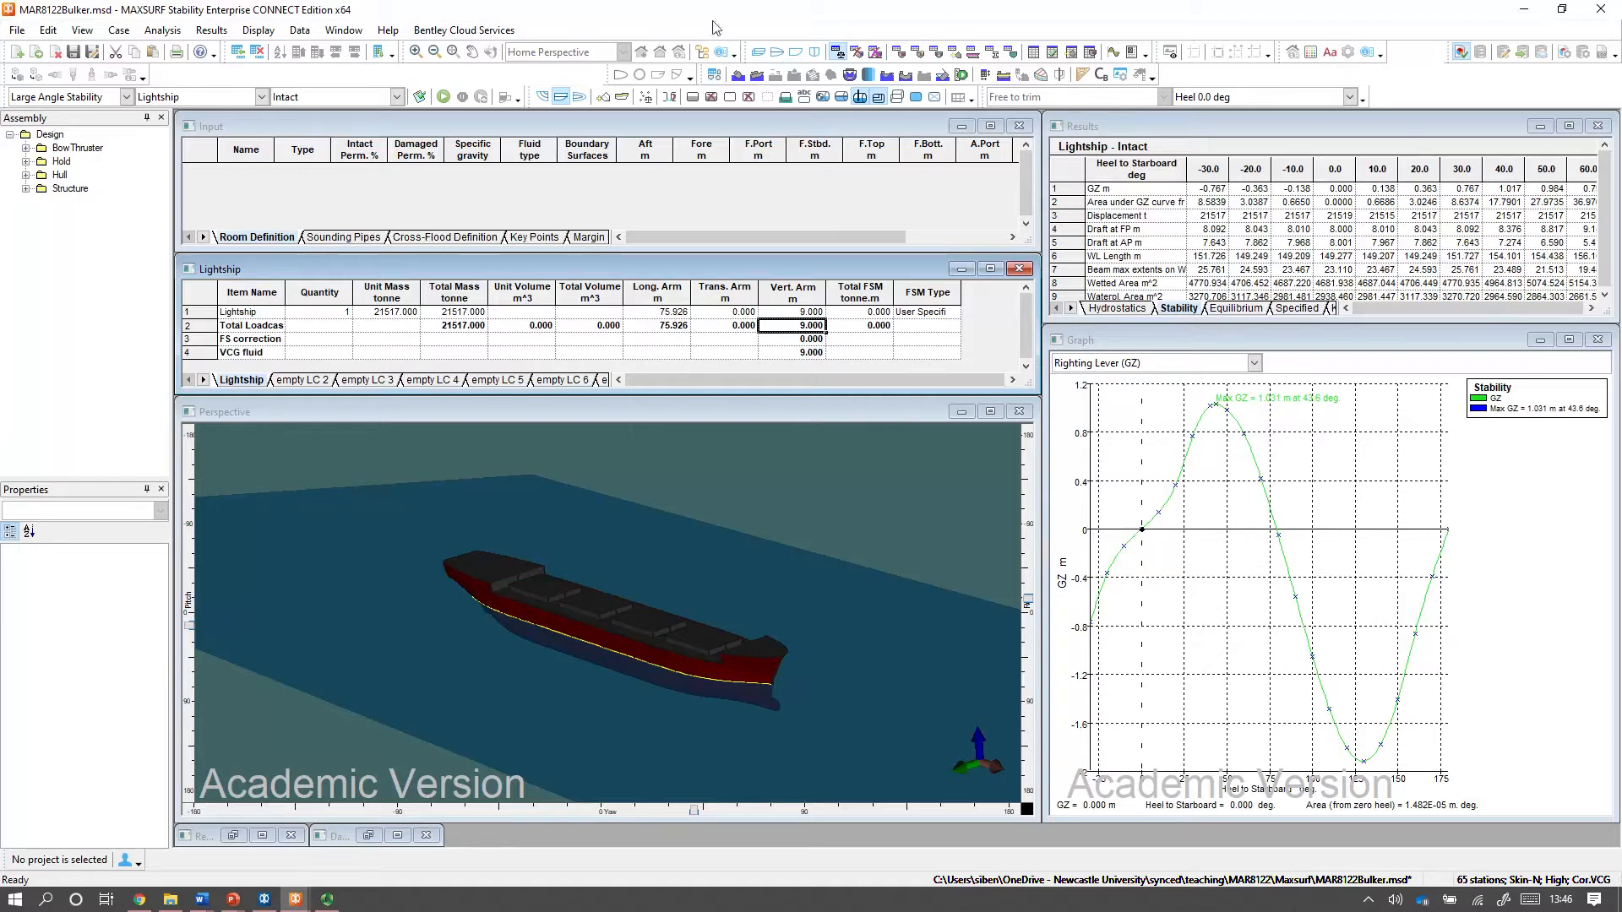
# Enable all Regulation 27 - Intact stability criteria under MARPOL 1Jan2007 MEPC.117(52) and recalculate.
pyautogui.click(162, 31)
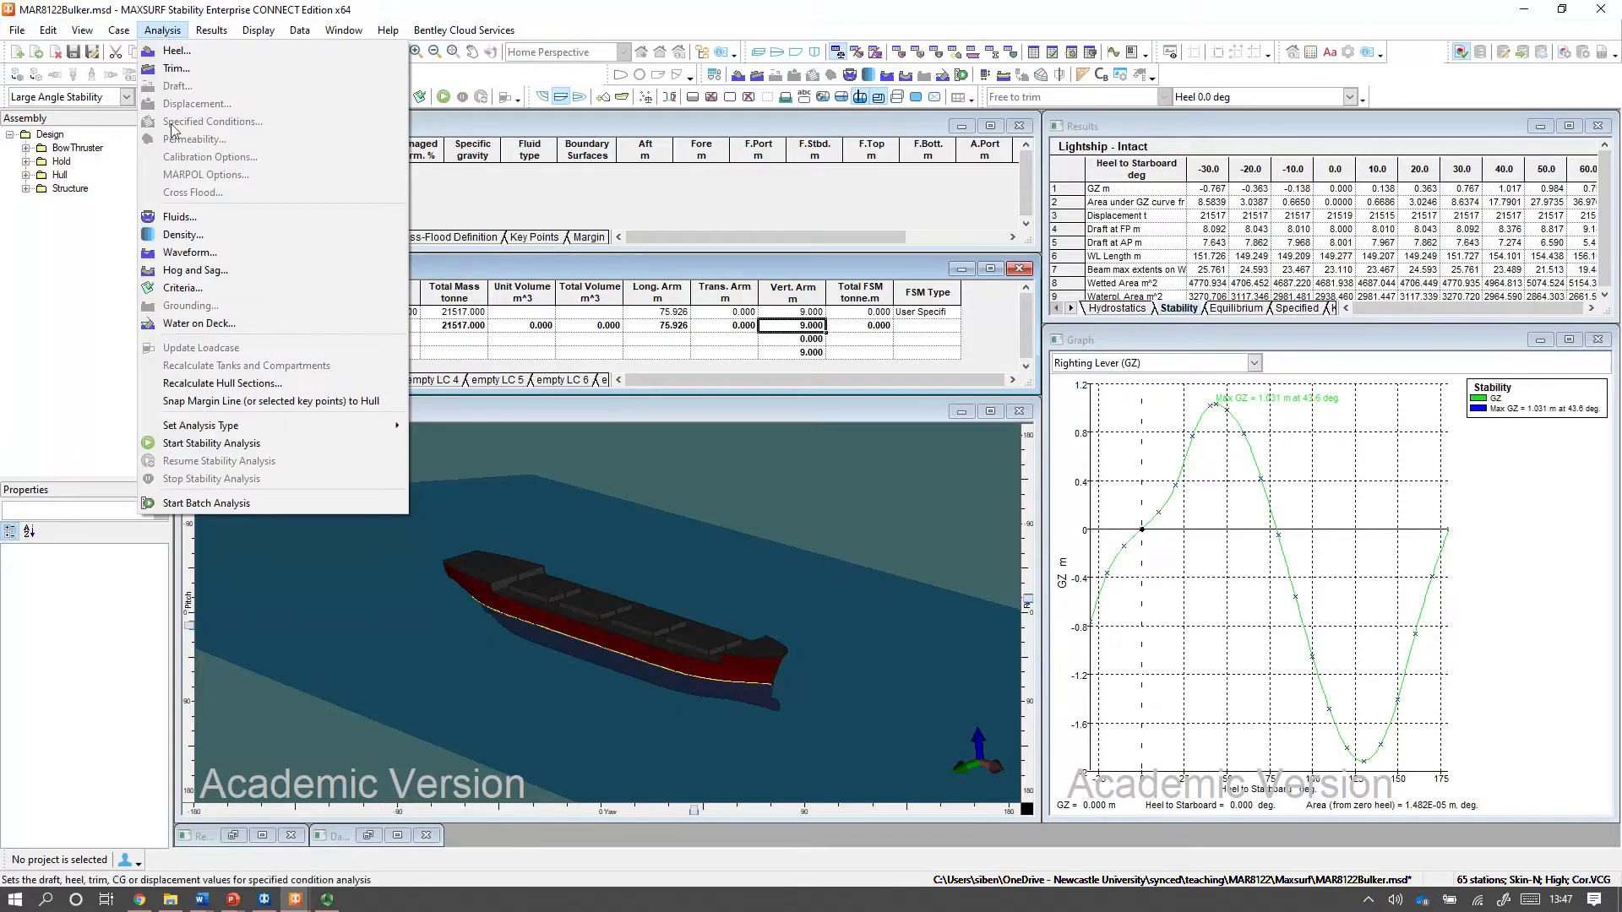
pyautogui.click(183, 289)
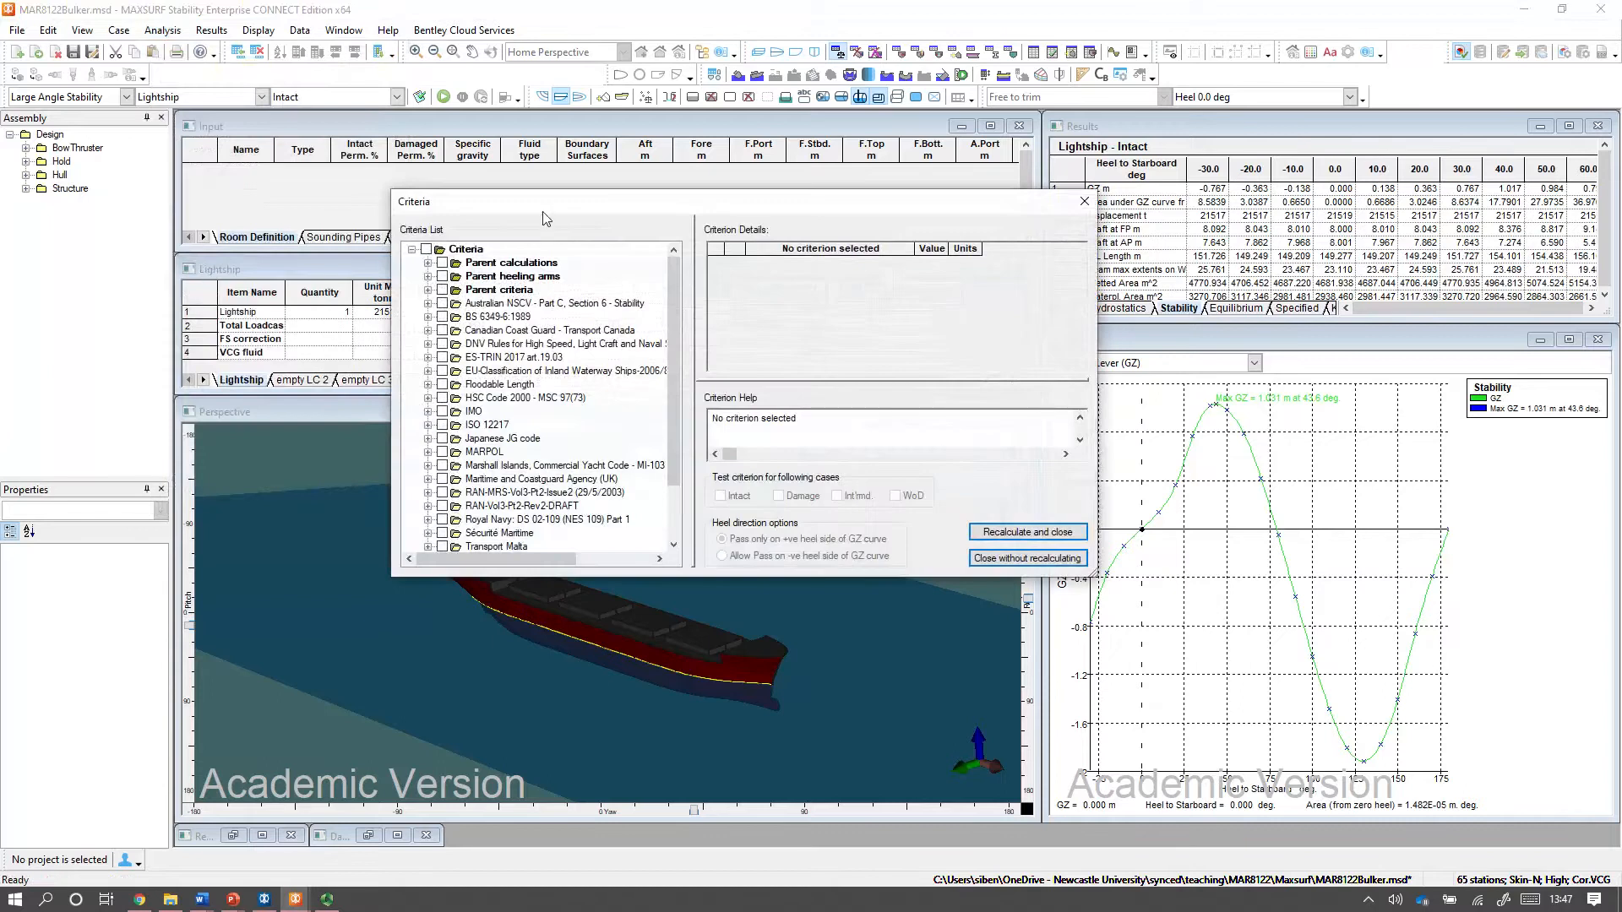
pyautogui.moveTo(551, 204); pyautogui.dragTo(646, 130)
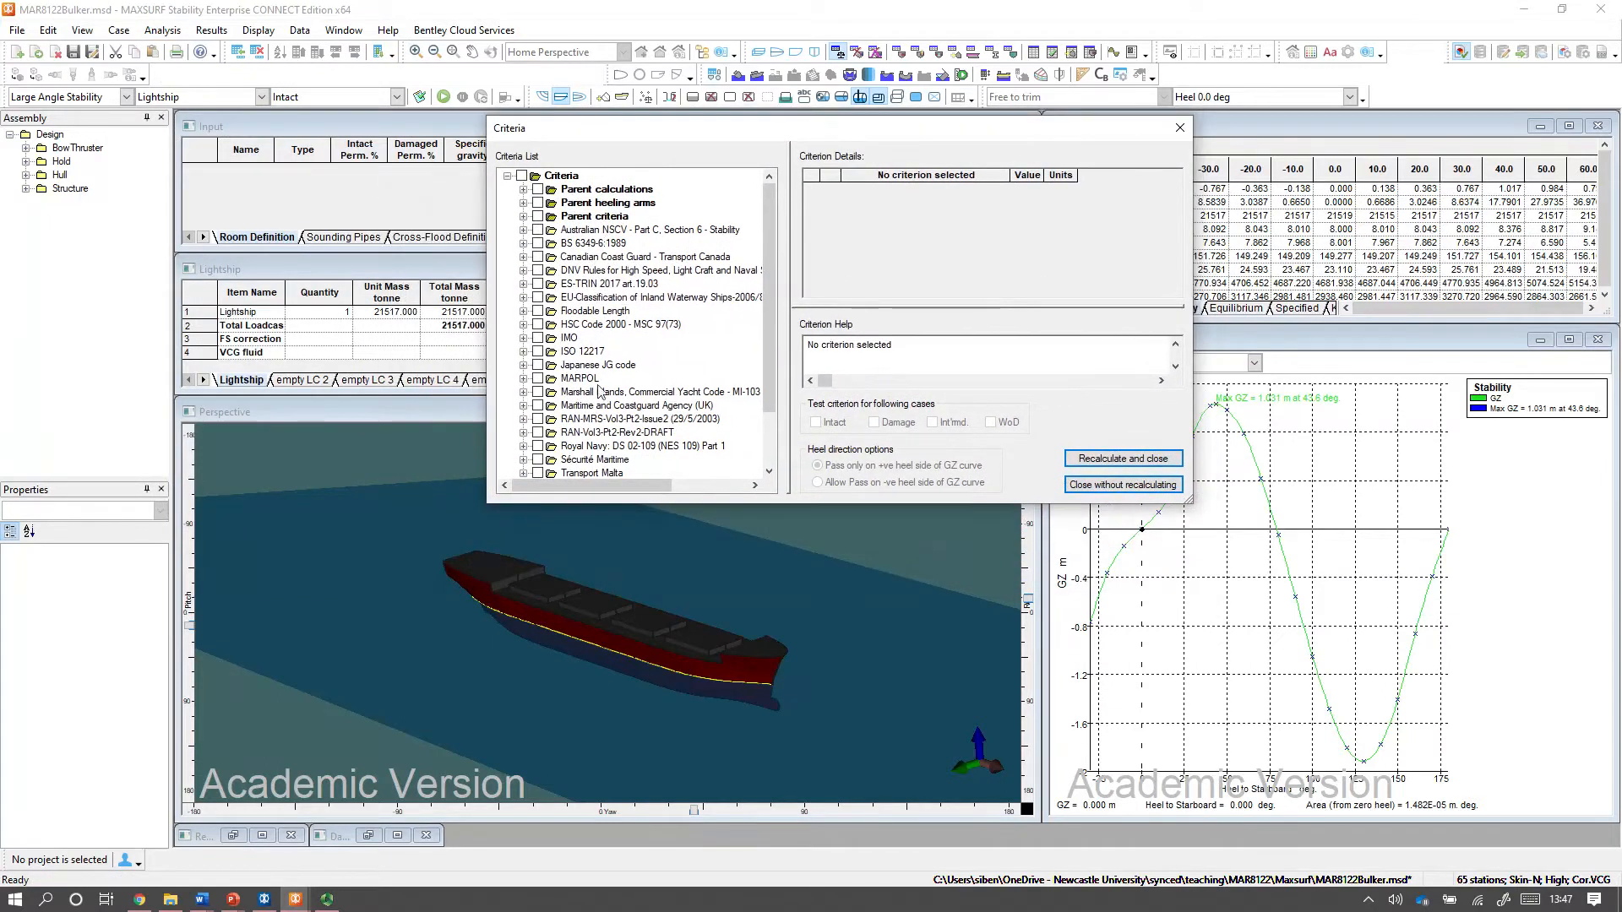
pyautogui.moveTo(770, 245)
pyautogui.mouseDown()
pyautogui.moveTo(767, 342)
pyautogui.moveTo(779, 221)
pyautogui.mouseUp()
pyautogui.moveTo(770, 218)
pyautogui.mouseDown()
pyautogui.moveTo(772, 277)
pyautogui.moveTo(771, 191)
pyautogui.mouseUp()
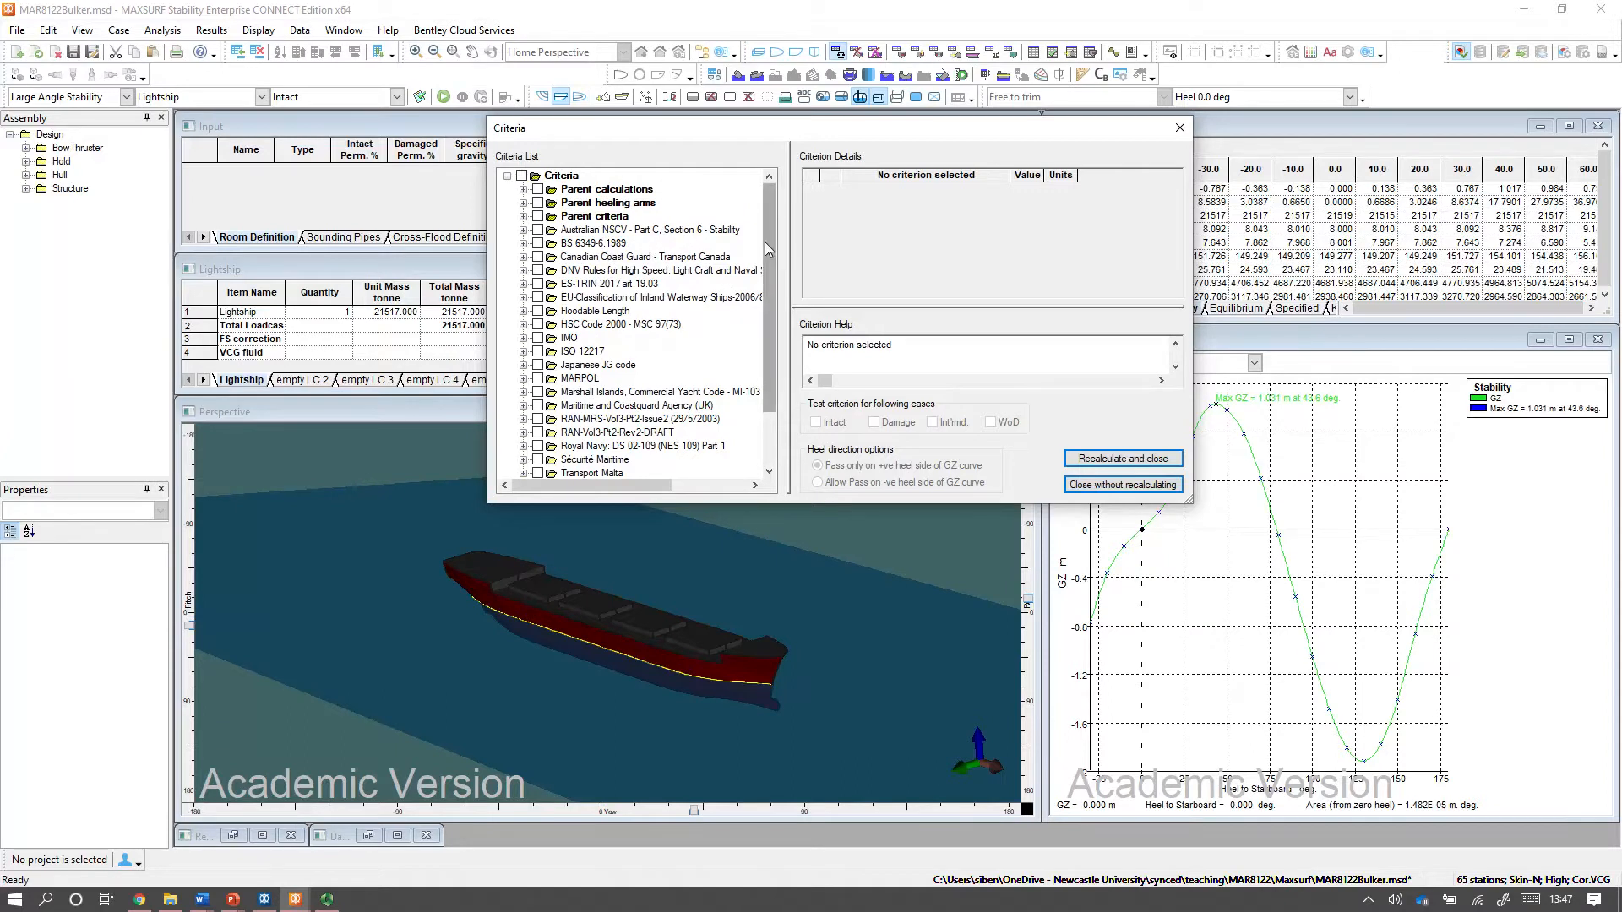
pyautogui.moveTo(768, 243); pyautogui.dragTo(767, 239)
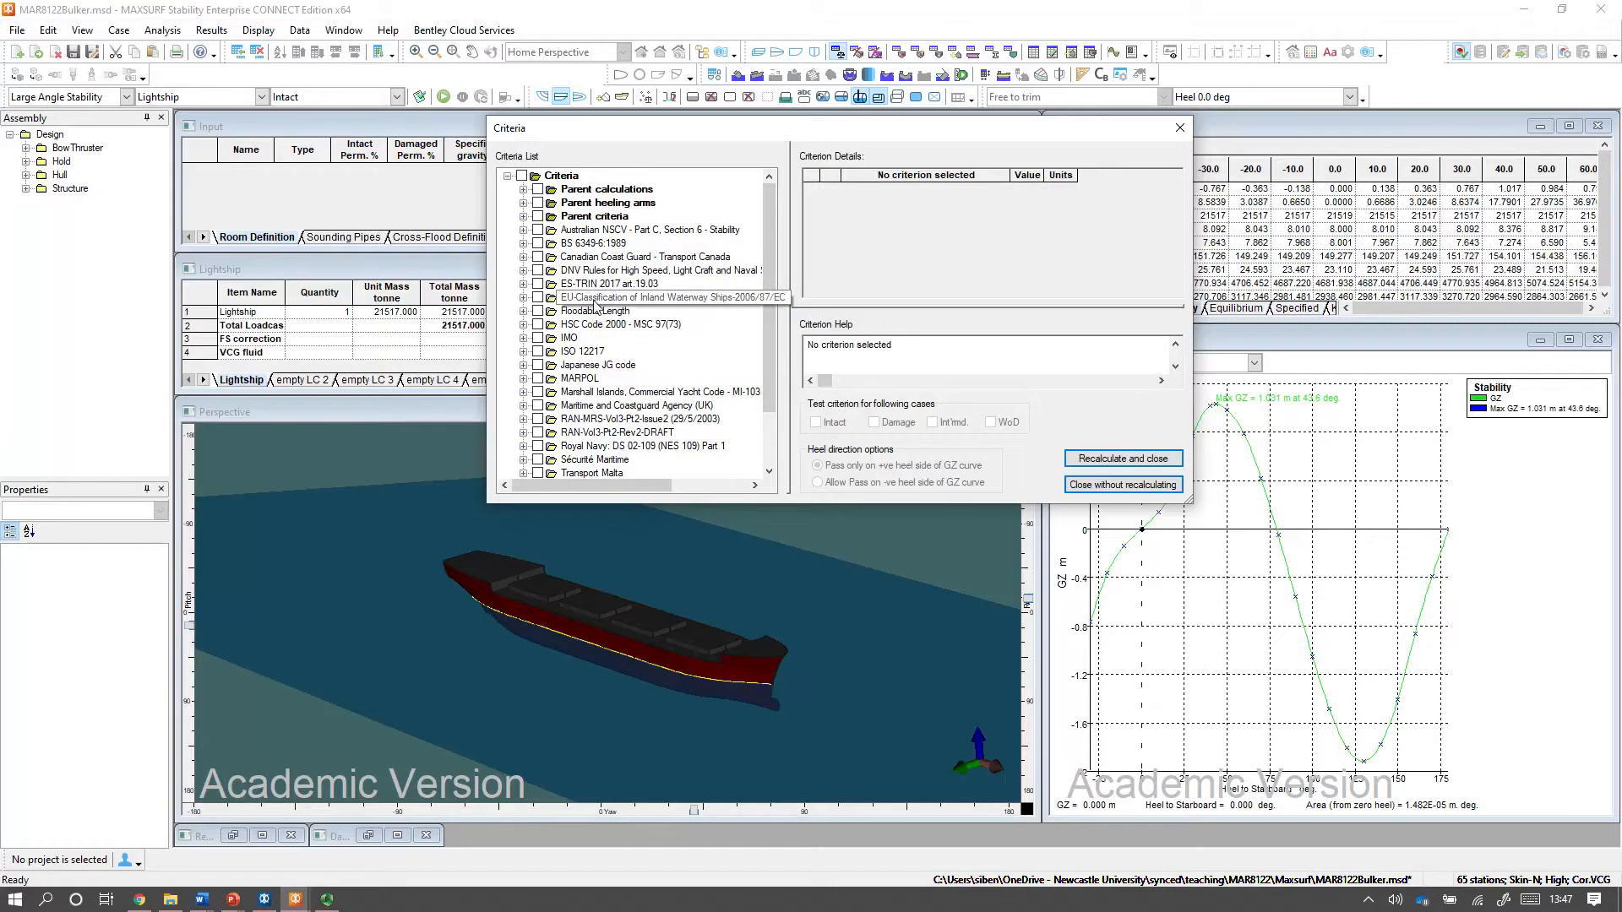
pyautogui.click(524, 379)
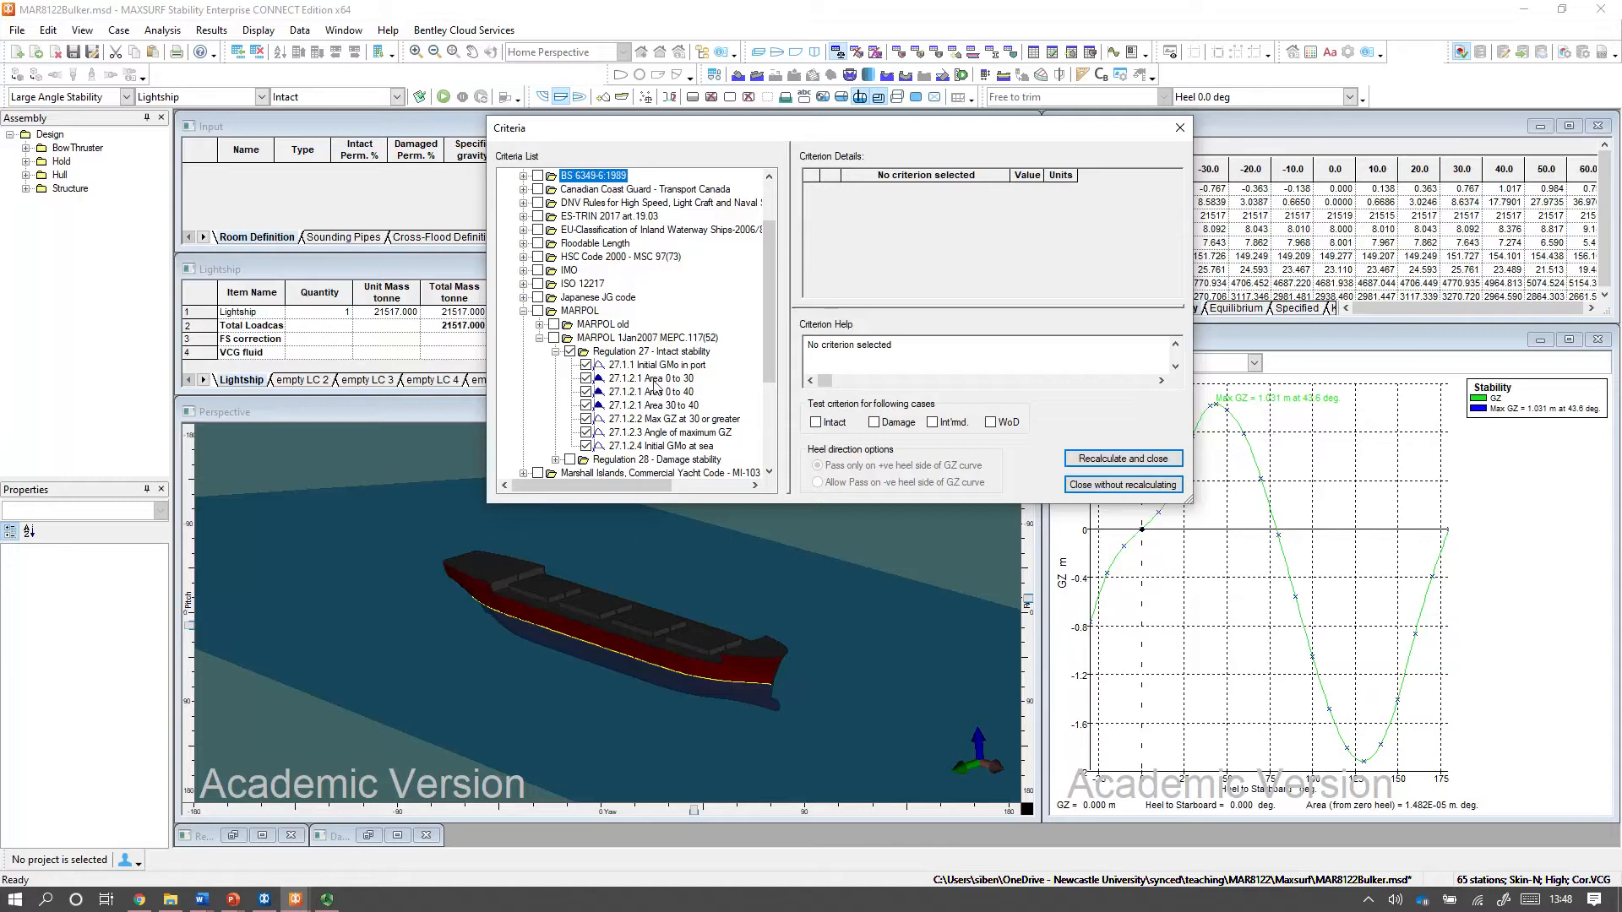
pyautogui.click(1099, 459)
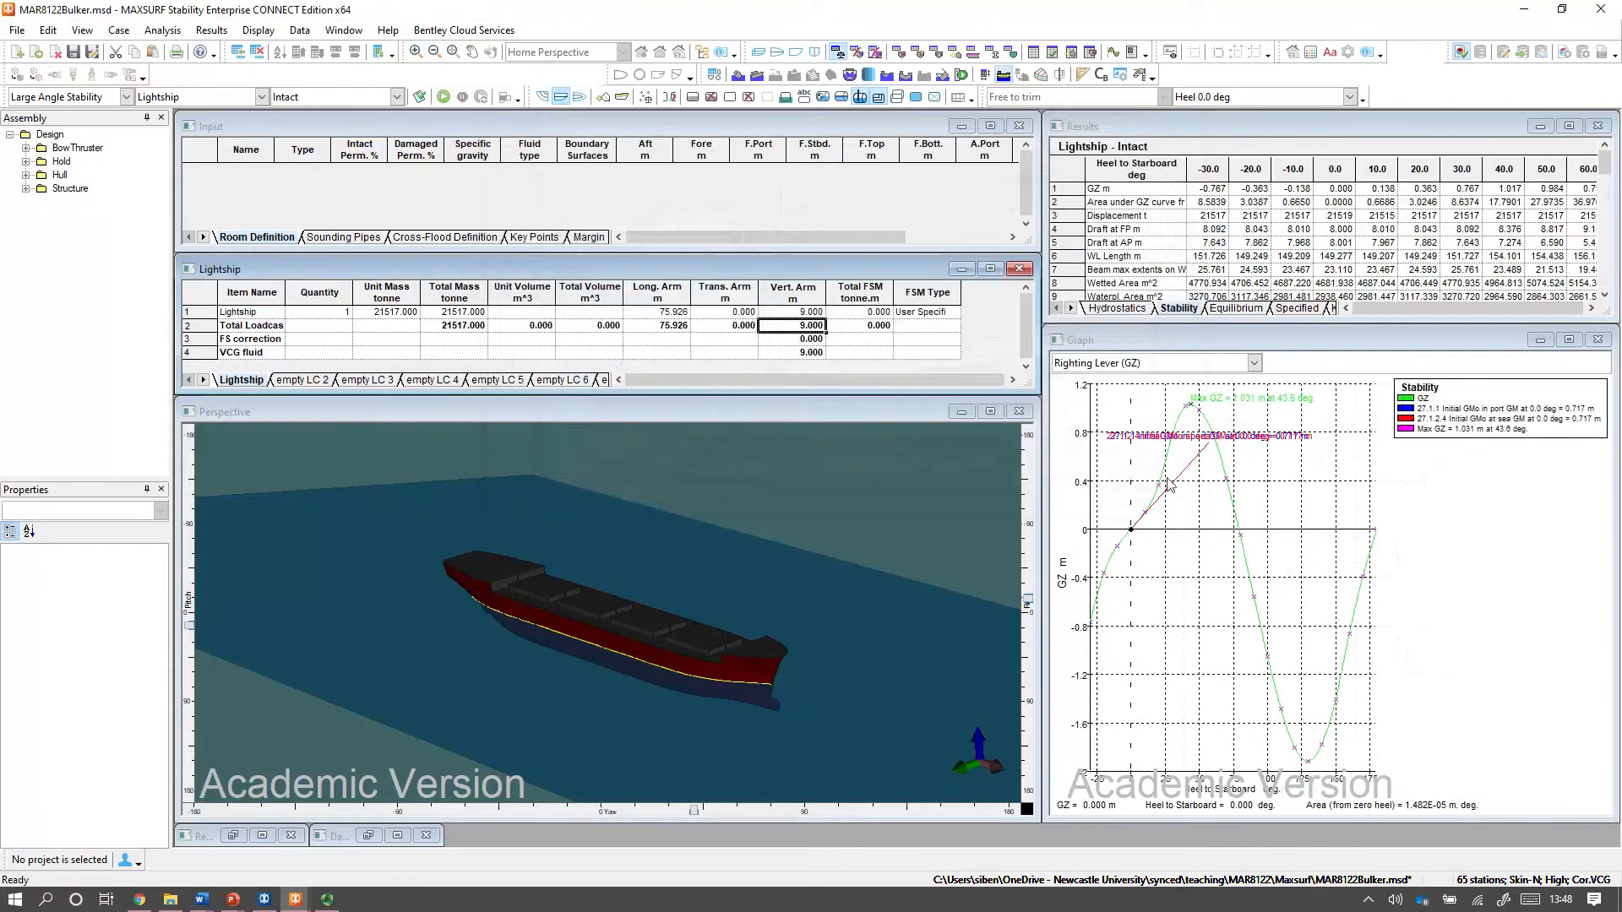
# Inspect the enlarged GZ graph with the initial GM criteria, and review the full criteria results table.
pyautogui.doubleClick(1200, 339)
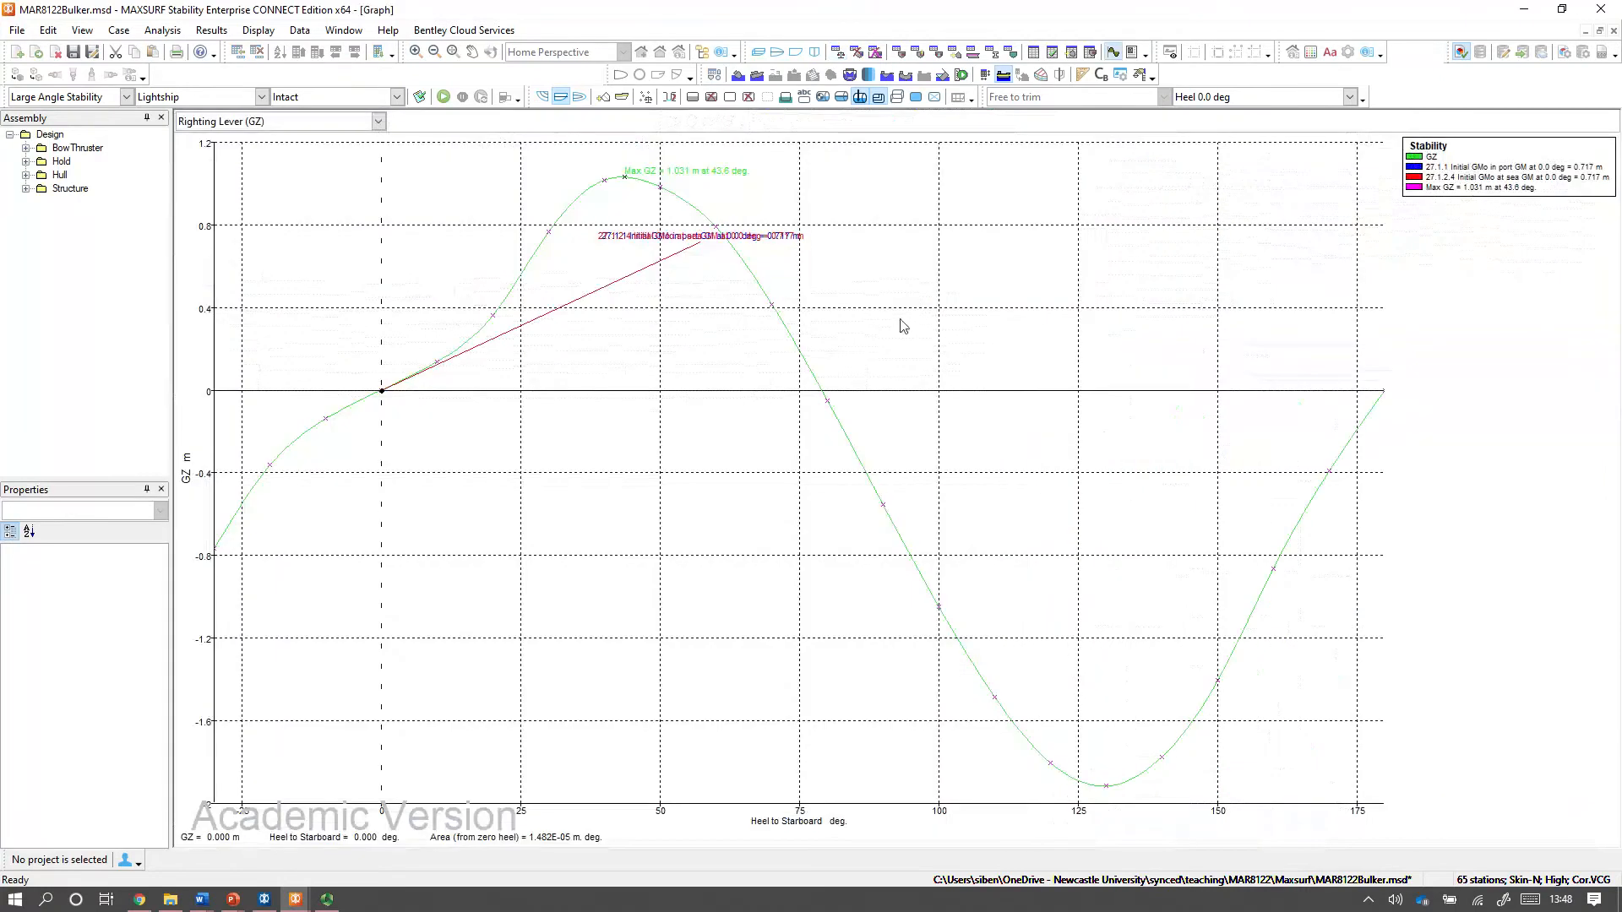
pyautogui.click(1599, 30)
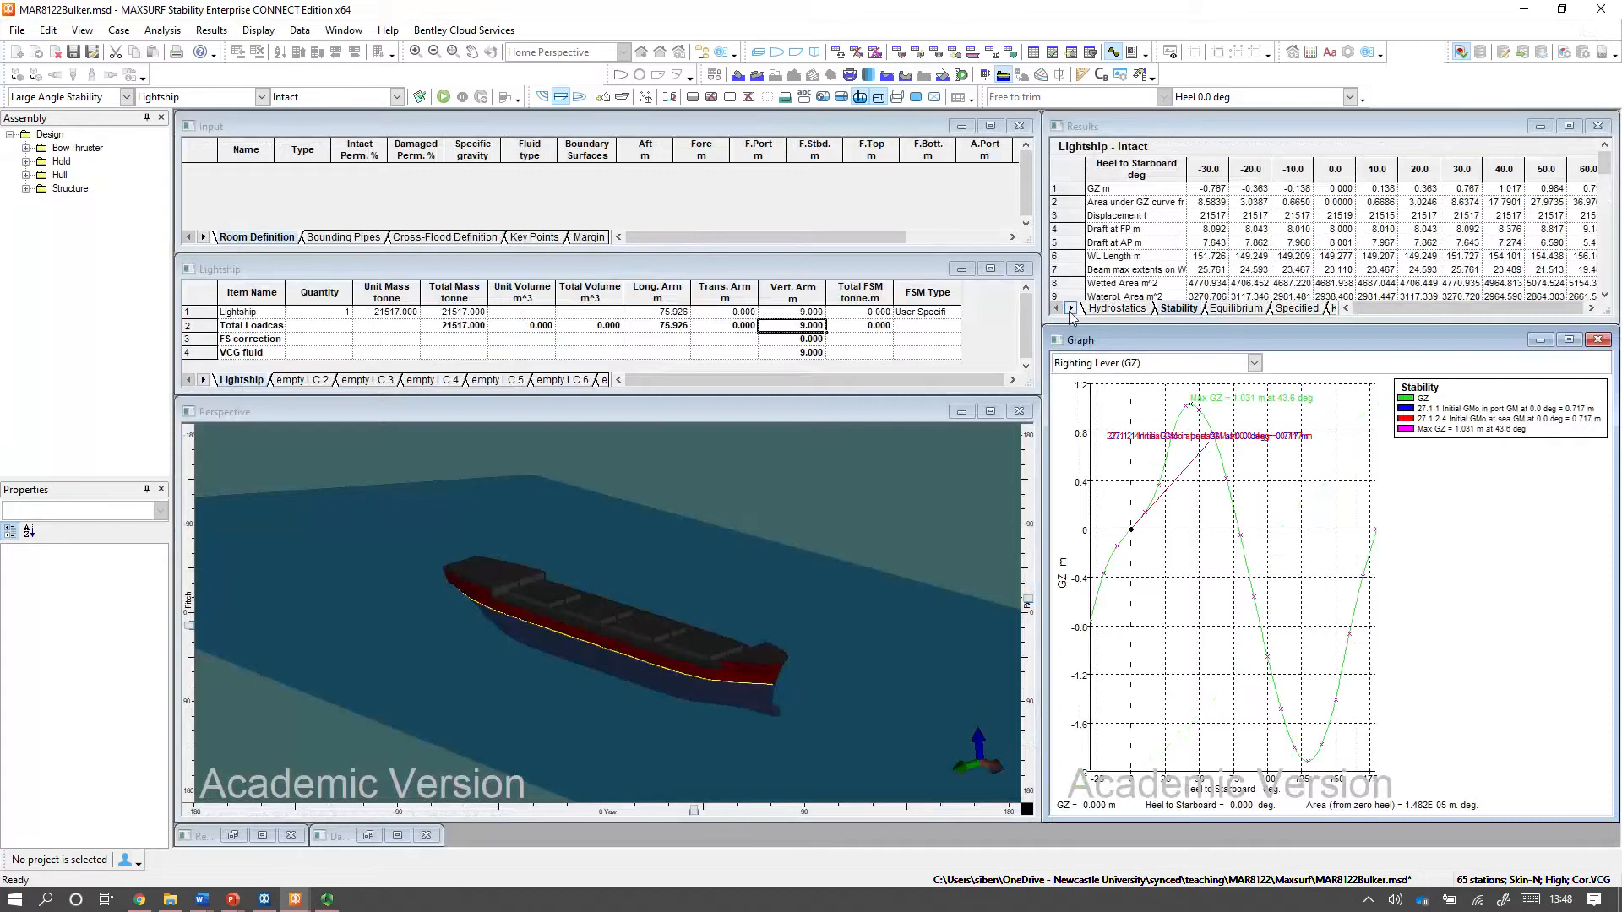
pyautogui.doubleClick(1157, 129)
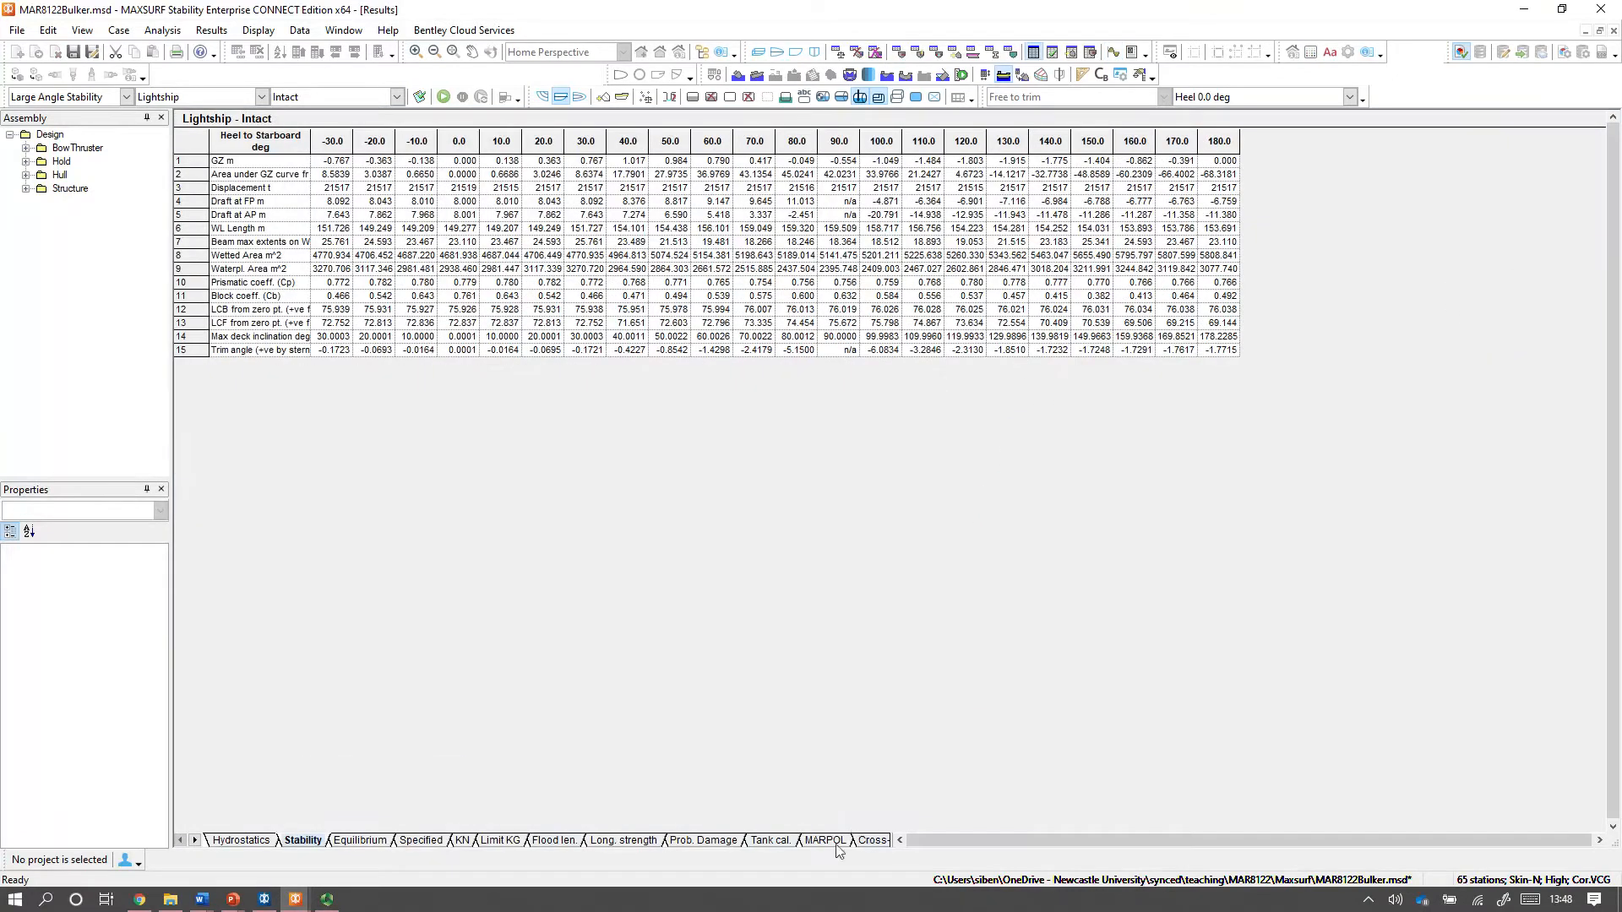
pyautogui.click(194, 840)
pyautogui.click(195, 840)
pyautogui.click(194, 841)
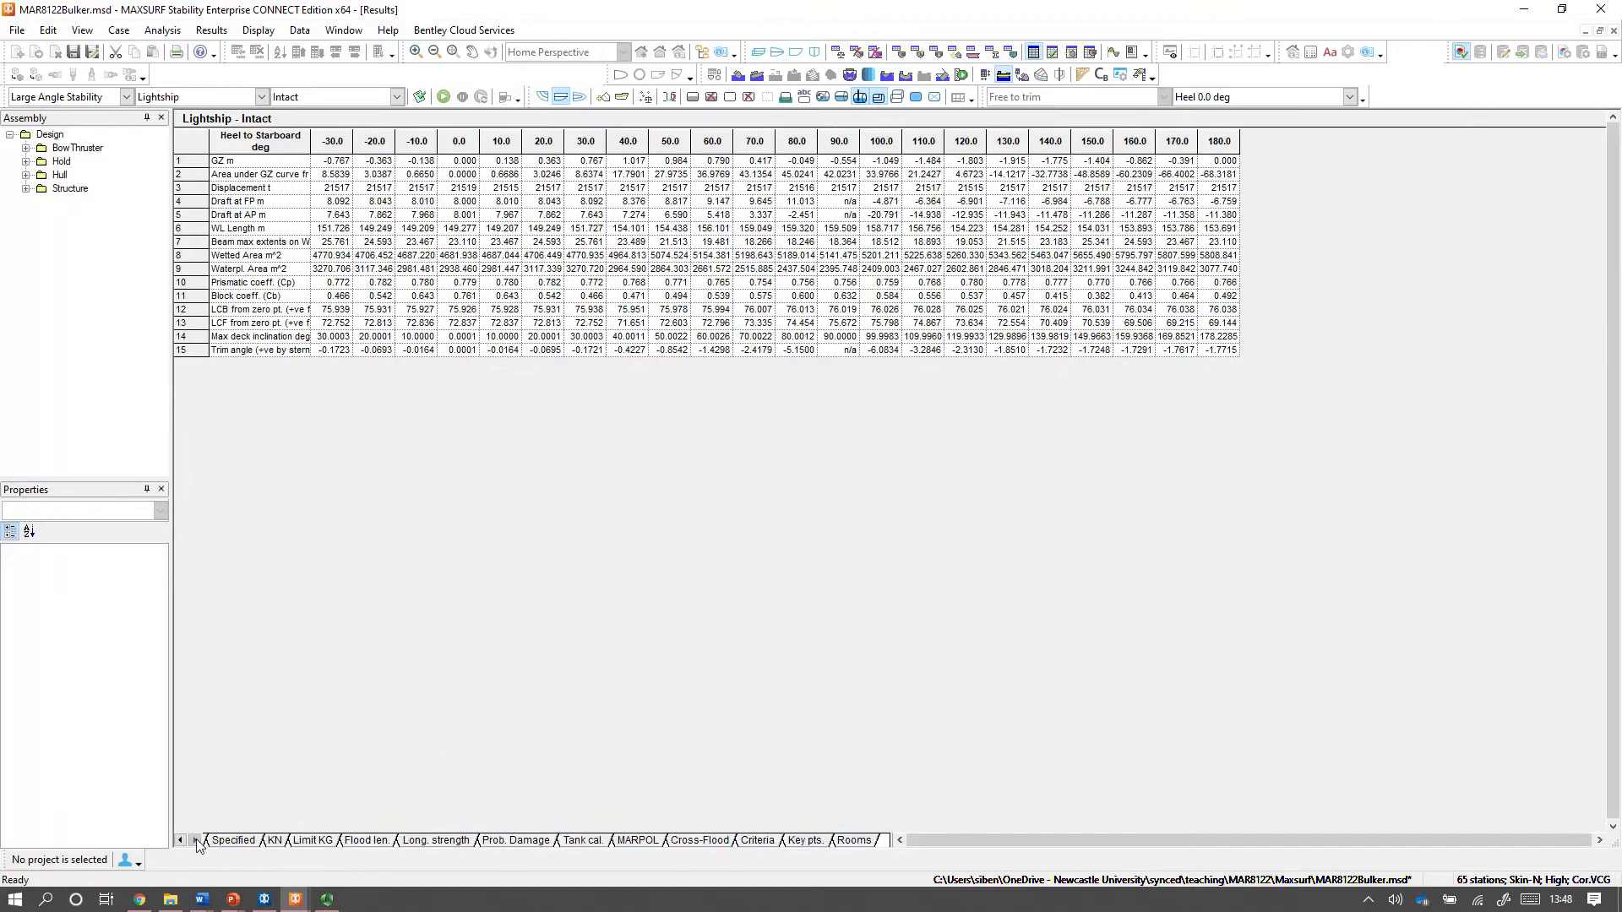
pyautogui.click(755, 841)
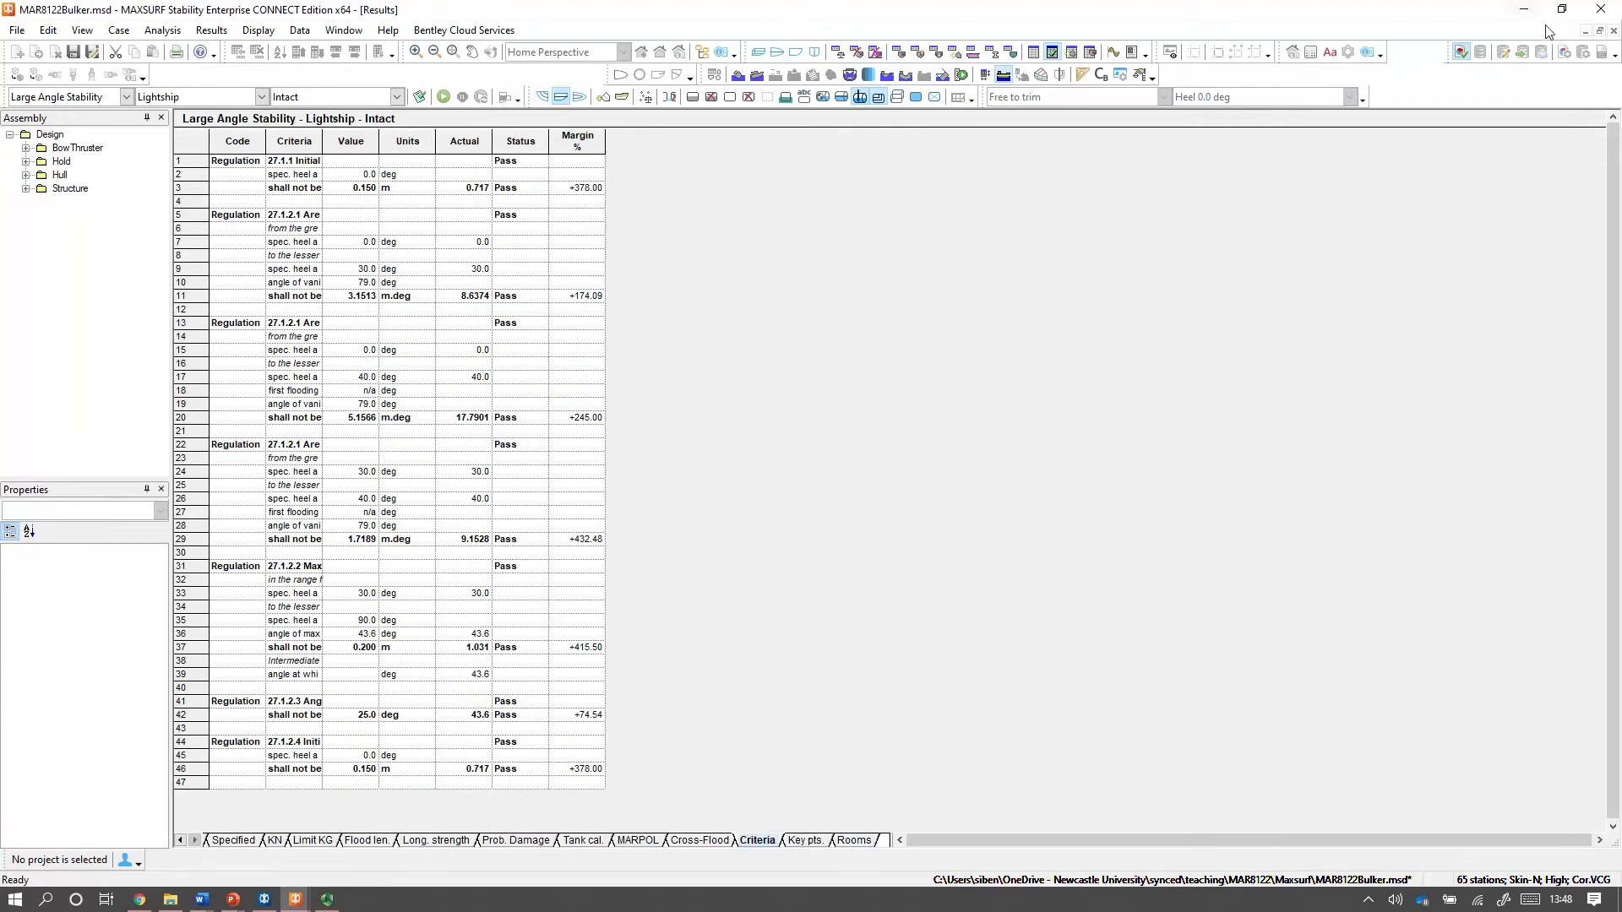
pyautogui.click(1599, 31)
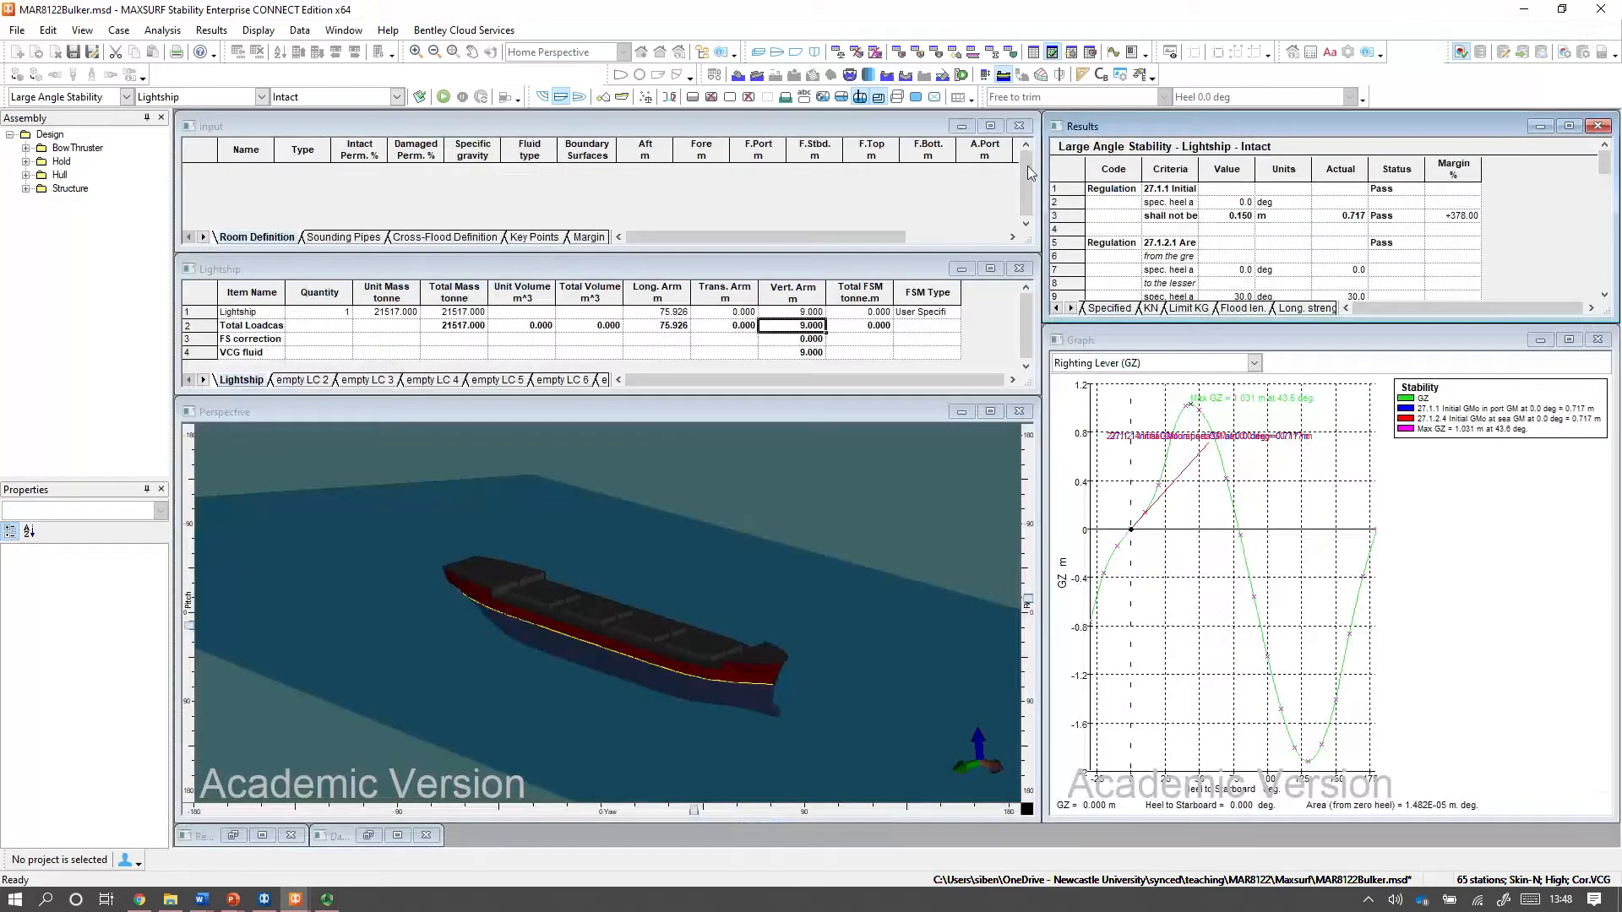
# Set the Lightship item's vertical arm to 10 m and rerun the Large Angle Stability analysis.
pyautogui.click(802, 313)
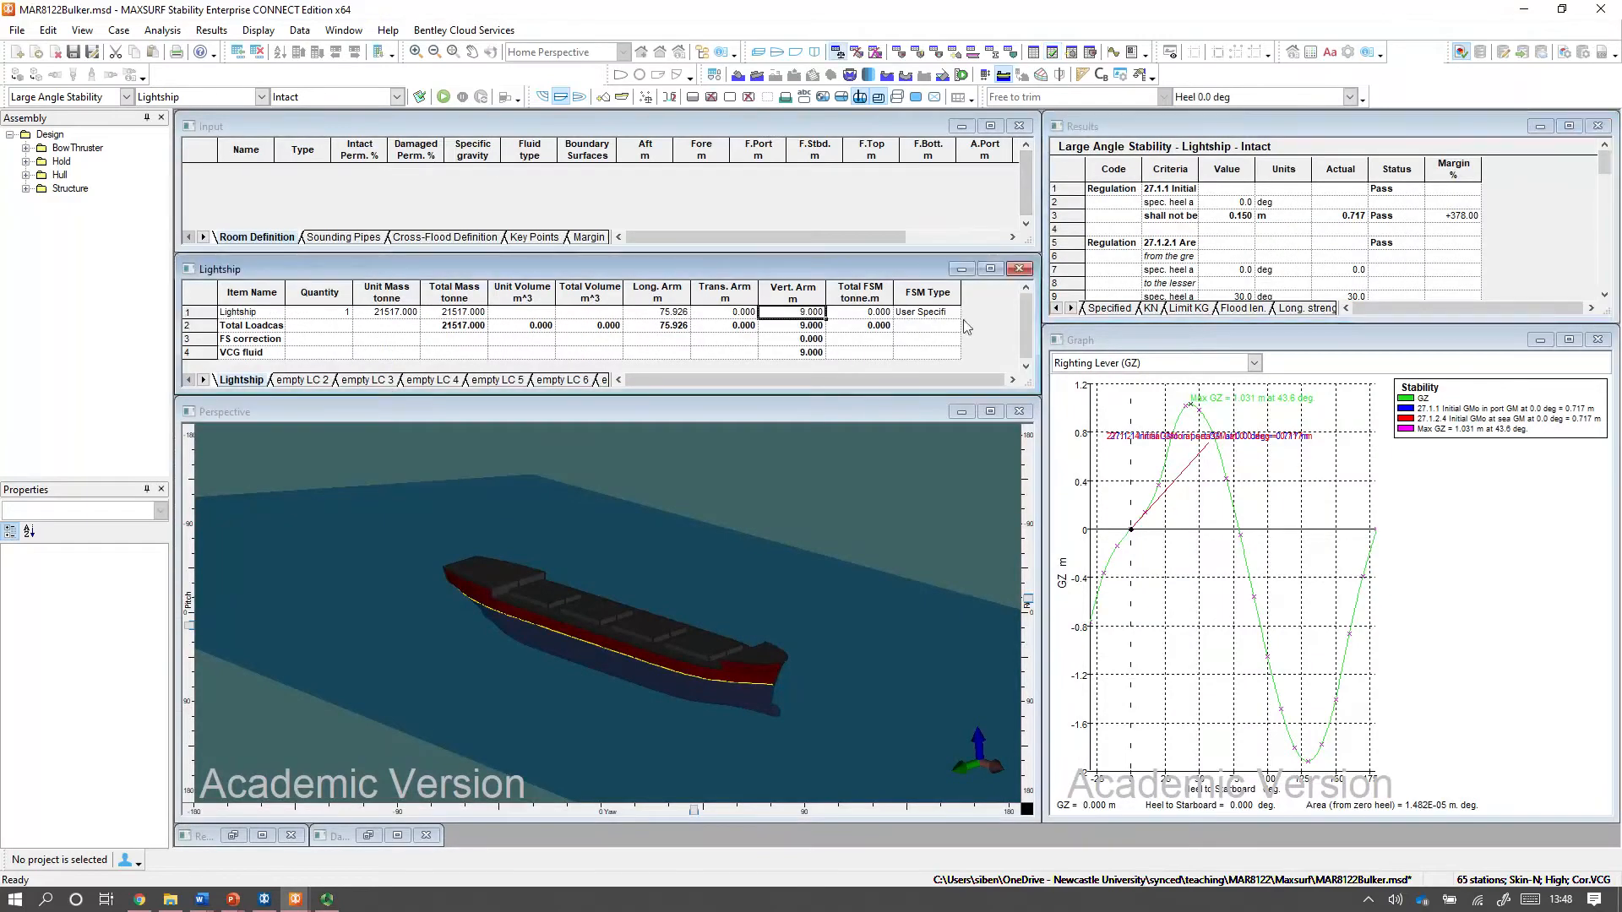
pyautogui.write('10')
pyautogui.press('Return')
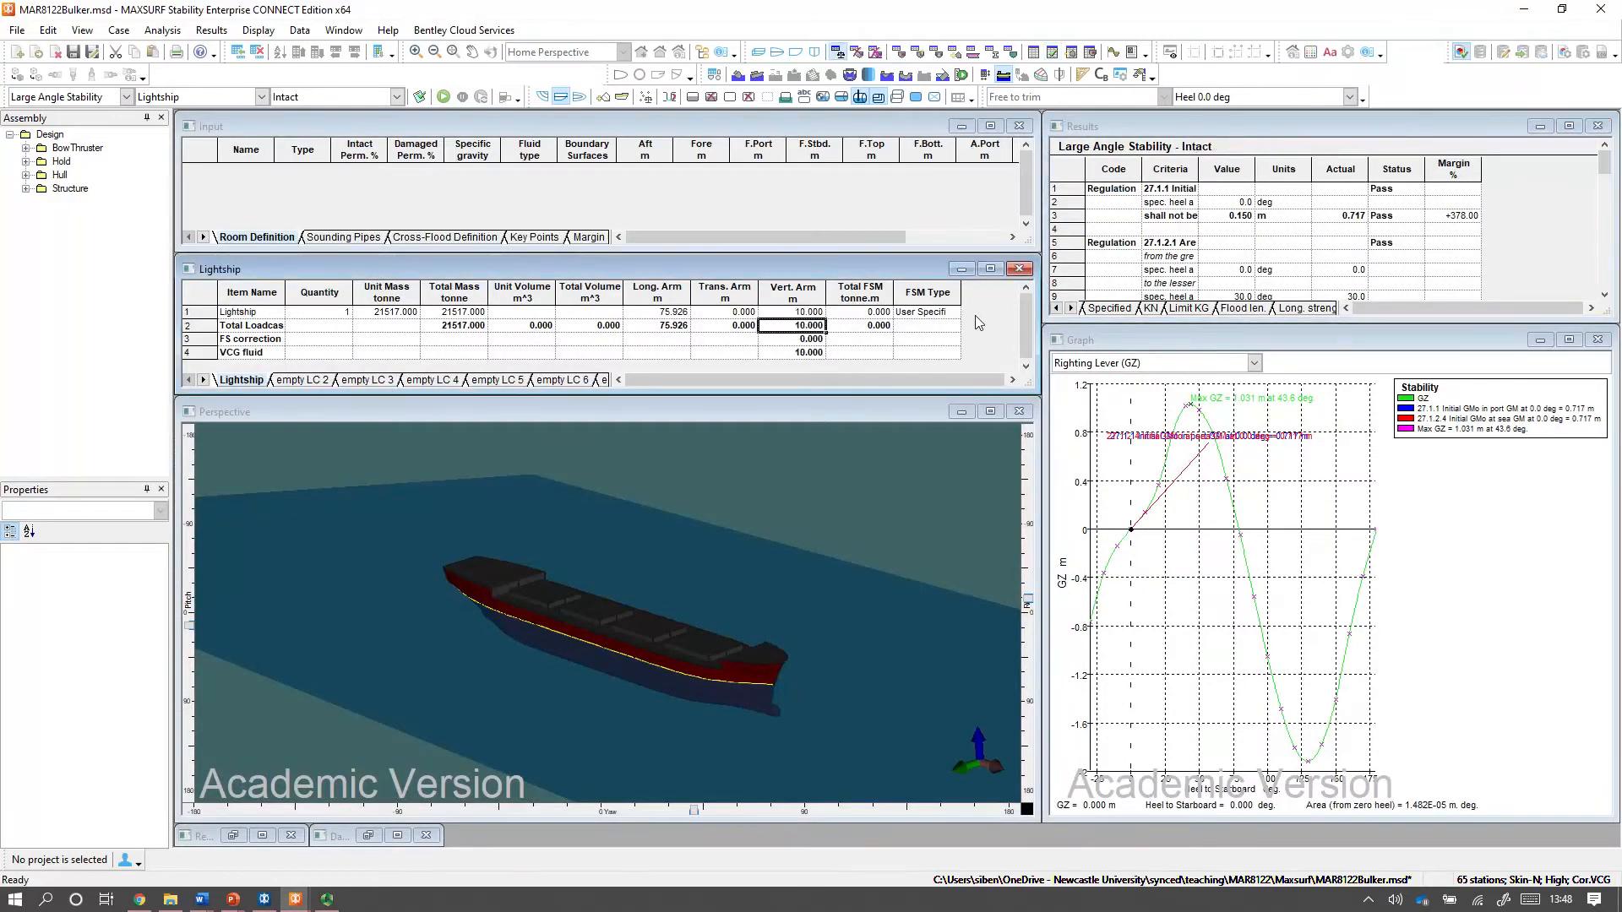
pyautogui.click(444, 98)
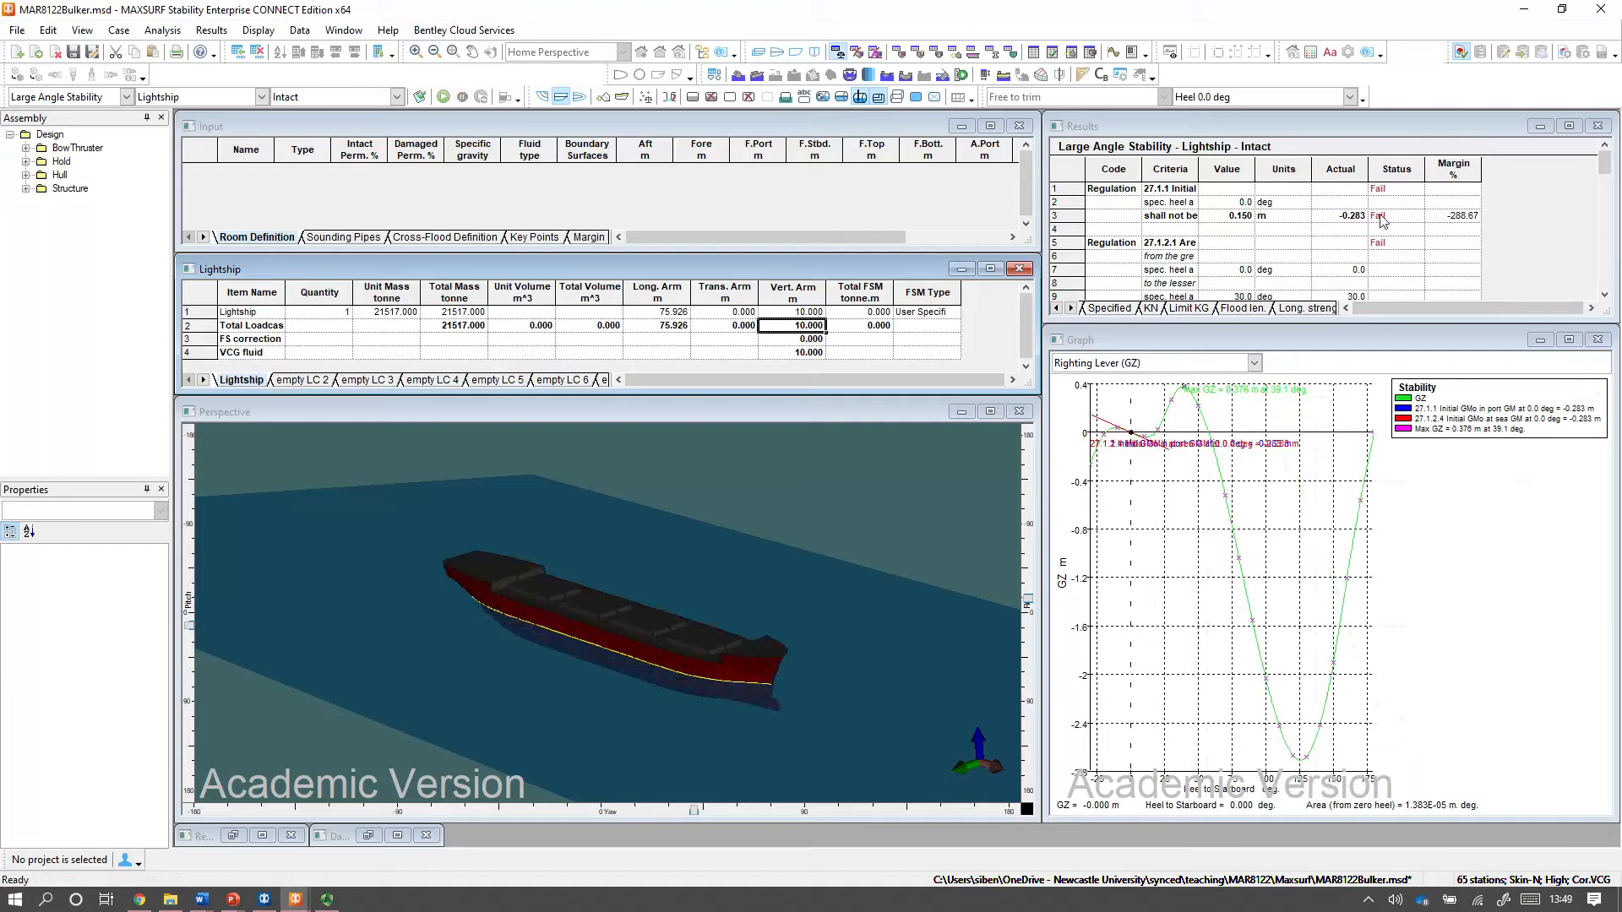
# Review the Regulation 27 criteria statuses for the rerun loadcase and switch to the presentation slides.
pyautogui.scroll(-6, 1383, 221)
pyautogui.scroll(-5, 1383, 222)
pyautogui.scroll(11, 1388, 224)
pyautogui.hotkey('alt', 'Tab')
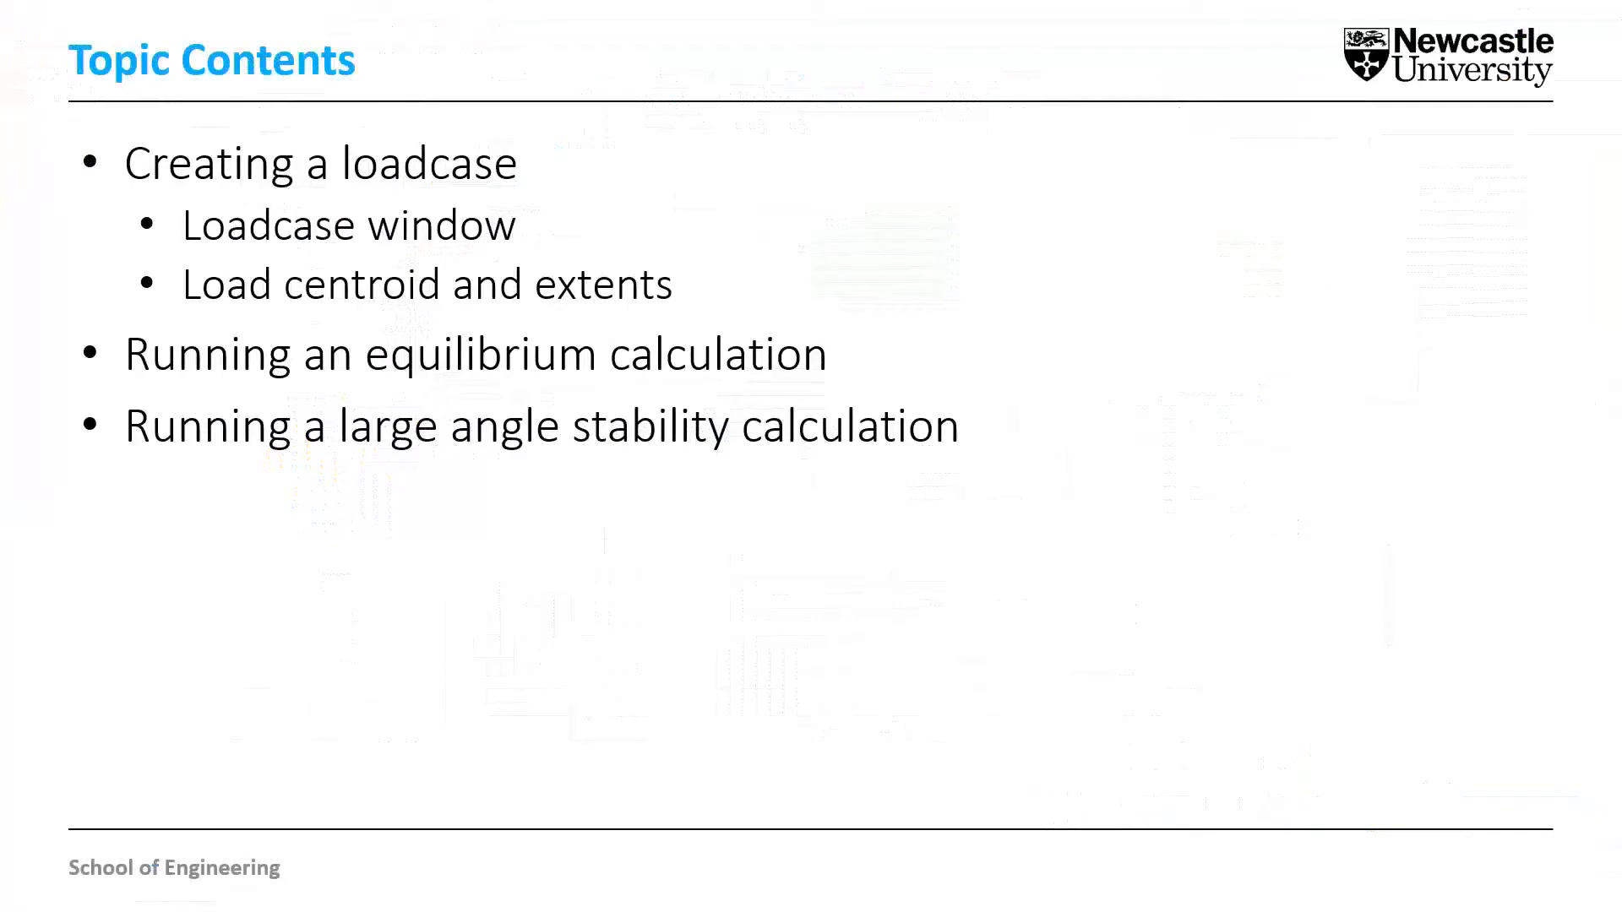